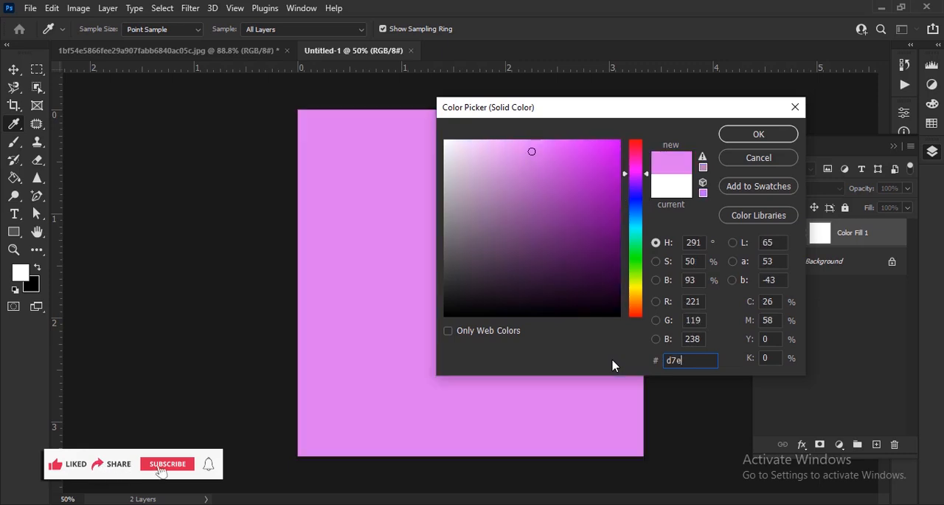
Set the Color Fill layer's color to #d7ea6b.
text(a6b)
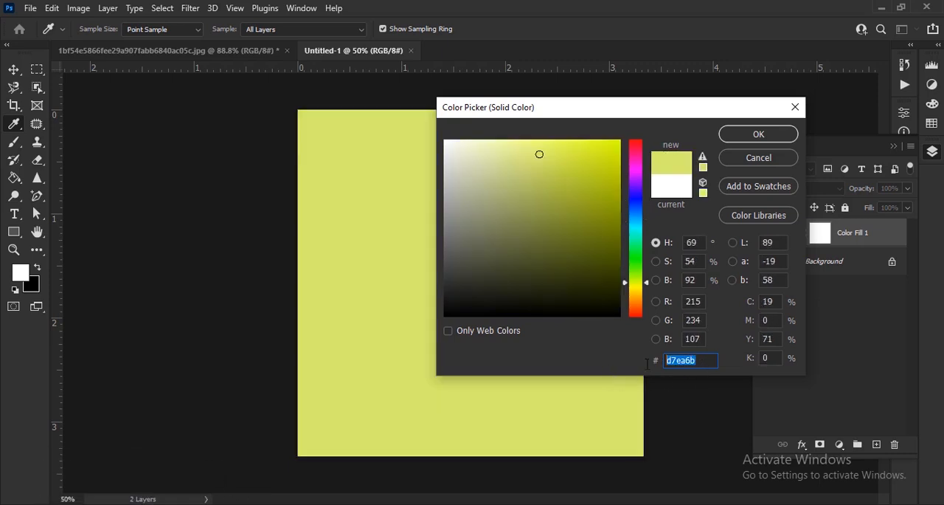
click(769, 131)
scroll(485, 287, down, 2)
scroll(544, 284, up, 2)
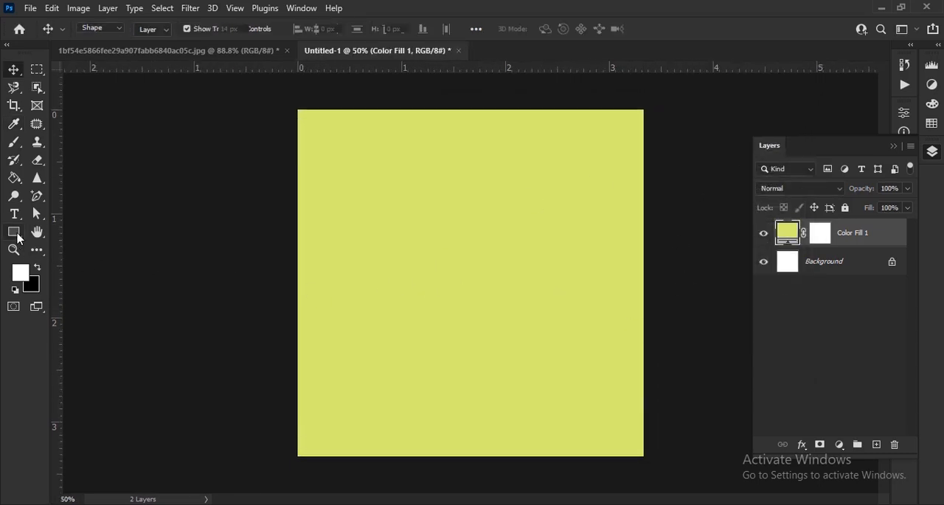
Draw a white rectangle about 1010 by 308 px across the full width of the canvas's lower part.
right_click(18, 236)
click(86, 231)
click(86, 236)
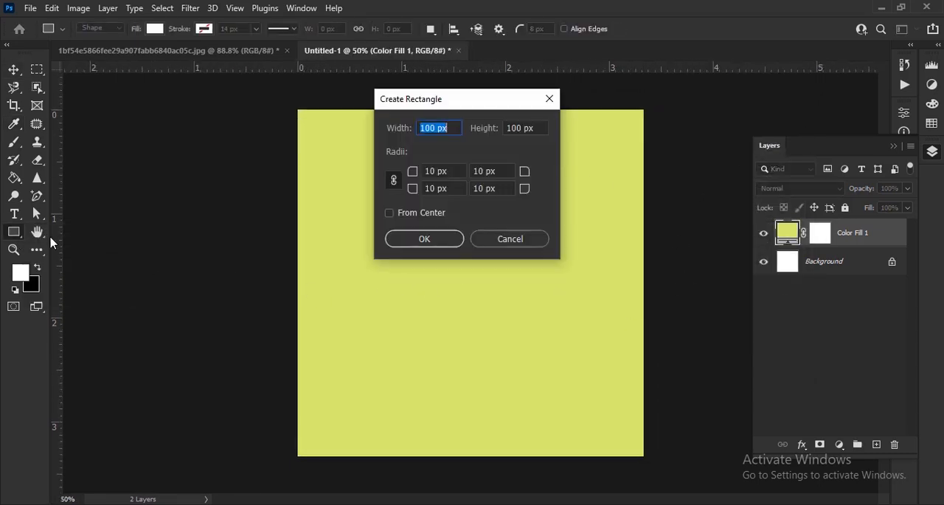
click(507, 239)
scroll(453, 368, up, 3)
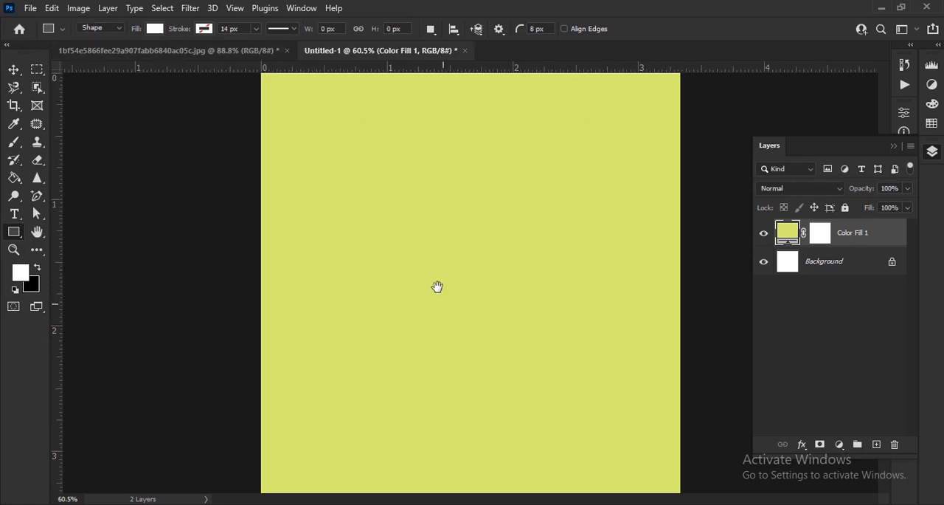
scroll(470, 259, down, 1)
drag(230, 299, 709, 422)
key(ctrl+0)
scroll(439, 264, down, 1)
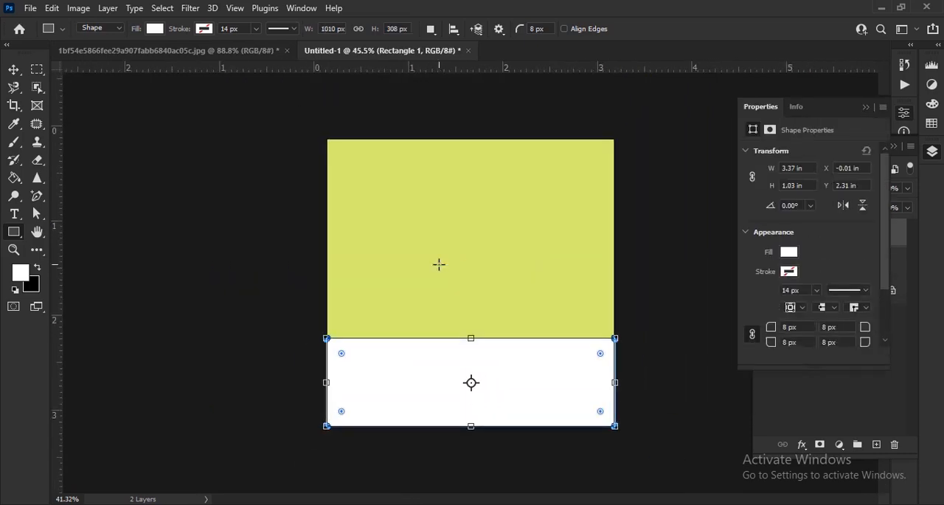
Change the rectangle's fill color to #e8f3b9.
click(14, 70)
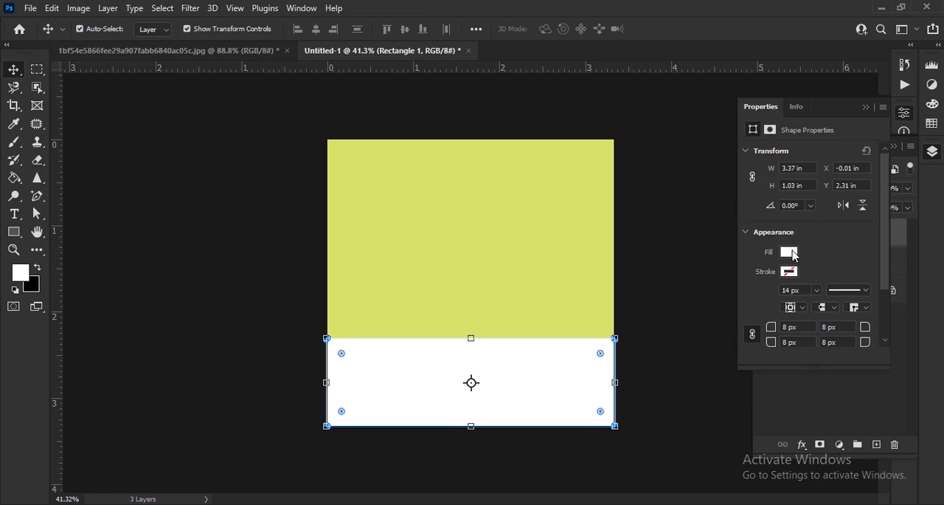
click(866, 107)
double_click(787, 234)
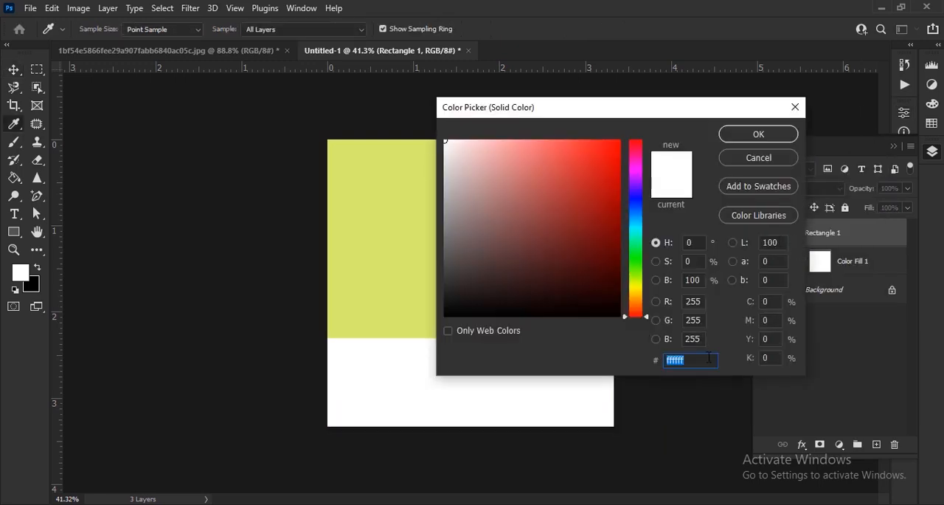
text(e)
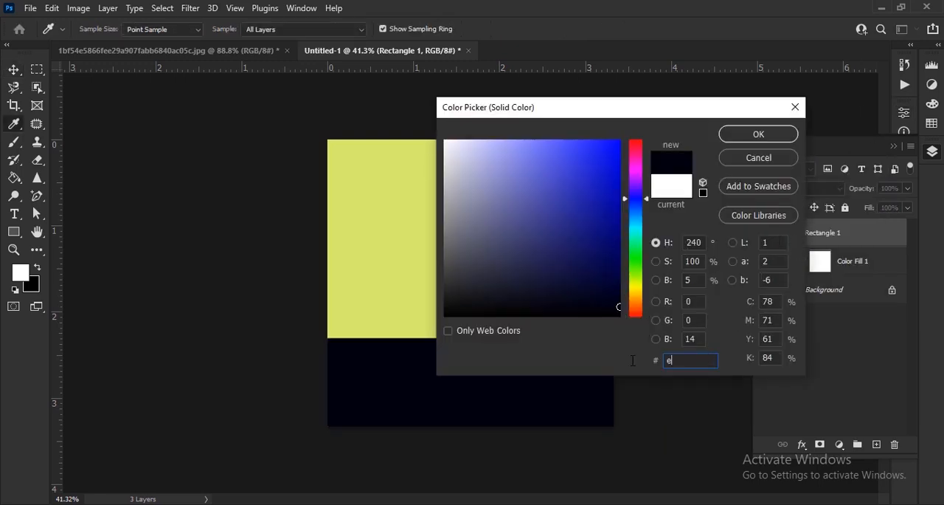
text(8f3b9)
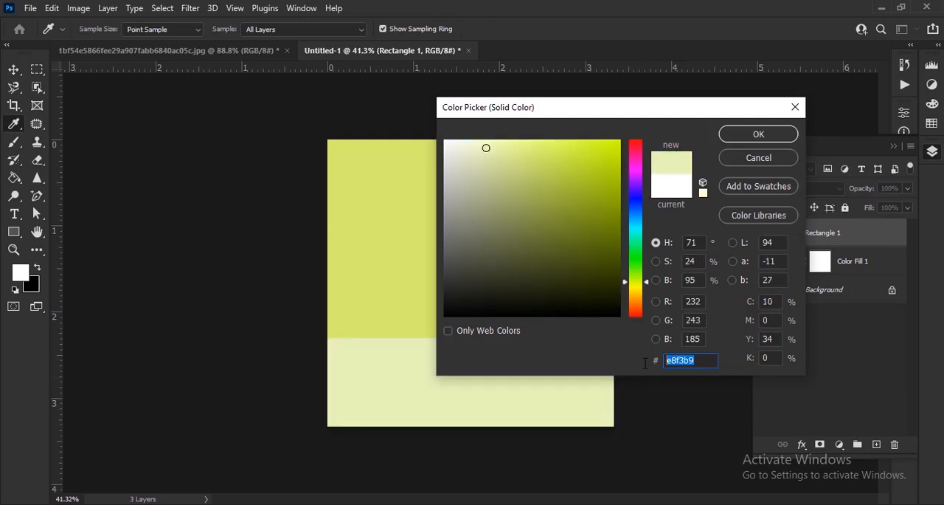
click(750, 137)
click(716, 221)
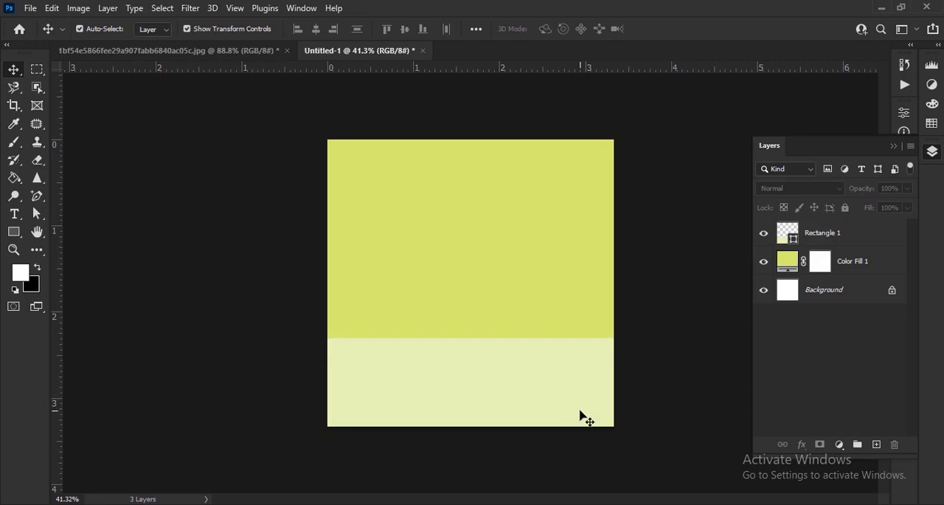
Lower the rectangle's upper edge, reducing its height to about 84%.
scroll(476, 397, up, 3)
scroll(464, 312, up, 2)
click(464, 278)
scroll(466, 268, up, 3)
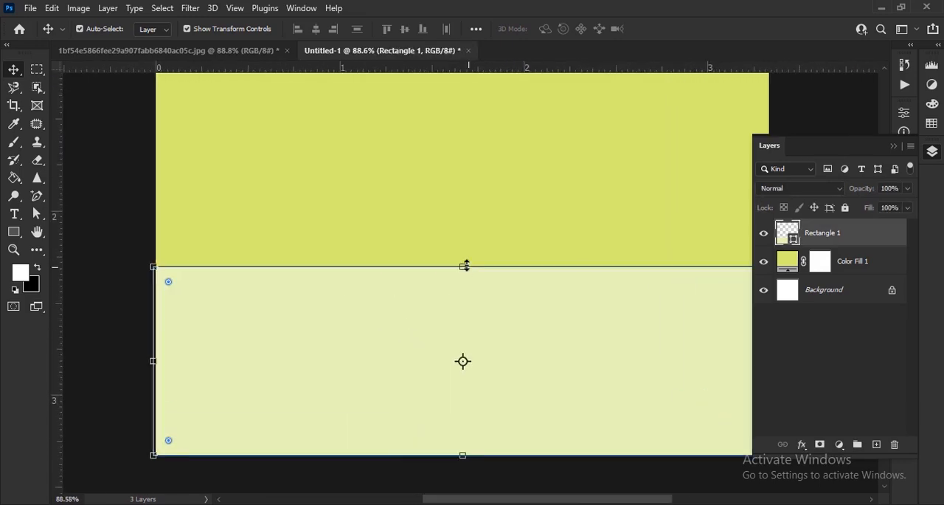
click(464, 267)
drag(465, 273, 463, 303)
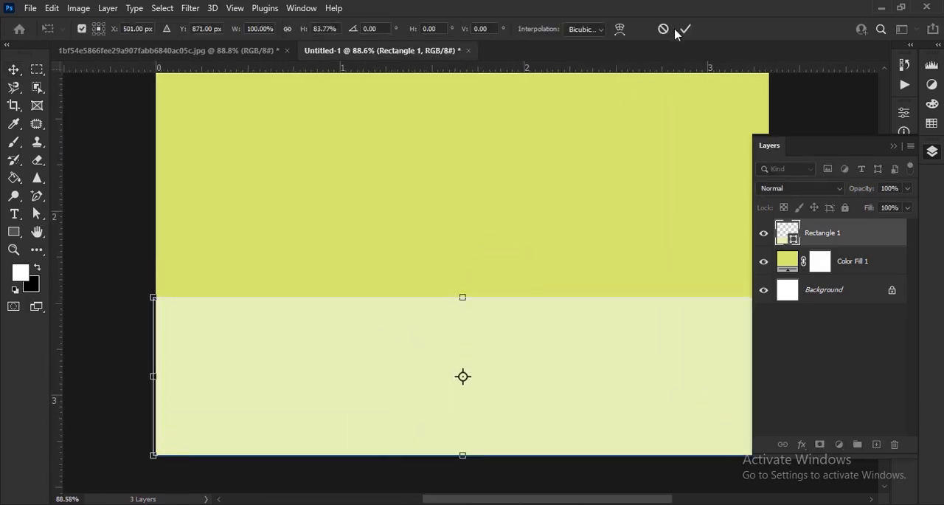
click(686, 29)
scroll(282, 235, down, 5)
click(248, 252)
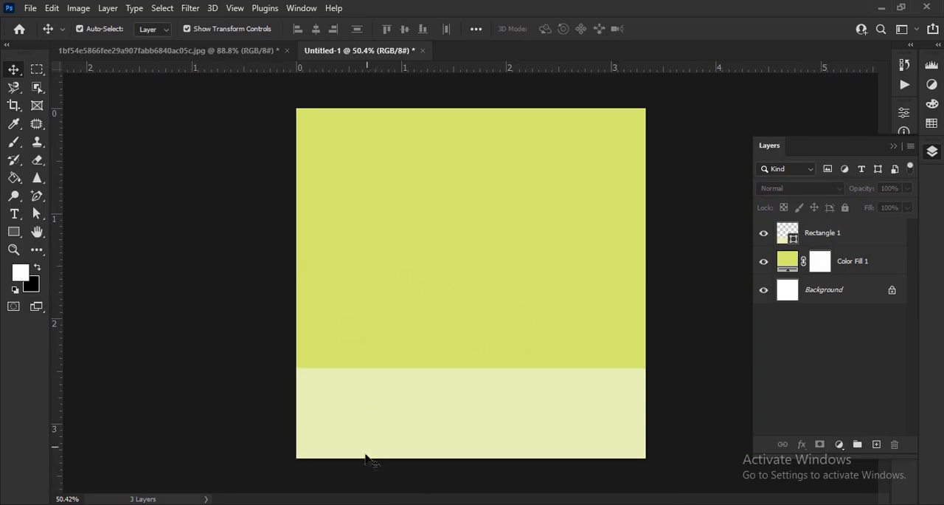
Open the light wood slice image a9d5b675bcb2e03afc1f22a1674a2c58.jpg from the file folder as a separate document.
click(392, 476)
click(317, 164)
drag(317, 164, 517, 78)
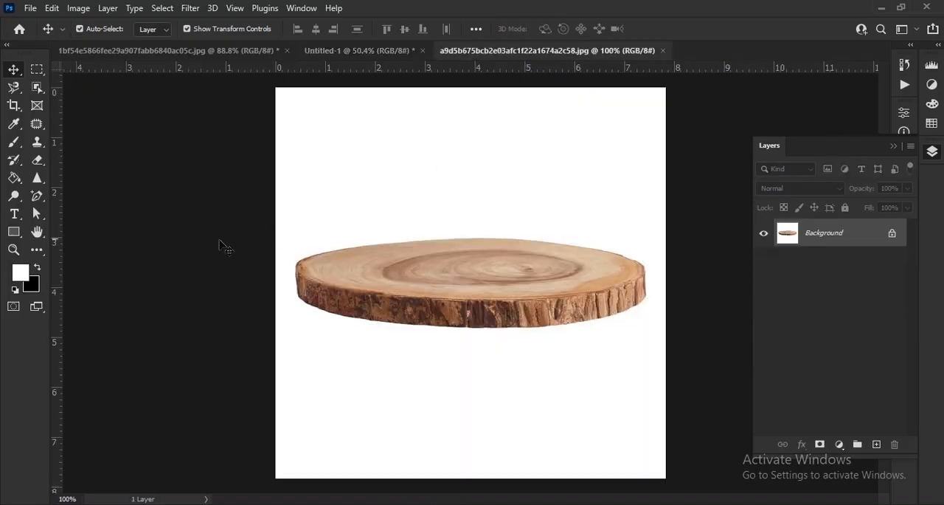
Select the wood slice with the Object Selection tool's lasso mode and copy it to a new layer.
click(37, 88)
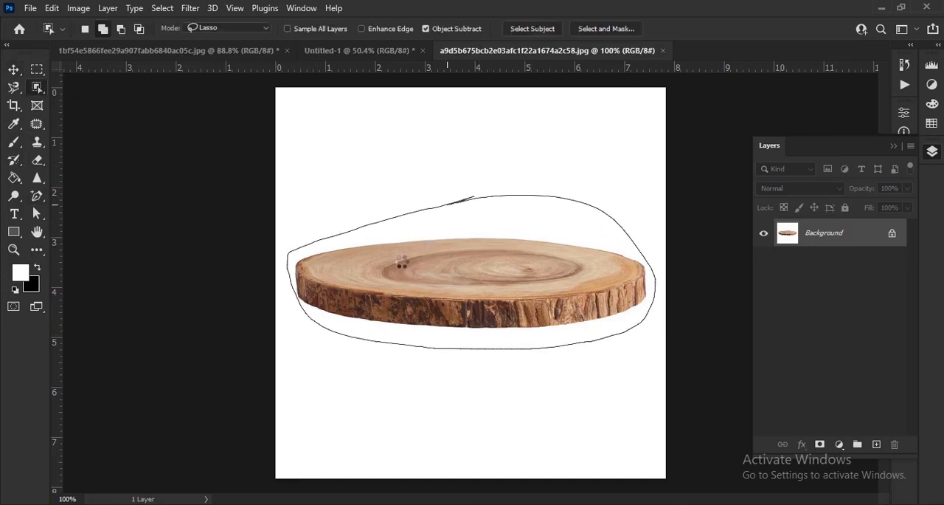
scroll(479, 227, up, 8)
mouse_move(343, 257)
mouse_down()
mouse_move(468, 253)
mouse_move(361, 243)
mouse_up()
mouse_move(295, 248)
mouse_down()
mouse_move(478, 198)
mouse_move(313, 236)
mouse_up()
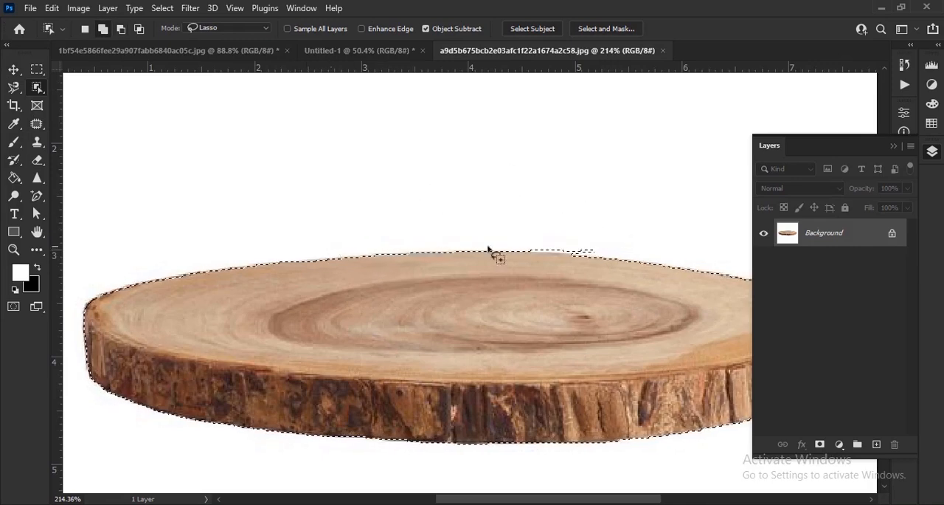
scroll(467, 245, up, 2)
scroll(467, 245, down, 6)
key(ctrl+j)
Bring the cut-out wood slice into the Untitled-1 document, scale it down and place it right of center on the pale strip.
key(v)
drag(576, 321, 509, 367)
scroll(510, 367, up, 2)
scroll(512, 354, down, 3)
drag(514, 241, 539, 344)
scroll(530, 303, up, 2)
drag(556, 309, 559, 311)
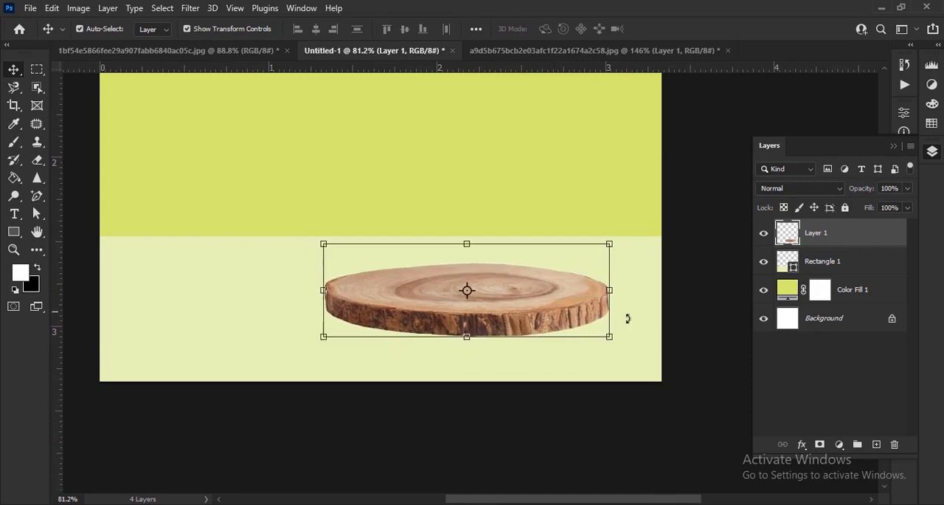
click(697, 351)
Close the wood slice document and open the Iced-Matcha-Latte2 image from the file folder as a separate document.
click(697, 50)
click(470, 212)
key(ctrl+0)
key(alt+Tab)
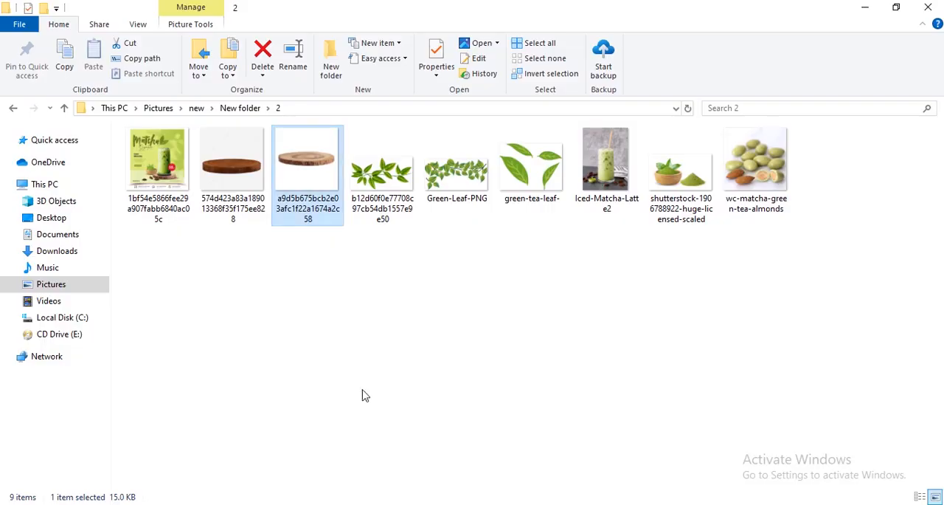
drag(602, 170, 549, 53)
Select the matcha glass and straw with the Object Selection tool and refine the selection around the glass base.
key(w)
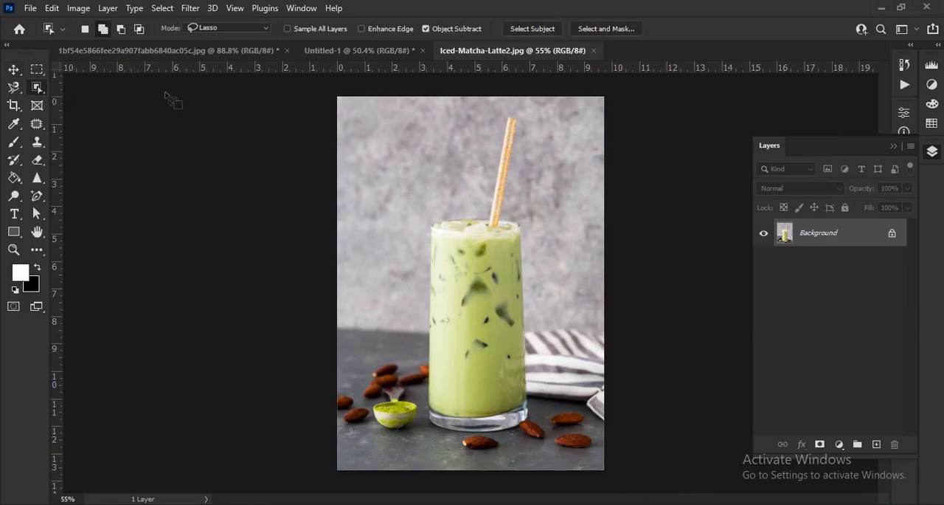
drag(509, 144, 500, 337)
scroll(490, 450, up, 5)
drag(506, 402, 499, 356)
mouse_move(356, 352)
mouse_down()
mouse_move(289, 349)
mouse_move(357, 343)
mouse_move(377, 361)
mouse_up()
scroll(378, 363, down, 1)
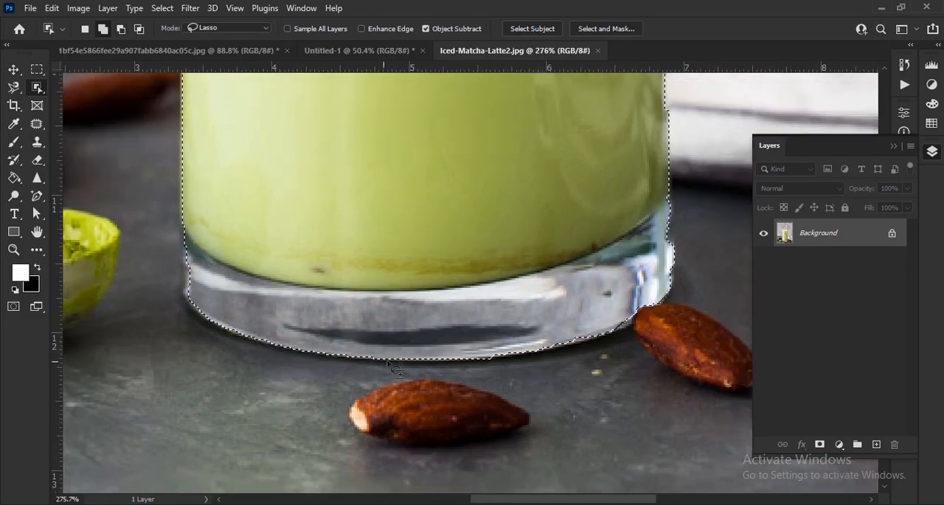
Add the missing edges of the glass rim to the selection and copy the drink to a new layer.
scroll(377, 363, down, 3)
scroll(535, 301, up, 3)
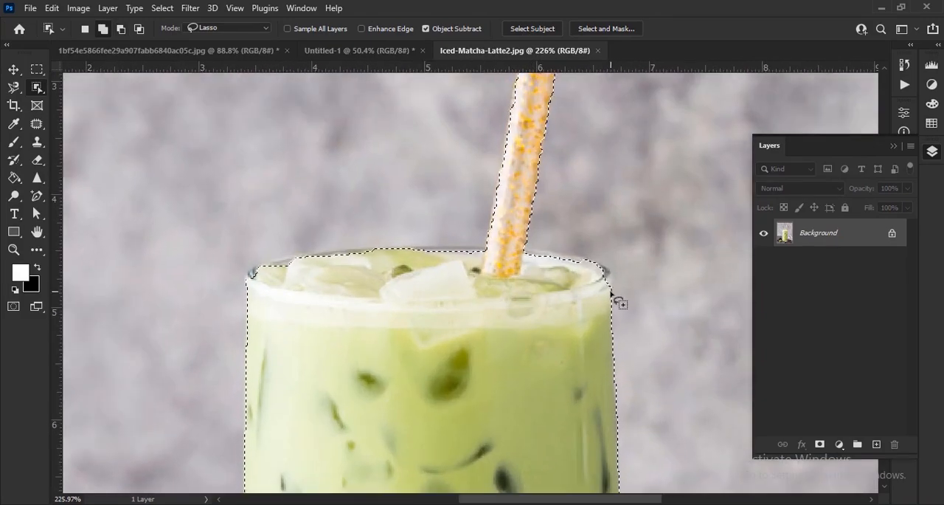
drag(622, 287, 609, 273)
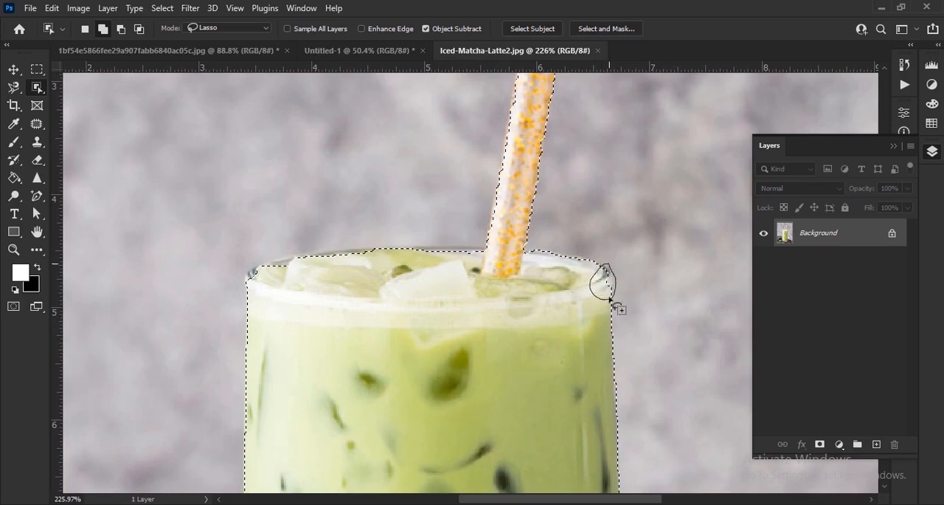
drag(496, 249, 503, 256)
scroll(509, 274, down, 10)
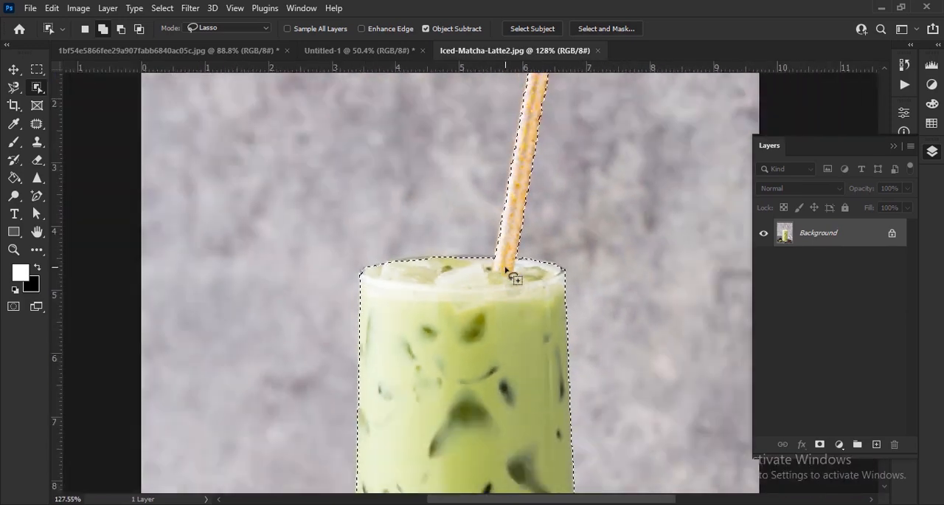
key(ctrl+j)
Bring the cut-out drink into the Untitled-1 document, scale it to about 82% and stand it on the wood slice.
scroll(508, 272, down, 4)
click(13, 70)
drag(478, 354, 401, 54)
drag(534, 364, 560, 334)
drag(533, 118, 545, 169)
drag(536, 359, 528, 359)
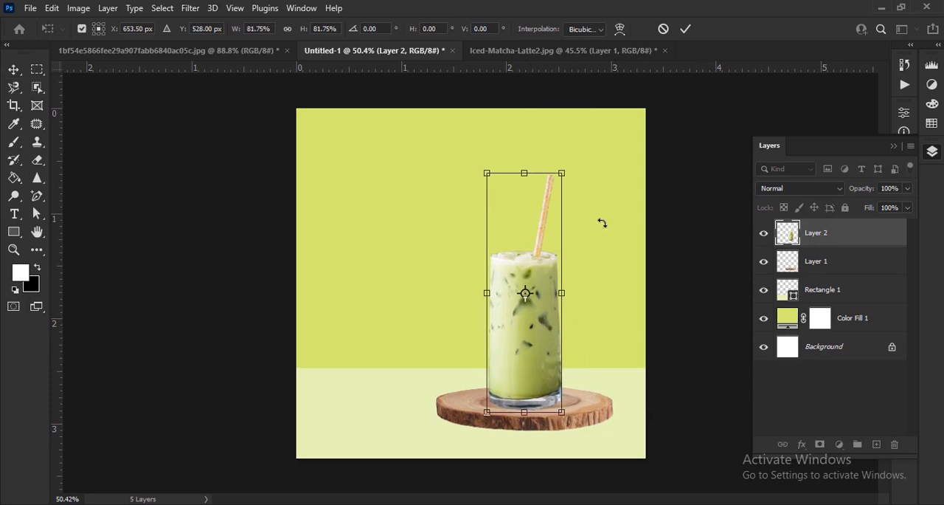
Enlarge the drink to about 105% and fine-tune its position on the wood slice.
drag(525, 172, 524, 161)
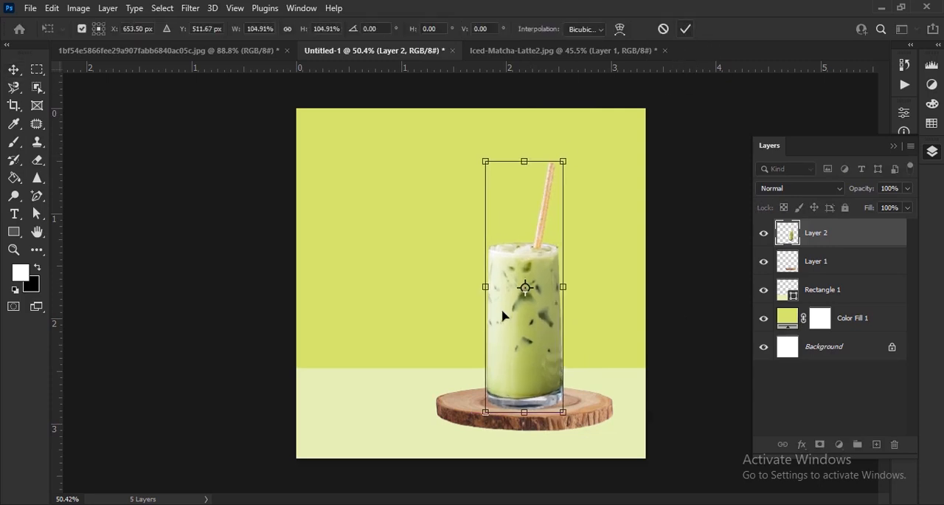
key(Return)
scroll(503, 316, up, 9)
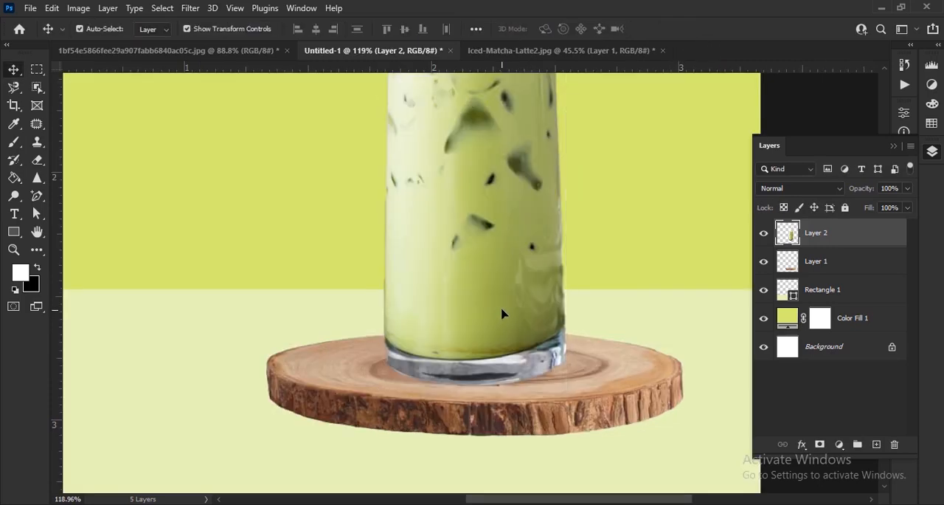
drag(502, 313, 510, 312)
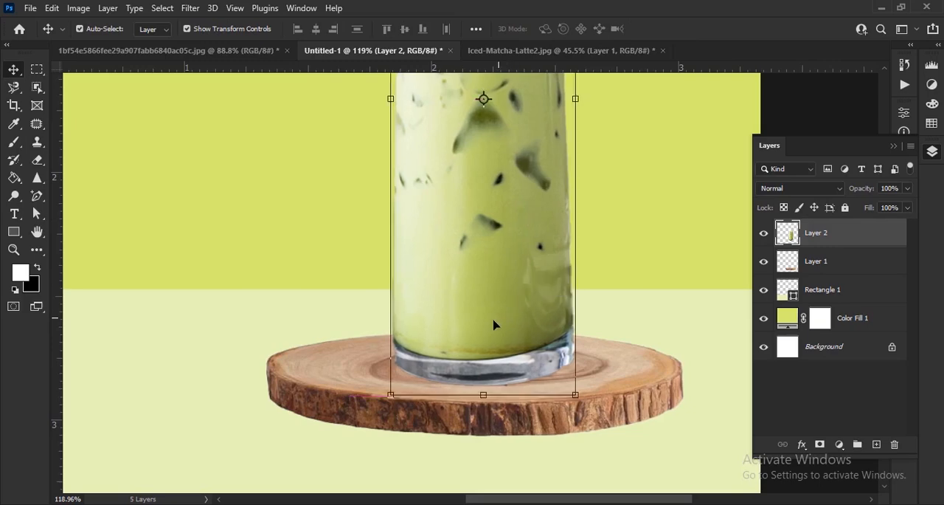
scroll(502, 320, down, 8)
Add an empty layer directly below the drink layer and make black the foreground color.
click(877, 444)
drag(817, 238, 823, 275)
scroll(552, 421, up, 5)
drag(553, 427, 542, 383)
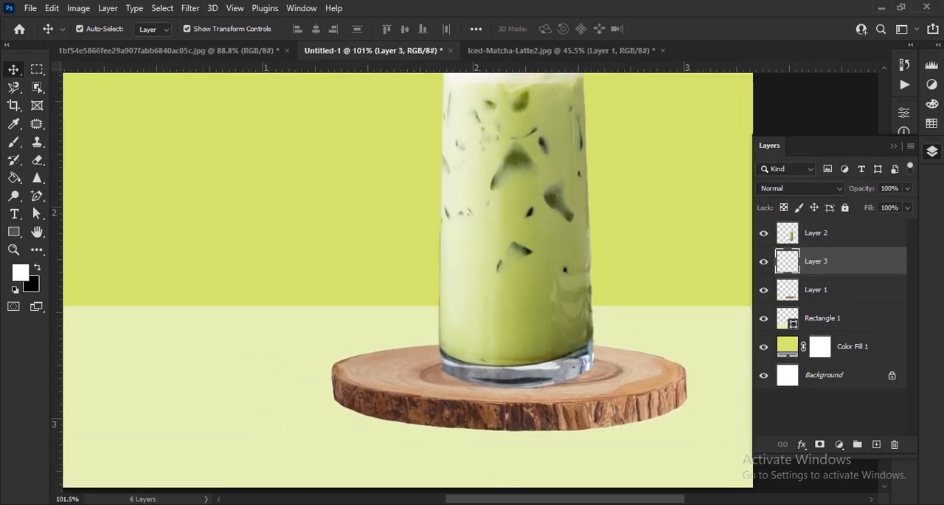
click(19, 275)
click(759, 158)
key(v)
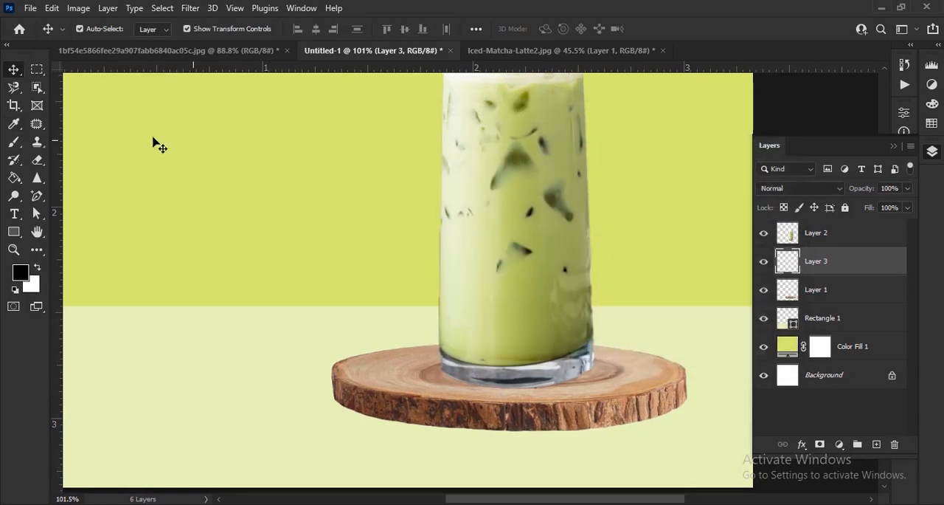
Choose the Brush tool with a flattened elliptical tip at 0% hardness and enlarge it to 400 px.
right_click(13, 145)
click(76, 146)
click(102, 30)
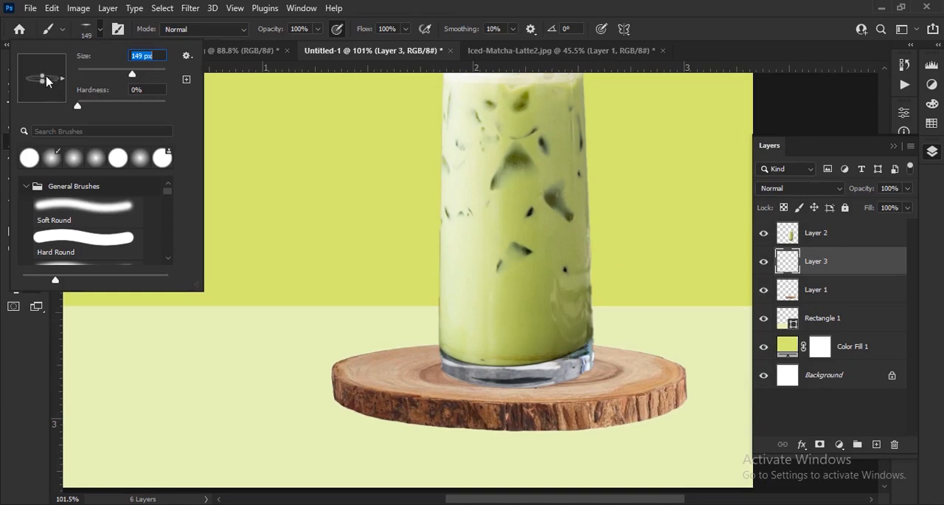
click(98, 34)
scroll(516, 378, up, 6)
key(])
key(])
key(])
key(])
key(])
key(])
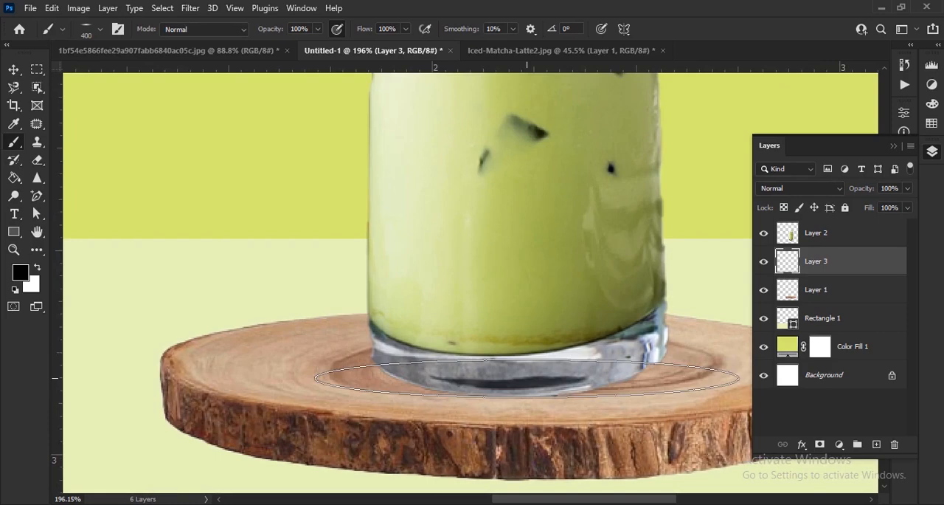
Paint a soft black contact shadow under the glass base with repeated dabs on the empty layer.
click(530, 386)
click(530, 381)
click(529, 377)
click(527, 384)
click(526, 391)
click(520, 387)
click(518, 386)
click(517, 385)
key(ctrl+0)
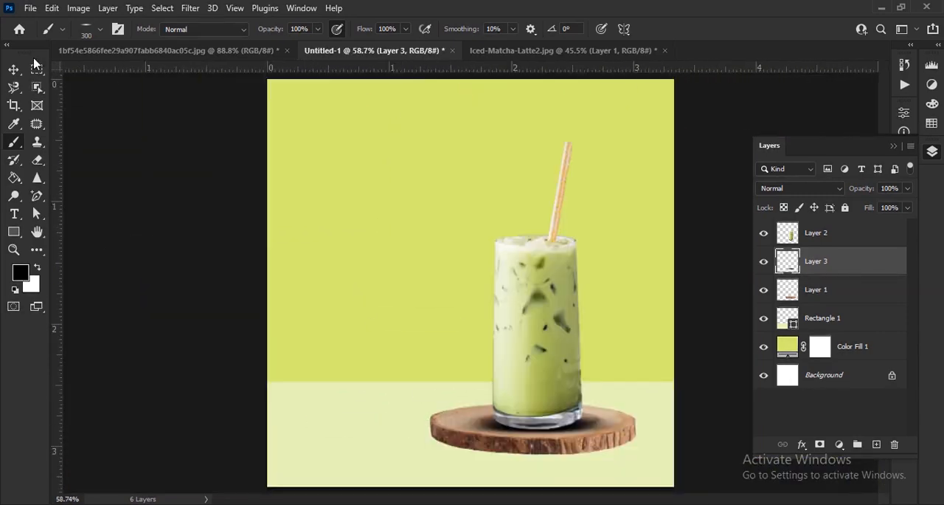
click(14, 69)
click(721, 374)
Add a Drop Shadow effect to the wood slice layer with a distance of 10 px and a size of 9 px.
scroll(622, 337, down, 1)
scroll(623, 344, down, 3)
scroll(559, 404, up, 4)
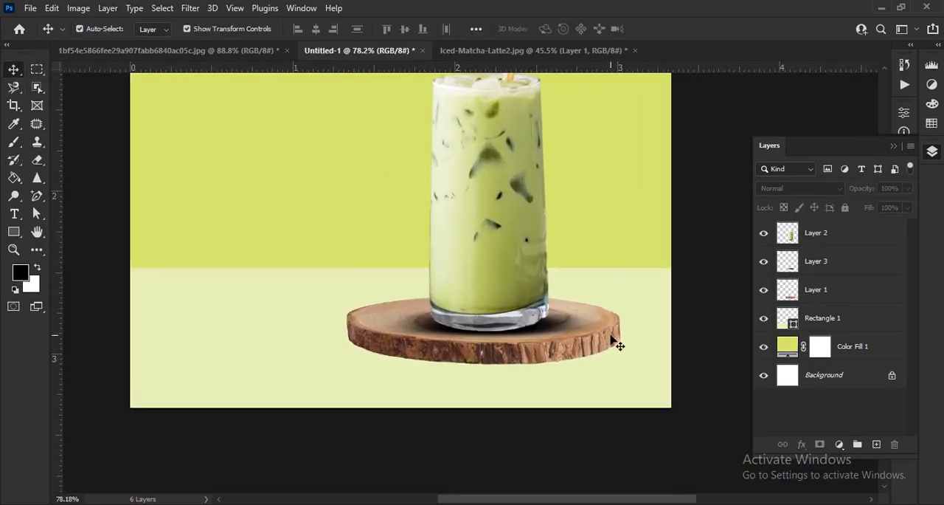
click(615, 340)
drag(654, 344, 534, 329)
click(803, 446)
click(836, 439)
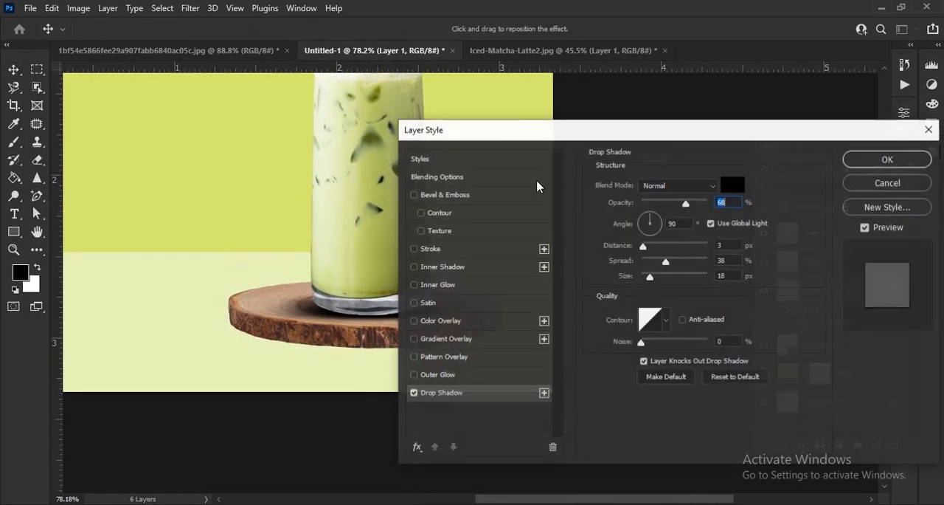
drag(535, 126, 674, 43)
mouse_move(794, 165)
mouse_down()
mouse_move(805, 164)
mouse_move(791, 182)
mouse_move(799, 198)
mouse_move(798, 168)
mouse_up()
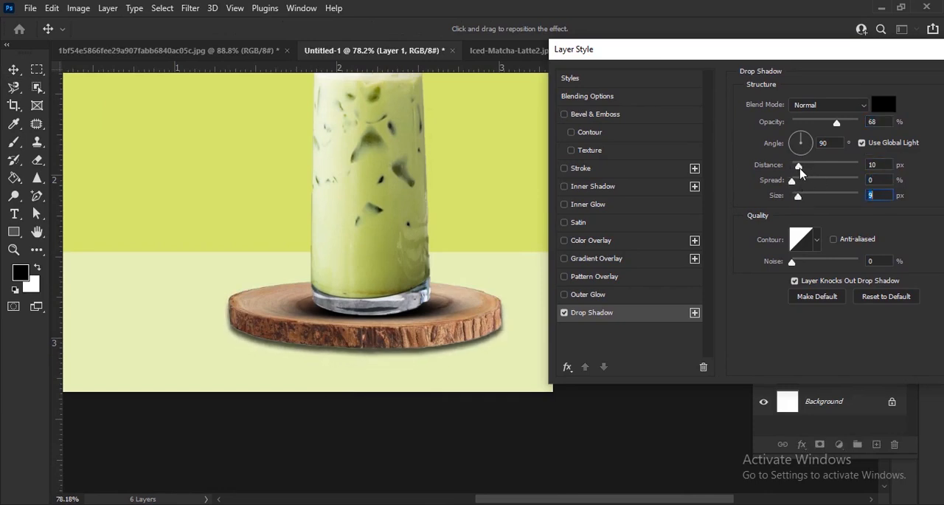
Fine-tune the drop shadow's opacity and size under the wood slice and apply the layer style.
drag(836, 124, 832, 127)
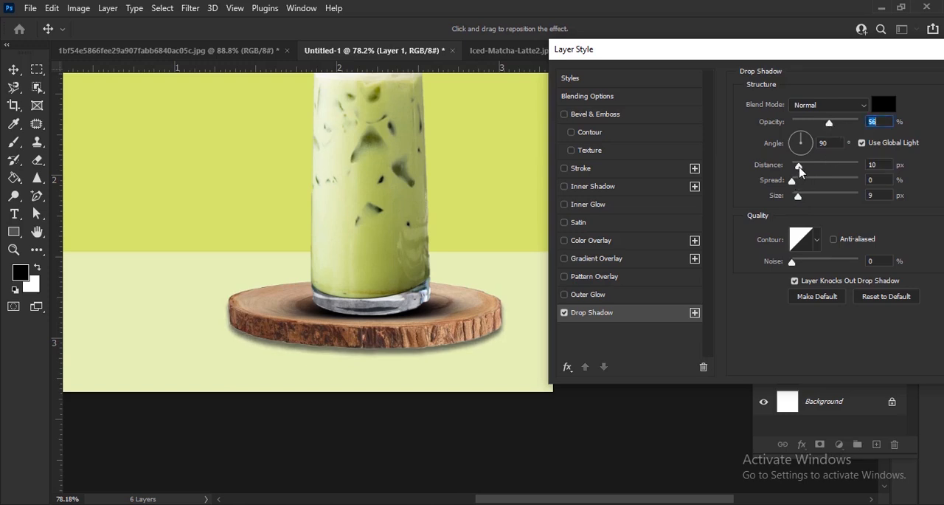
drag(794, 186, 796, 196)
drag(830, 123, 835, 123)
drag(798, 197, 798, 198)
drag(863, 57, 641, 103)
click(797, 106)
click(647, 301)
drag(648, 301, 672, 379)
scroll(616, 275, down, 6)
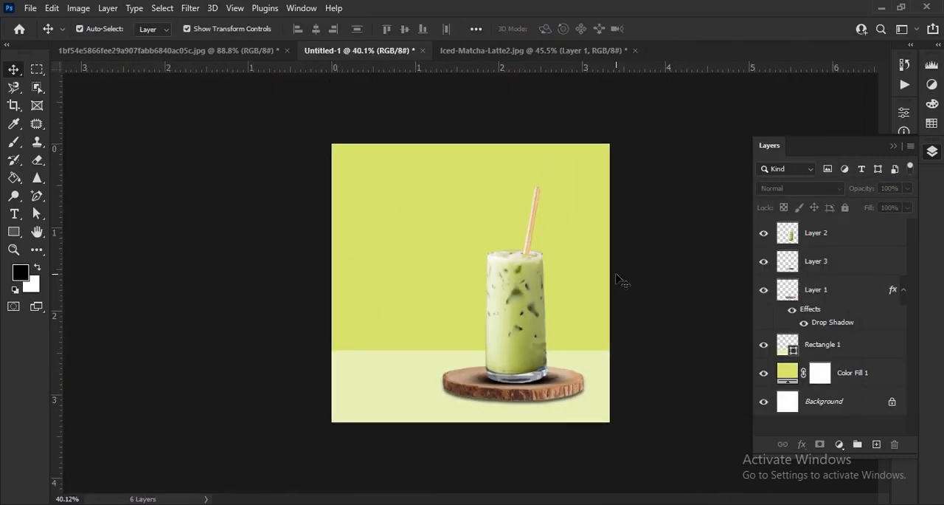
Close the Iced-Matcha-Latte2.jpg document and keep the poster document open.
scroll(572, 433, up, 2)
scroll(573, 430, down, 1)
scroll(607, 440, up, 1)
click(487, 51)
click(635, 50)
click(467, 201)
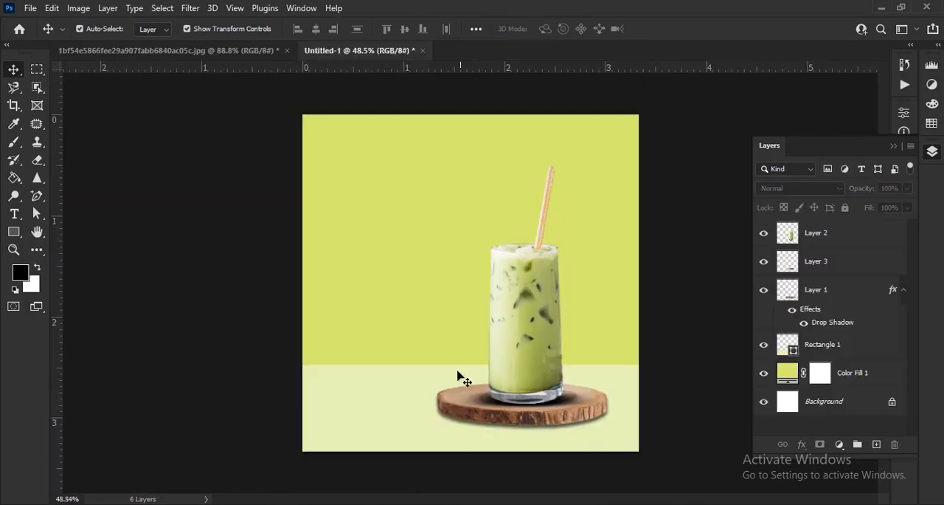
Open the shutterstock matcha powder image, select the wooden bowl with its leaves using Object Selection, and copy it to a new layer.
click(881, 6)
drag(681, 166, 557, 51)
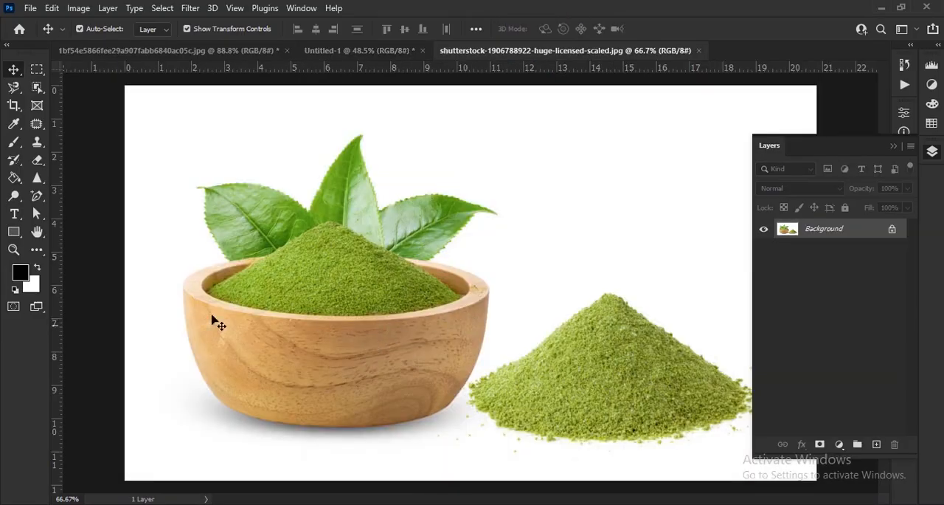
click(38, 87)
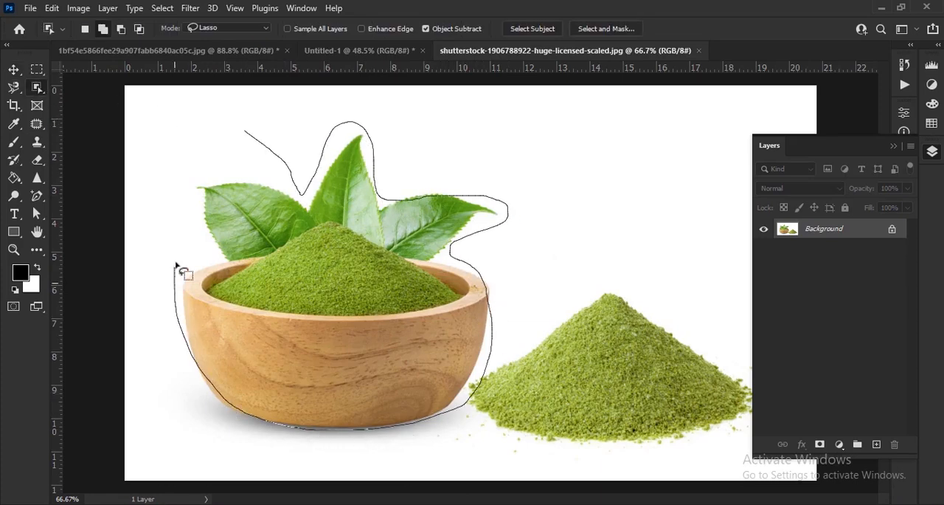
drag(310, 152, 304, 148)
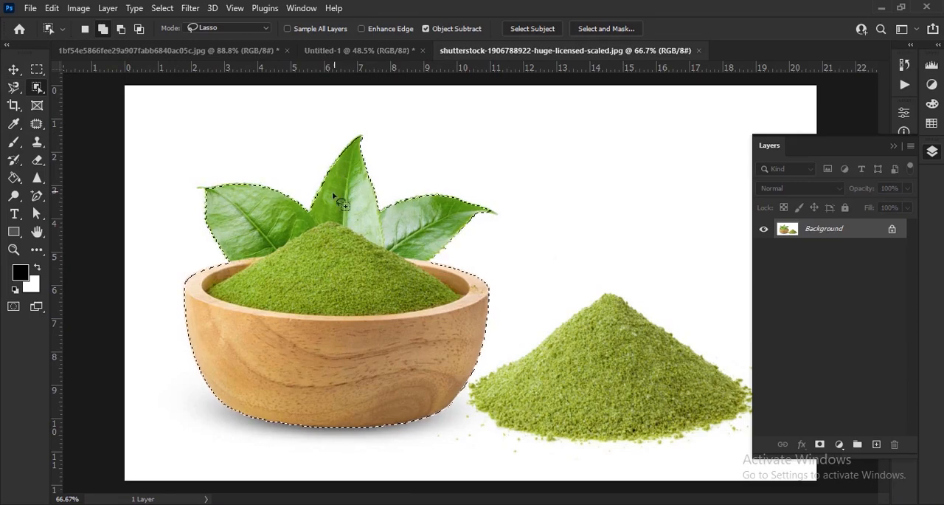
key(ctrl+j)
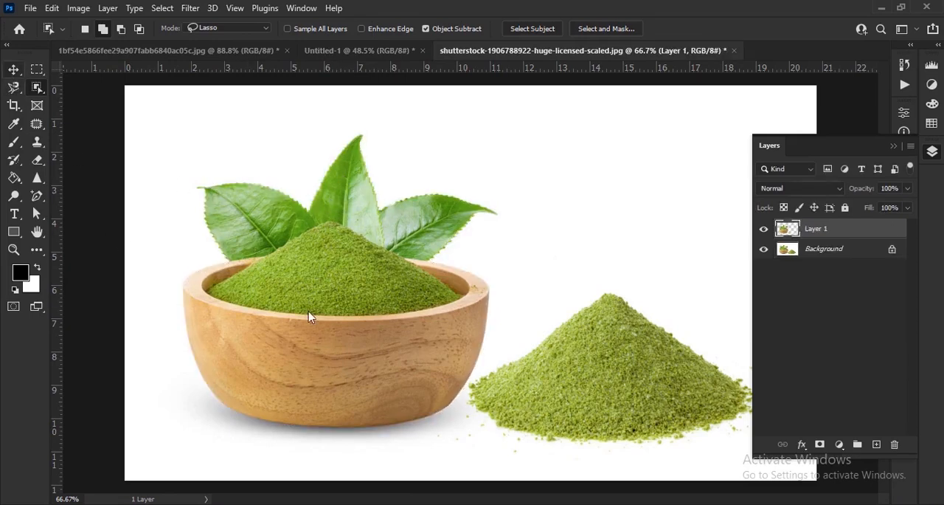
Bring the matcha bowl cutout into the poster document, scale it down and place it beside the glass.
key(v)
drag(410, 357, 445, 334)
drag(445, 428, 444, 293)
click(679, 29)
scroll(479, 398, up, 3)
drag(448, 180, 435, 362)
Move the bowl layer beneath the wood slice layer, enlarge the bowl to about 116% and position it just behind the slice.
drag(821, 232, 832, 353)
scroll(427, 442, up, 1)
drag(477, 369, 463, 383)
drag(317, 308, 282, 298)
drag(483, 369, 484, 352)
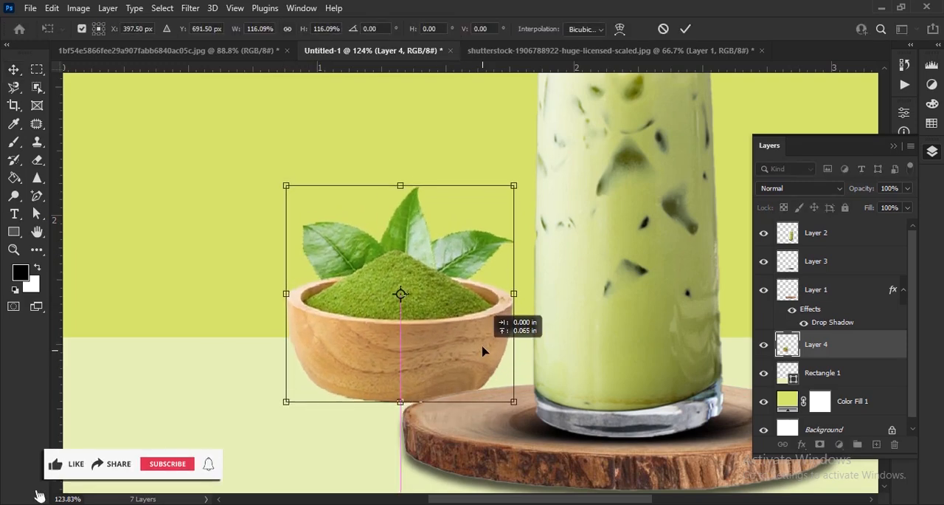
click(688, 29)
scroll(410, 211, down, 7)
click(449, 449)
scroll(456, 451, down, 3)
scroll(503, 421, up, 8)
drag(507, 438, 507, 415)
Add an empty layer beneath the bowl layer and paint a soft black contact shadow under the bowl with the Brush tool.
click(877, 443)
drag(844, 392, 845, 380)
click(18, 143)
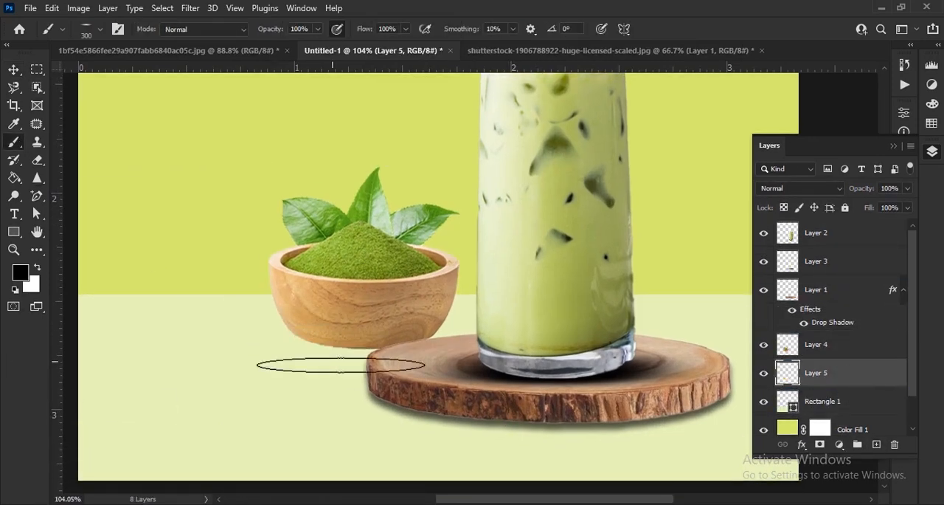
scroll(354, 339, up, 5)
drag(371, 332, 448, 379)
Lower the opacity of the bowl's contact shadow layer to soften the shadow.
click(14, 70)
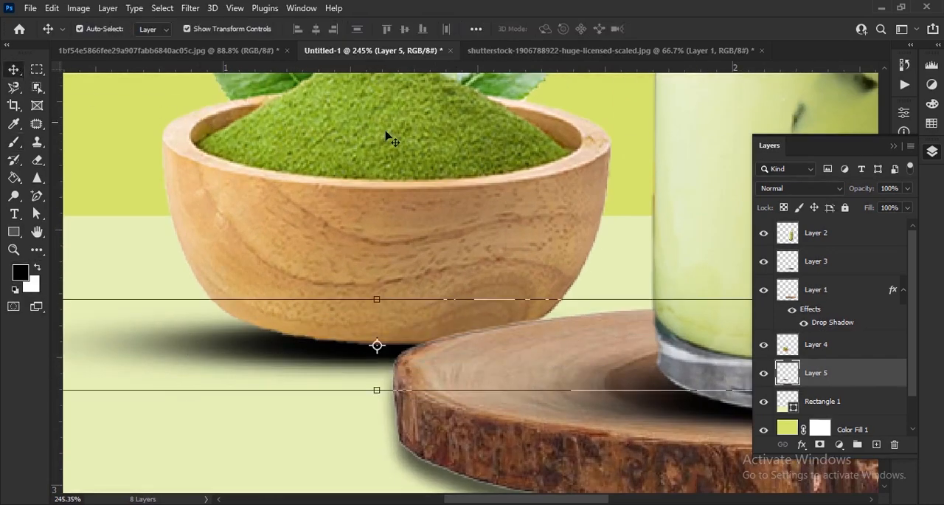
drag(863, 191, 858, 192)
scroll(352, 225, down, 10)
click(241, 453)
scroll(295, 435, down, 4)
scroll(428, 417, up, 5)
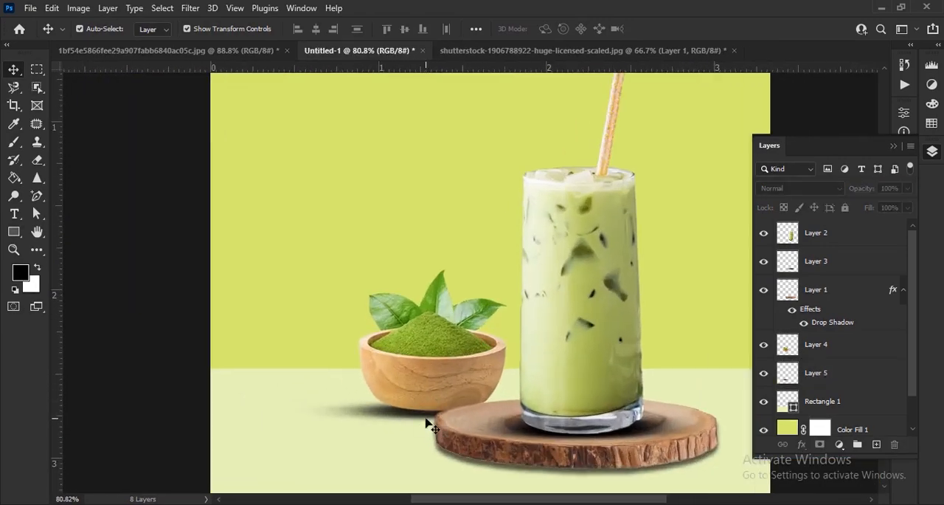
click(432, 423)
scroll(431, 423, up, 3)
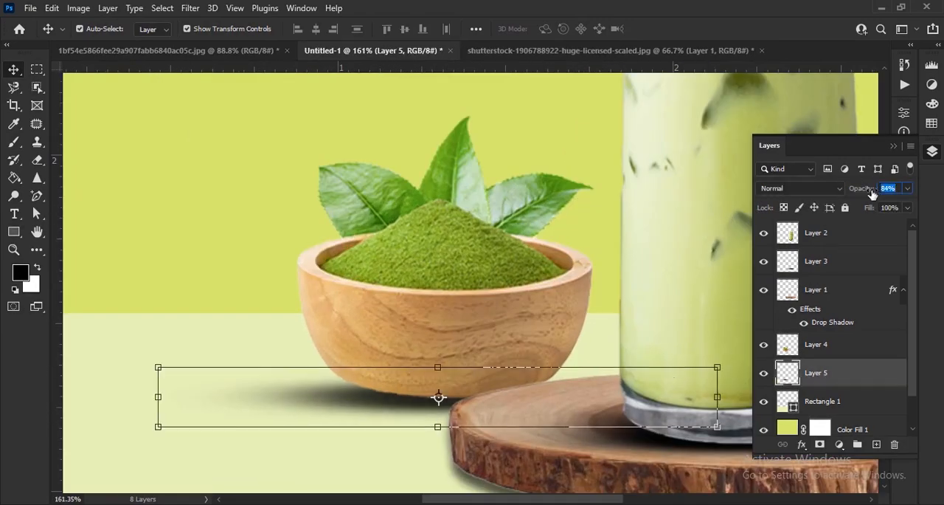
scroll(612, 415, down, 8)
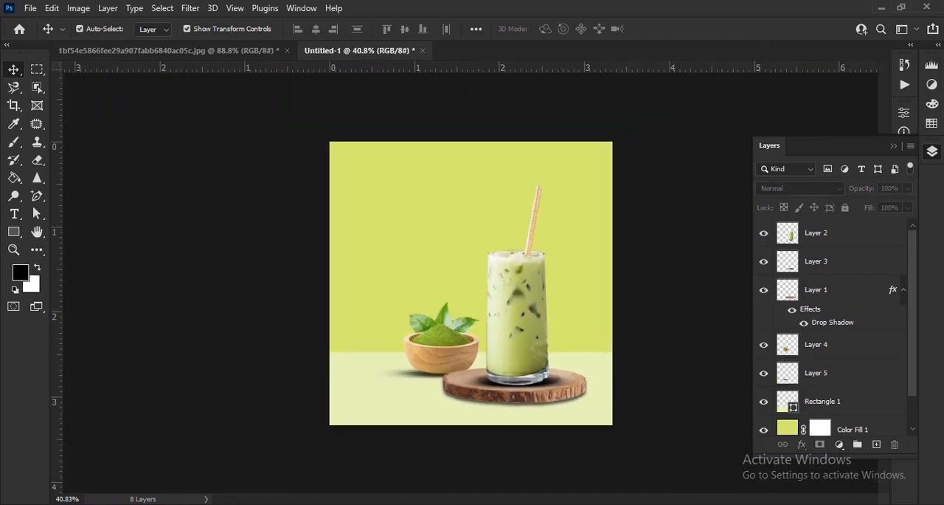
Open the two leaf PNG images and bring the branch from Green-Leaf-PNG.png into the poster above the glass.
key(alt+Tab)
drag(483, 251, 391, 162)
drag(389, 171, 489, 351)
drag(517, 62, 517, 61)
drag(461, 267, 504, 226)
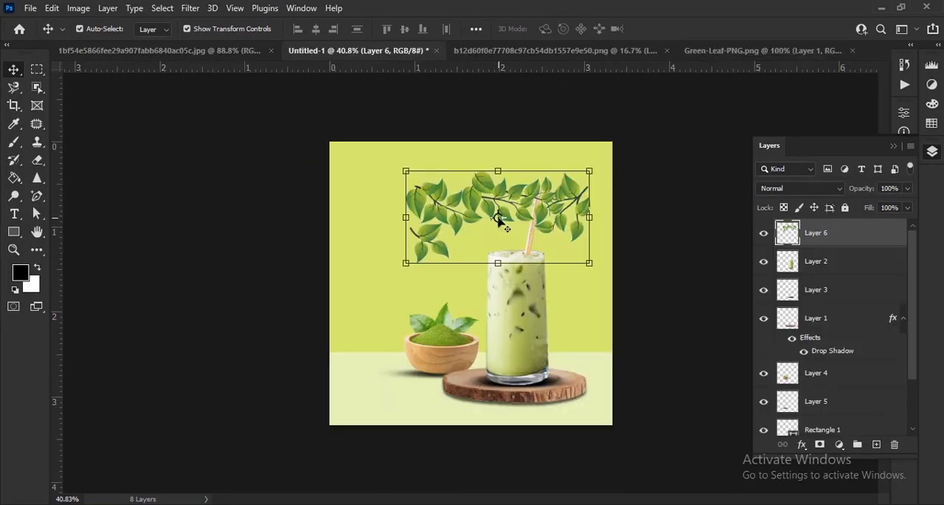
Turn the leaf branch upright and place it along the poster's right edge, partly outside the canvas.
drag(374, 237, 601, 313)
right_click(499, 265)
click(545, 239)
drag(577, 264, 641, 263)
drag(646, 324, 666, 315)
click(686, 29)
scroll(643, 272, up, 5)
scroll(642, 272, down, 5)
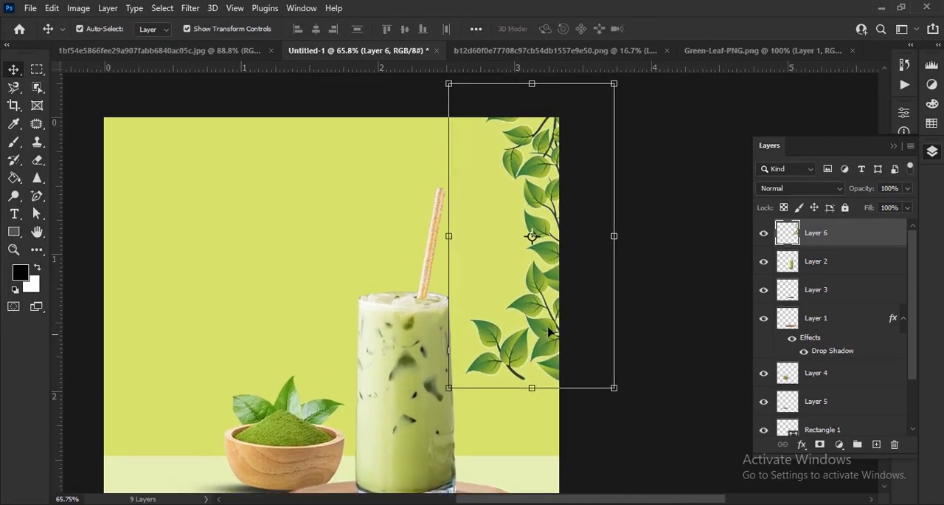
Bring the leaf branch from the b12d60f0e77708c97cb54db1557e9e50.png document into the poster and scale it down.
click(613, 51)
drag(468, 280, 463, 189)
scroll(463, 190, down, 15)
drag(703, 261, 509, 255)
drag(286, 258, 461, 270)
Rotate the second leaf branch about 21° and move it into the poster's upper-right corner.
scroll(490, 258, up, 10)
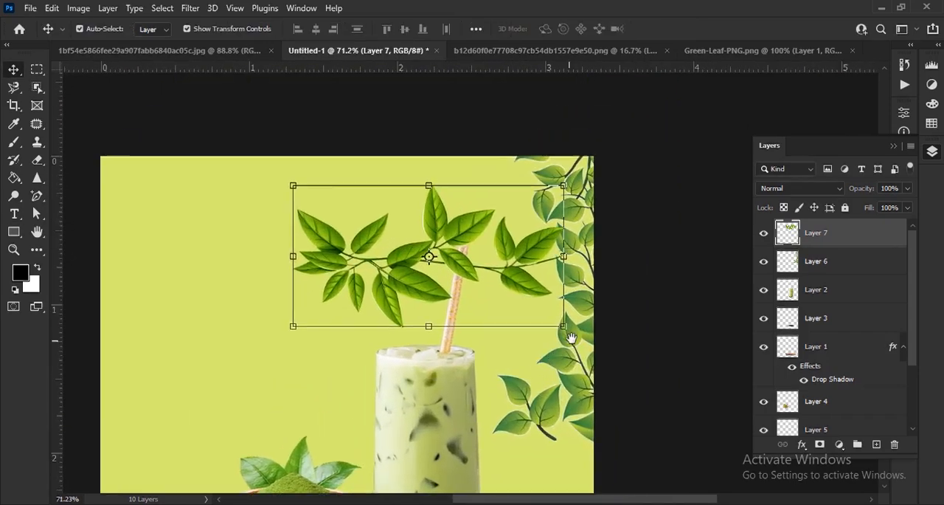
drag(294, 340, 238, 290)
drag(538, 248, 590, 194)
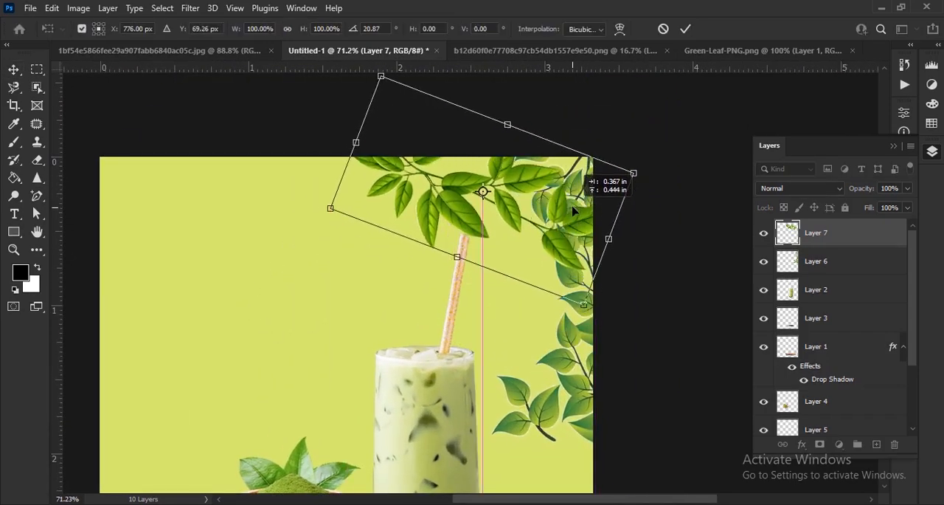
key(Return)
Group the glass, wood slice, bowl, shadow and rectangle layers as "product" and move the group above the leaf layers.
click(824, 293)
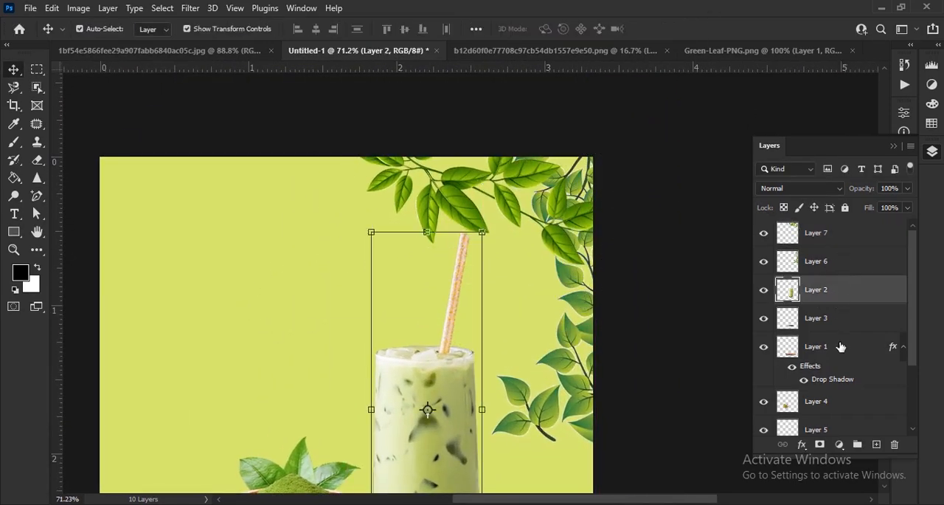
scroll(841, 343, down, 3)
shift+click(851, 367)
key(ctrl+g)
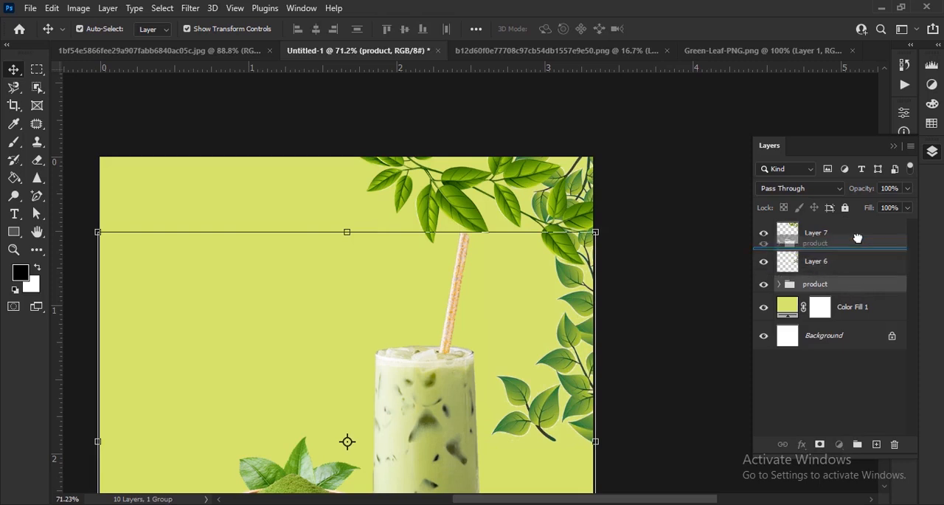
drag(857, 246, 856, 221)
click(706, 309)
Duplicate the upper leaf branch, rotate the copy about 25° and place it lower along the poster's right edge.
click(891, 249)
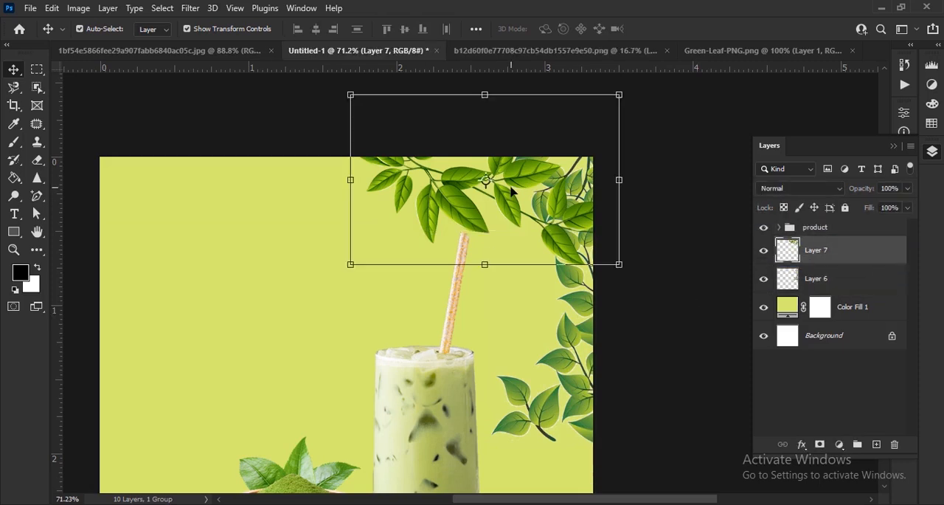
key(ctrl+j)
drag(653, 292, 590, 353)
drag(551, 245, 640, 378)
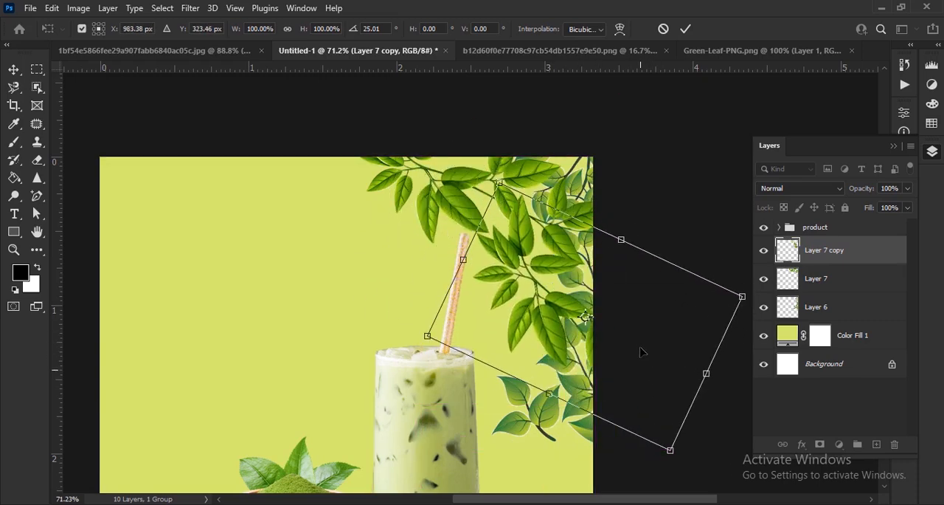
click(687, 29)
scroll(606, 363, down, 5)
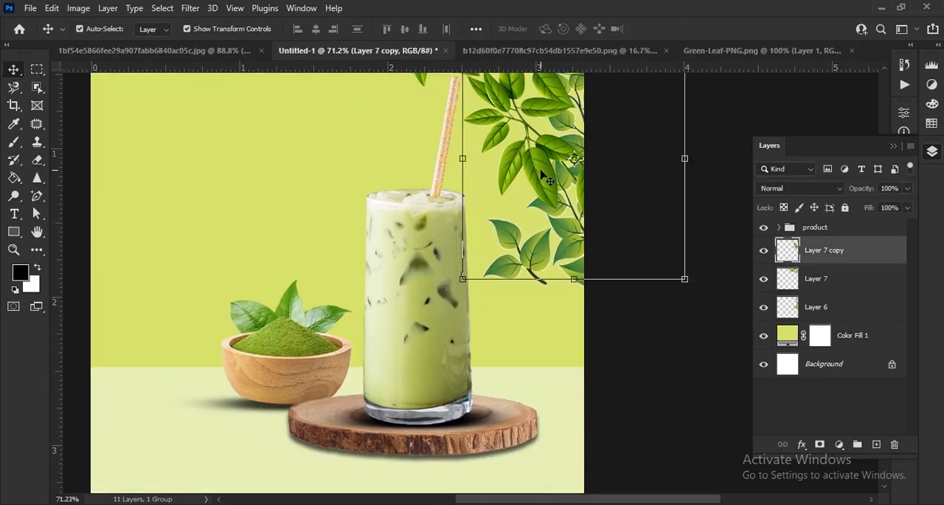
Duplicate the rotated leaf branch and move the copy down to the light green floor area at the right edge.
key(ctrl+j)
drag(550, 181, 583, 380)
click(627, 314)
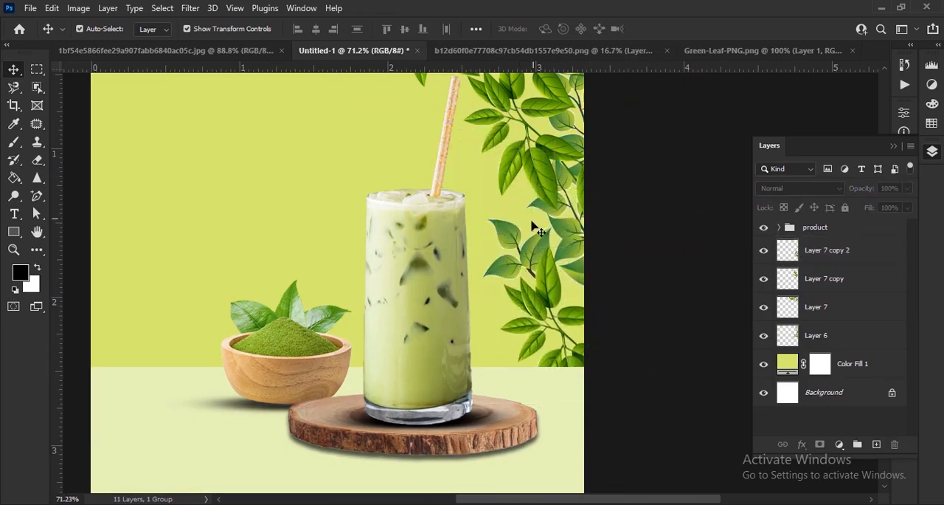
scroll(558, 246, down, 4)
scroll(565, 254, up, 3)
click(678, 277)
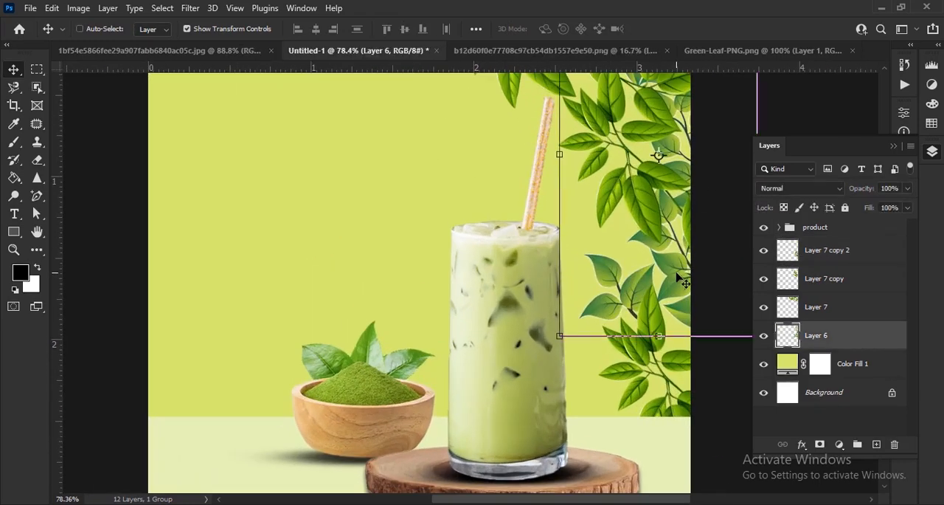
key(ctrl+j)
drag(677, 276, 612, 216)
key(ctrl+z)
key(ctrl+z)
scroll(534, 227, down, 2)
scroll(529, 234, down, 1)
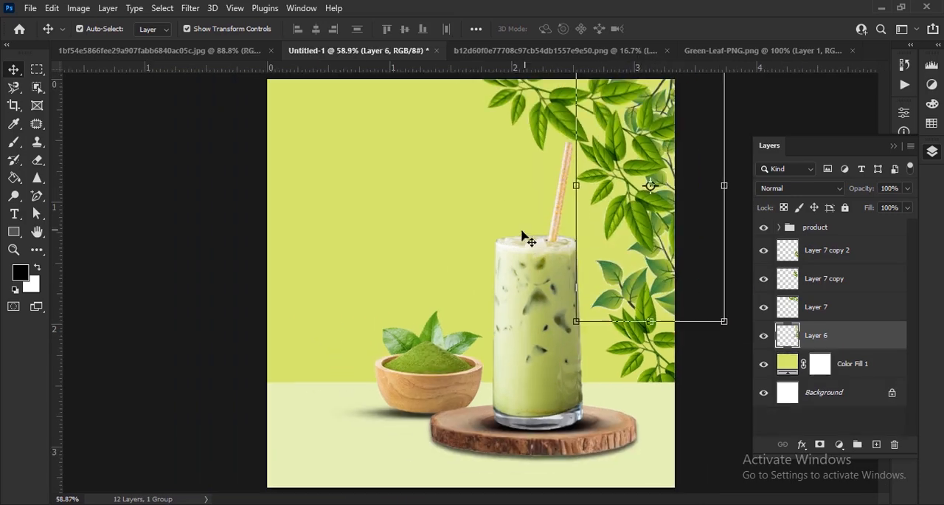
Duplicate the upper leaf branch and move the copy toward the poster's upper middle.
drag(667, 270, 655, 257)
scroll(559, 301, down, 2)
scroll(546, 295, up, 3)
click(576, 122)
key(ctrl+j)
drag(576, 121, 467, 170)
Rotate the new branch copy to hang down beside the straw and move its layer beneath Layer 6.
drag(418, 213, 376, 326)
drag(258, 279, 317, 114)
drag(454, 270, 501, 246)
drag(478, 389, 534, 380)
drag(485, 305, 483, 317)
key(Return)
drag(790, 317, 746, 345)
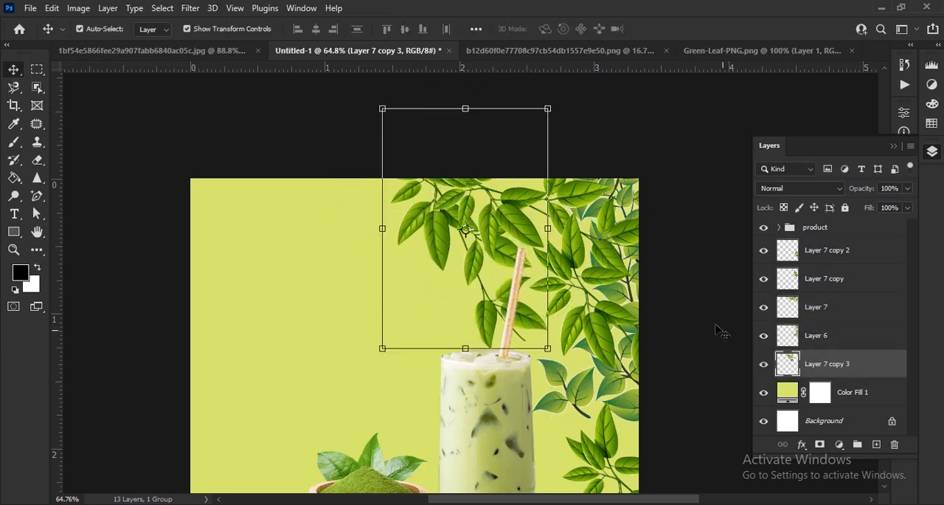
Combine all five leaf layers into a single smart object.
shift+click(855, 250)
right_click(852, 296)
click(723, 188)
scroll(455, 211, down, 2)
click(191, 254)
scroll(587, 256, up, 4)
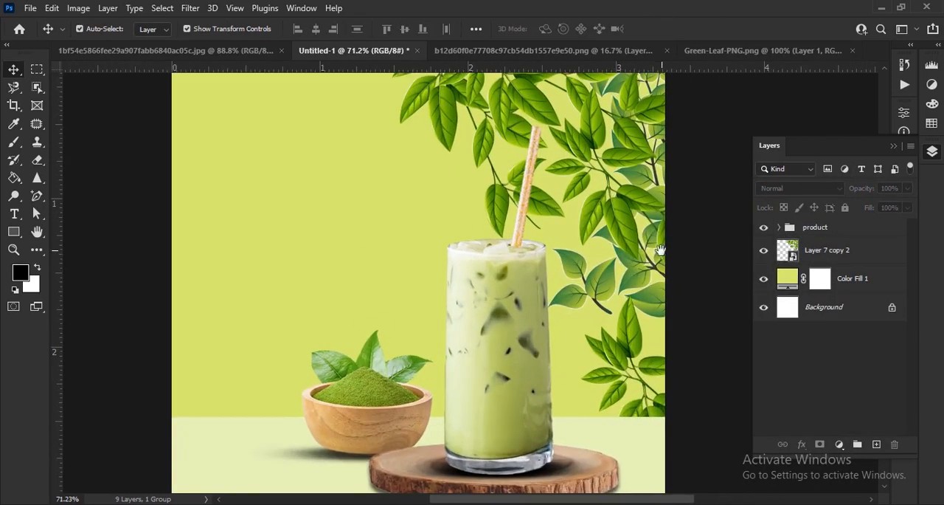
Set the leaf smart object's blend mode to Multiply and apply the basic Blur filter to it.
drag(661, 251, 596, 298)
click(571, 283)
key(alt+shift+m)
click(189, 9)
mouse_move(199, 199)
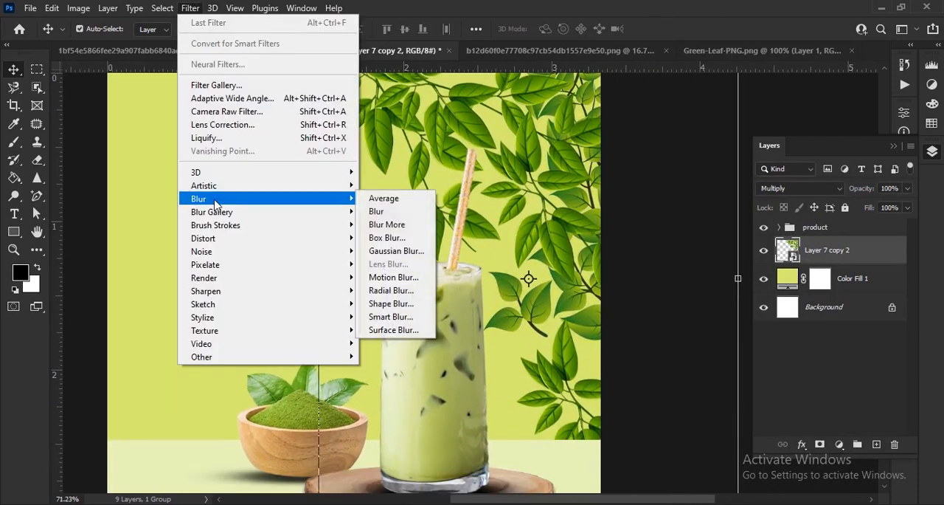
click(402, 210)
Apply a Box Blur to the leaf smart object and fine-tune its layer opacity.
click(193, 9)
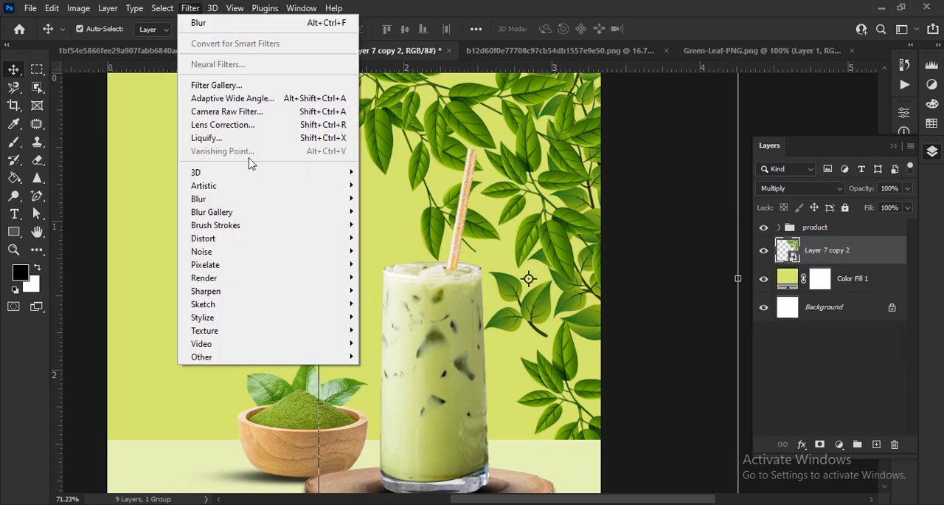
click(402, 237)
mouse_move(651, 337)
mouse_down()
mouse_move(674, 336)
mouse_move(657, 337)
mouse_up()
click(815, 143)
drag(851, 188, 852, 192)
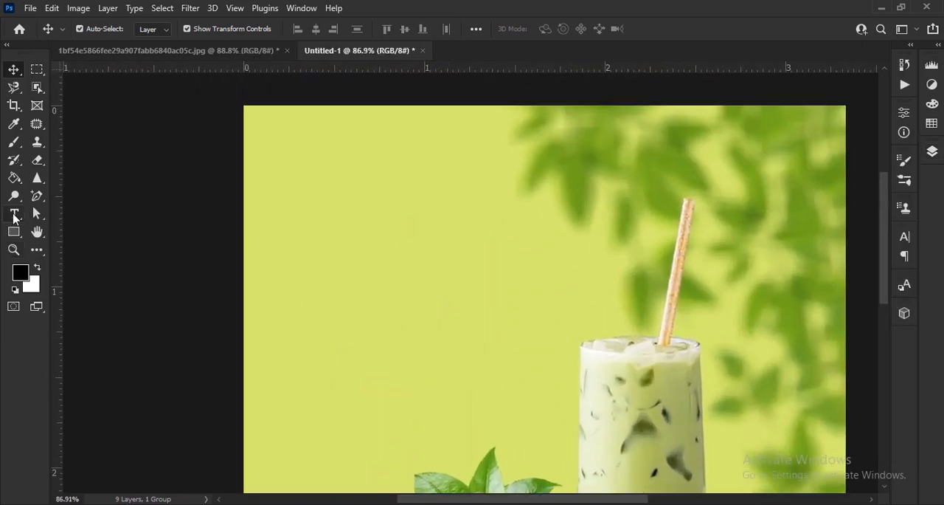
Add a horizontal text layer reading "matcha" on the poster's upper area.
click(13, 214)
click(103, 213)
click(435, 321)
text(matcha)
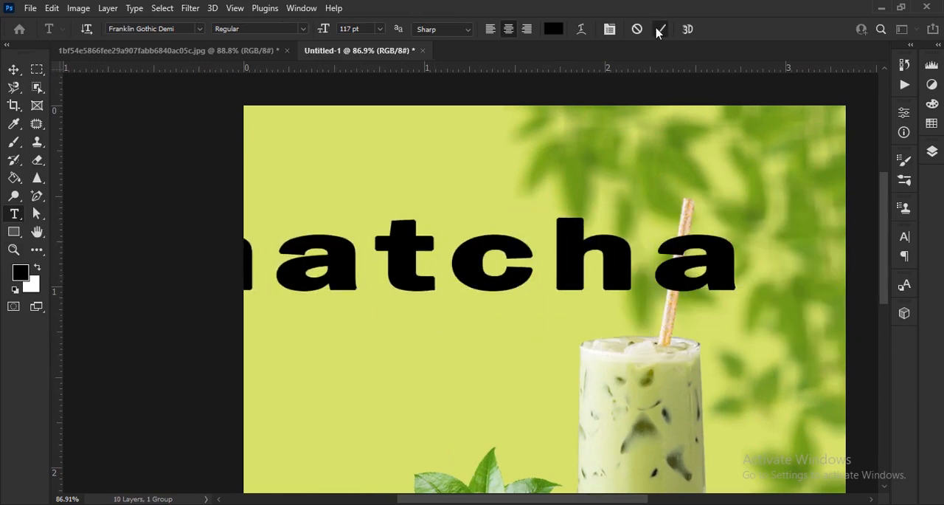
text(v)
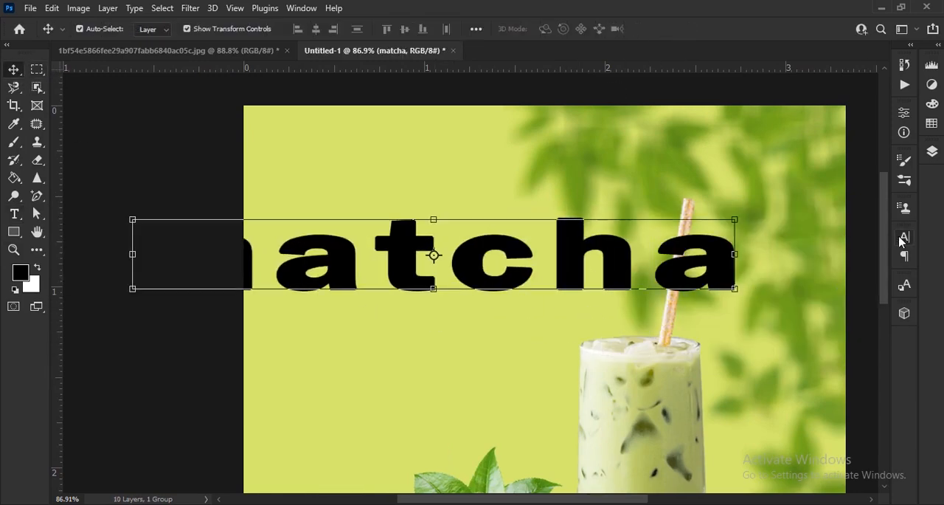
Set the matcha text to 69 pt and change its font to Bandung Retro Demo.
click(904, 237)
drag(749, 273, 580, 306)
click(821, 256)
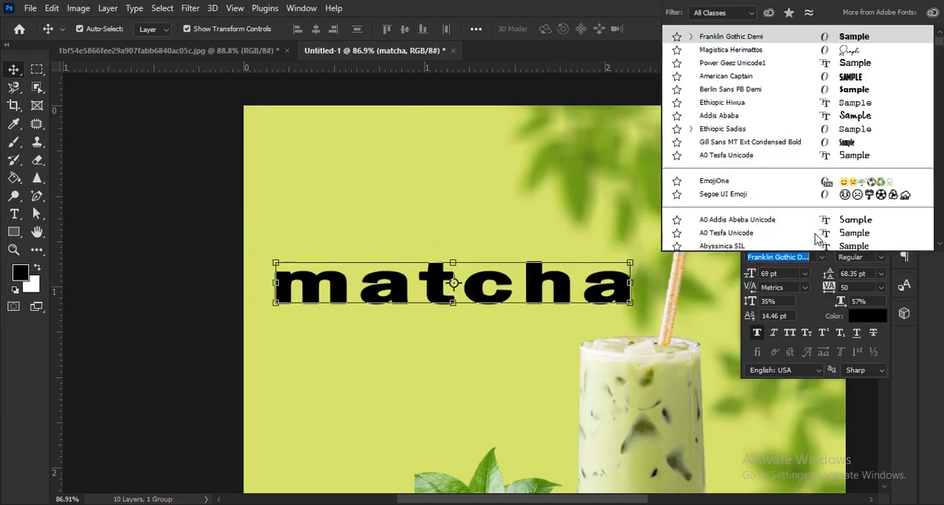
scroll(808, 161, down, 10)
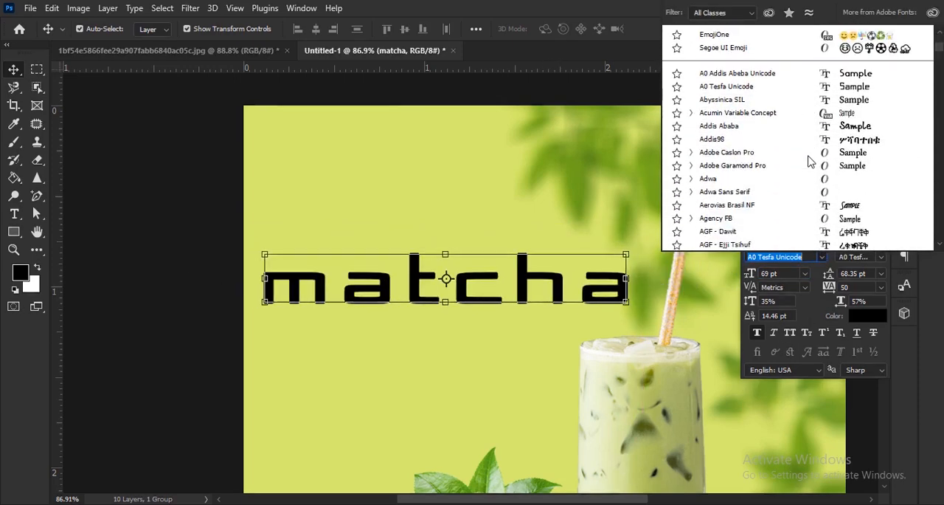
scroll(809, 161, down, 1)
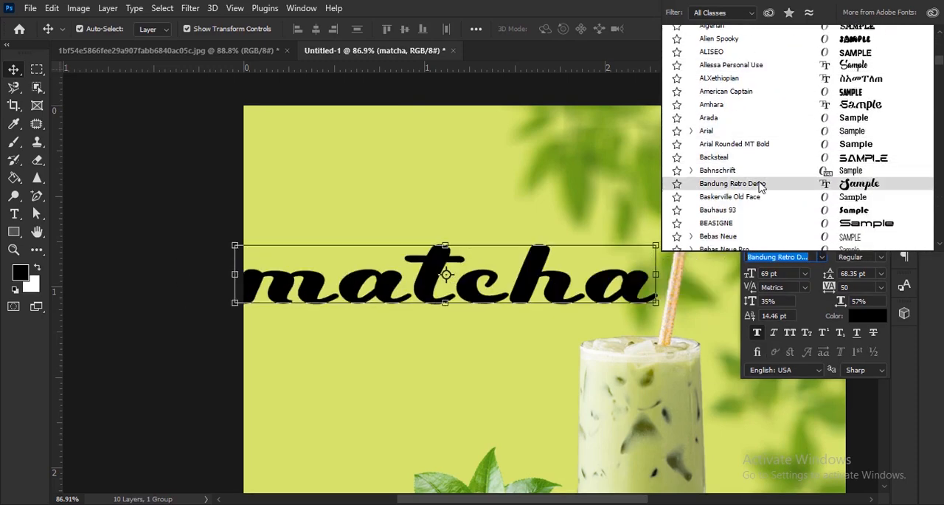
click(761, 186)
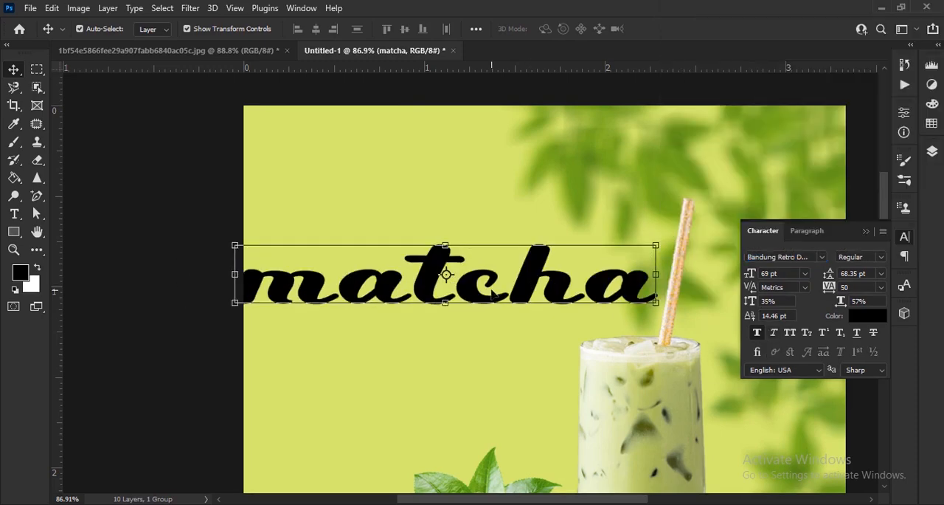
Reposition the matcha text, turn on All Caps and reduce its size to 38 pt.
drag(529, 281, 563, 267)
click(790, 332)
drag(751, 276, 728, 278)
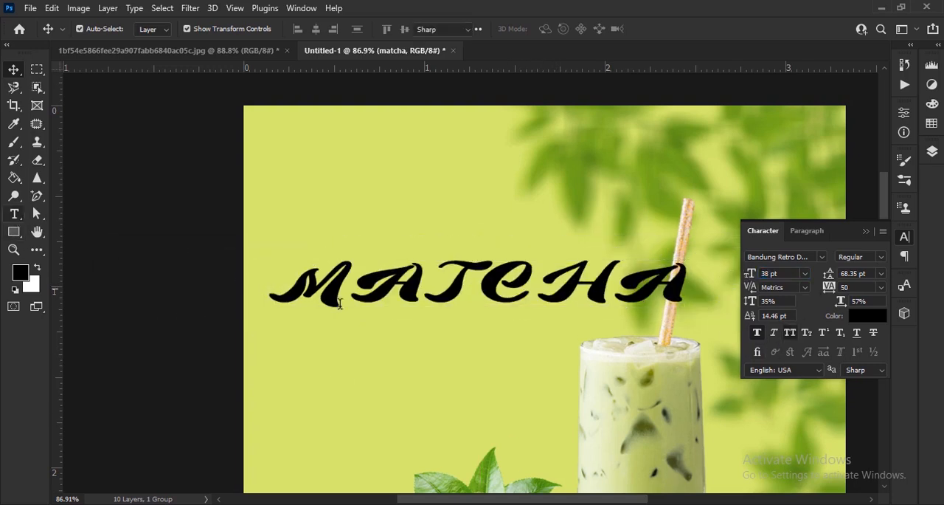
Turn off All Caps for the letters after the M in the matcha text, enlarge it to 50 pt and reposition it.
drag(359, 288, 660, 295)
click(794, 336)
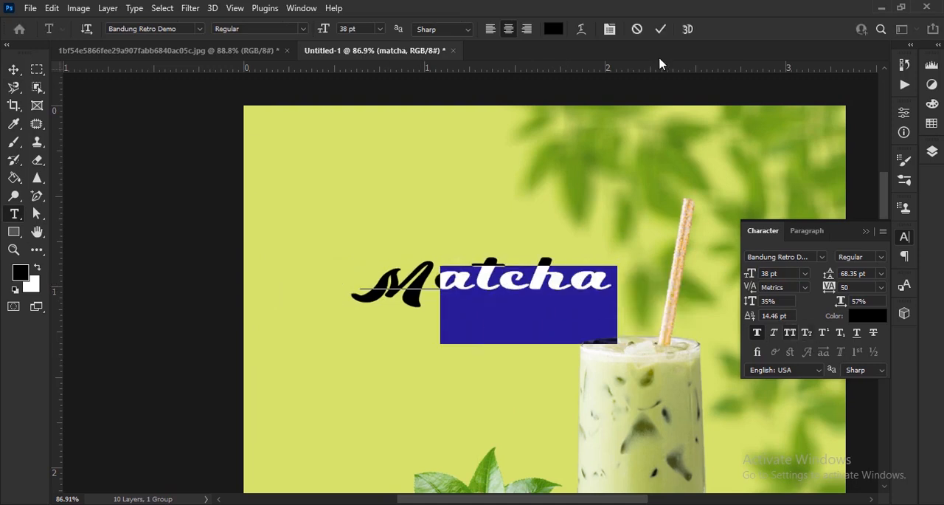
click(660, 29)
click(15, 70)
drag(750, 273, 759, 272)
drag(668, 303, 620, 276)
Change the matcha text color to the dark green 678c0a.
click(869, 316)
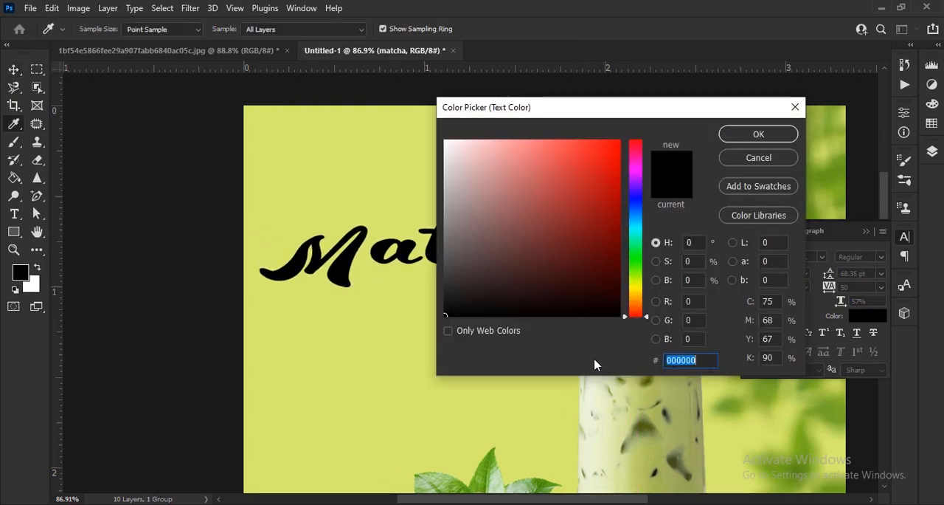
text(7398)
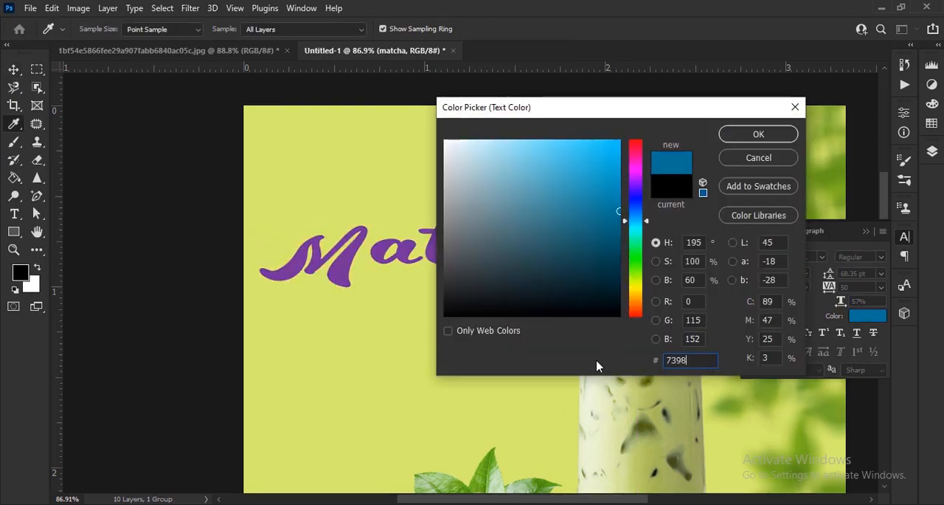
text(15)
click(607, 219)
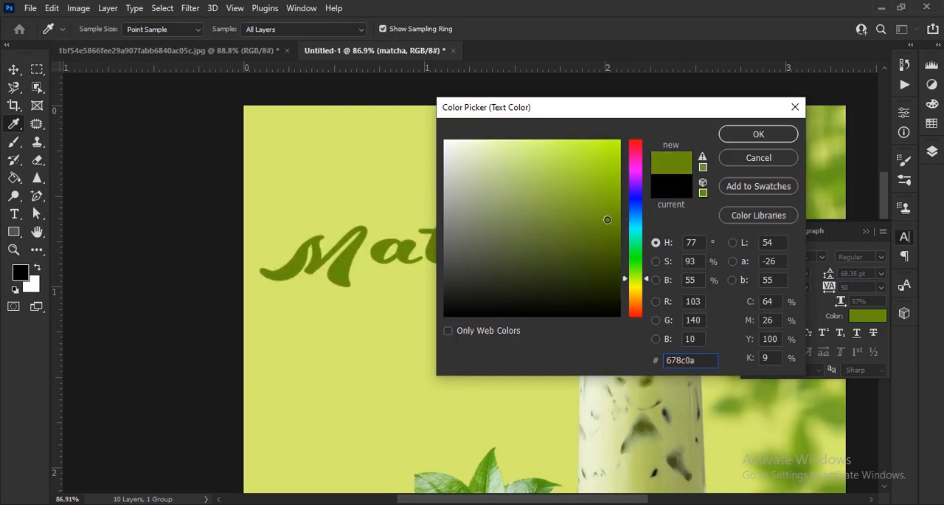
key(Return)
Stretch the Matcha text to a 71% vertical scale and reposition it above the glass's straw area.
scroll(458, 413, up, 2)
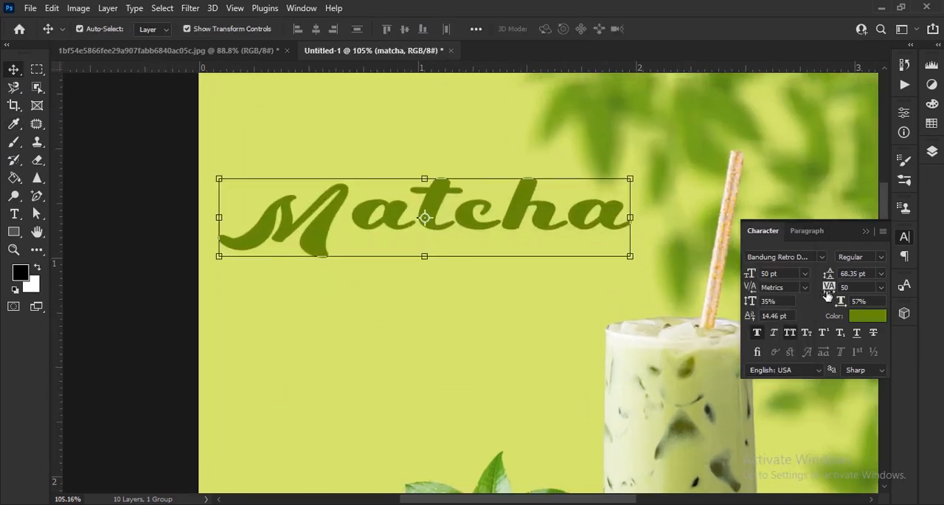
drag(751, 302, 773, 289)
drag(593, 208, 540, 260)
mouse_move(494, 266)
mouse_down()
mouse_move(500, 275)
mouse_move(490, 281)
mouse_up()
click(866, 231)
click(931, 154)
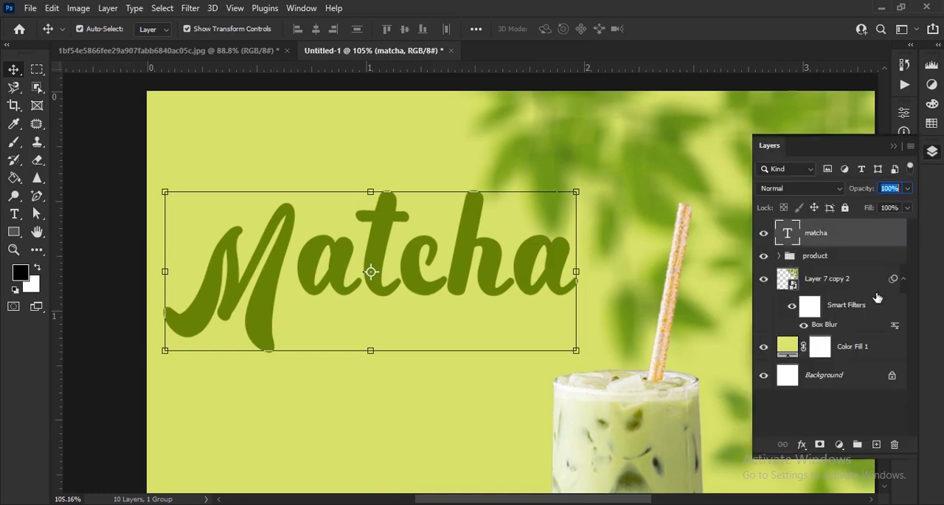
click(801, 444)
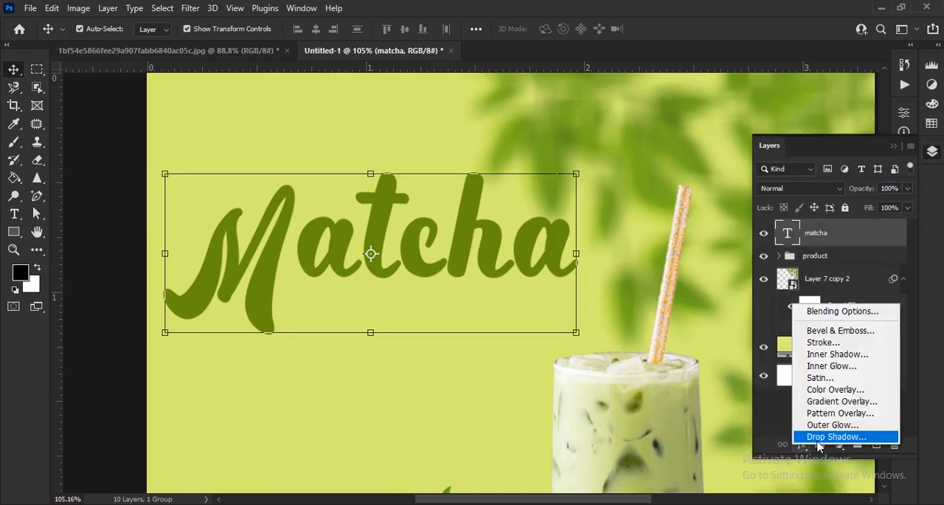
click(933, 384)
key(ctrl+0)
click(558, 437)
right_click(845, 335)
click(747, 196)
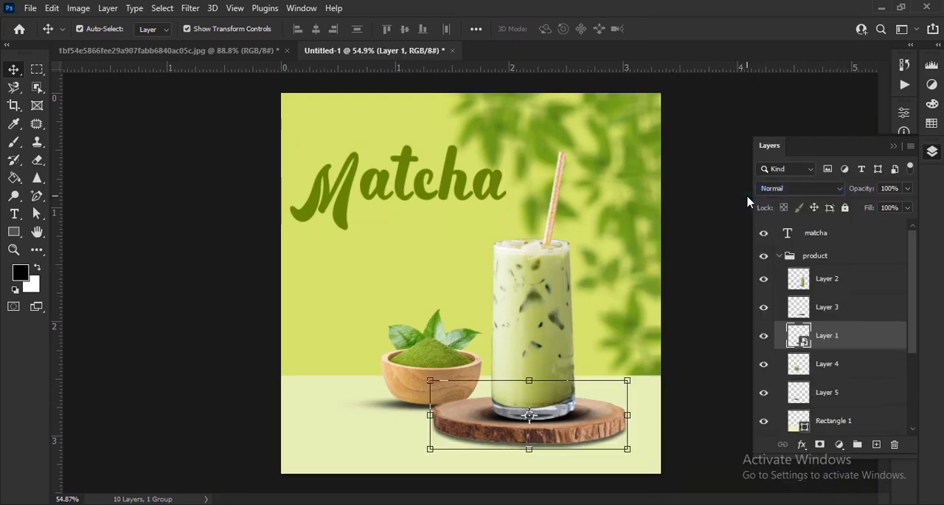
Apply a black drop shadow to the Matcha text with Normal blending, 100% opacity, 180° angle, 8 px distance, 0% spread and 5 px size.
click(488, 205)
scroll(488, 205, up, 3)
scroll(484, 254, down, 2)
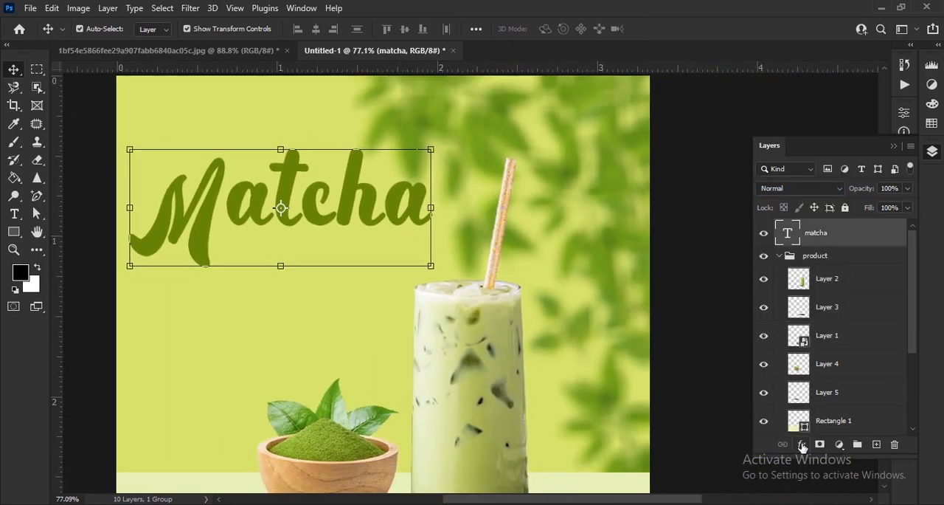
click(764, 332)
drag(507, 78, 640, 92)
drag(688, 190, 683, 179)
drag(691, 233, 714, 220)
drag(729, 160, 755, 162)
drag(714, 220, 701, 219)
drag(693, 203, 689, 234)
drag(691, 203, 692, 204)
drag(793, 95, 719, 78)
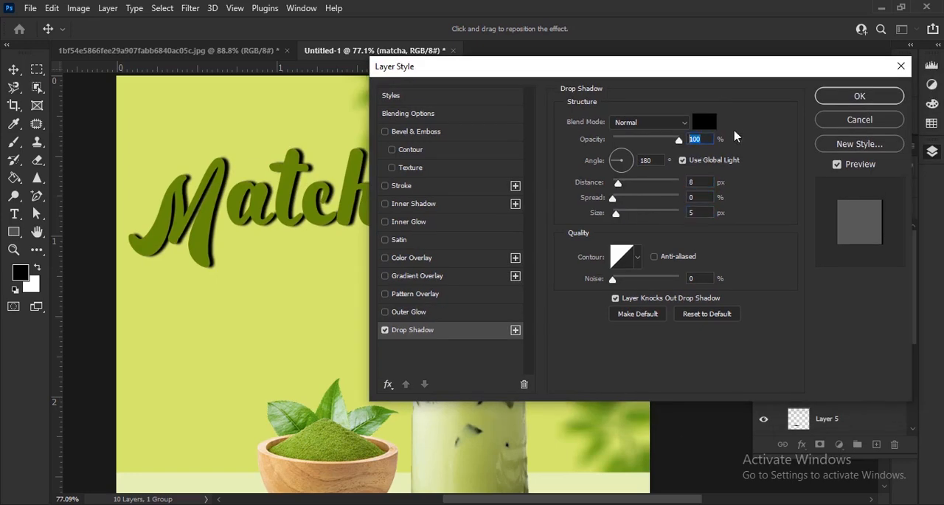
click(859, 96)
Add a text layer reading "signature" just below the Matcha headline.
scroll(391, 204, down, 1)
scroll(405, 303, up, 4)
key(t)
click(431, 398)
text(sign)
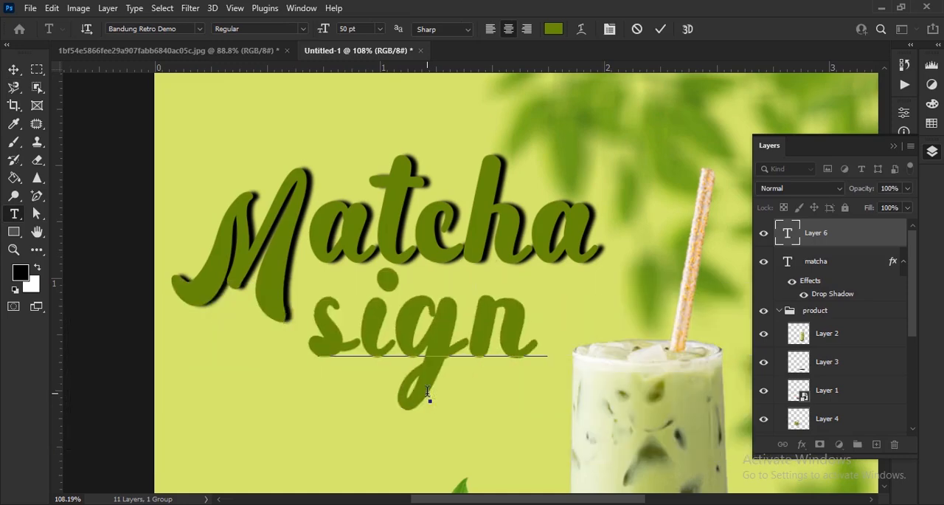
text(ature)
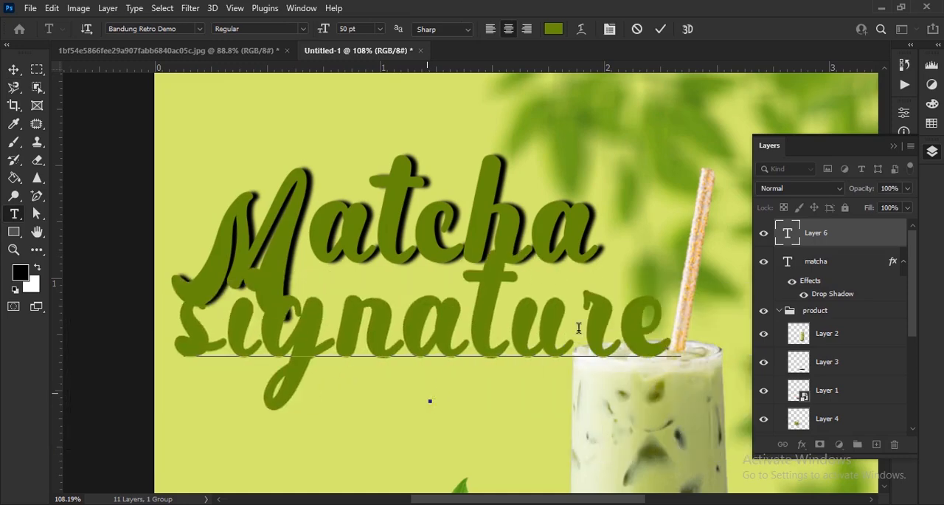
click(13, 73)
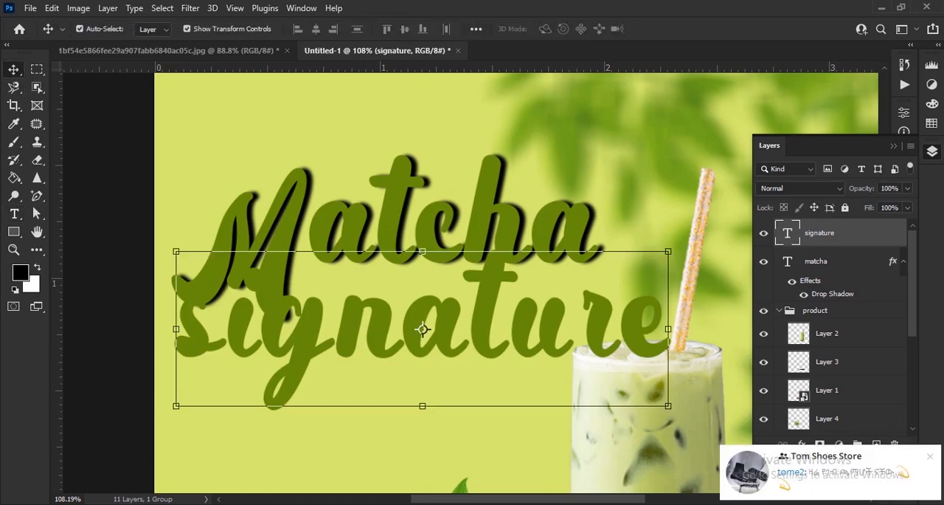
Change the signature text's font to Magistica Herimattos.
click(894, 146)
click(904, 236)
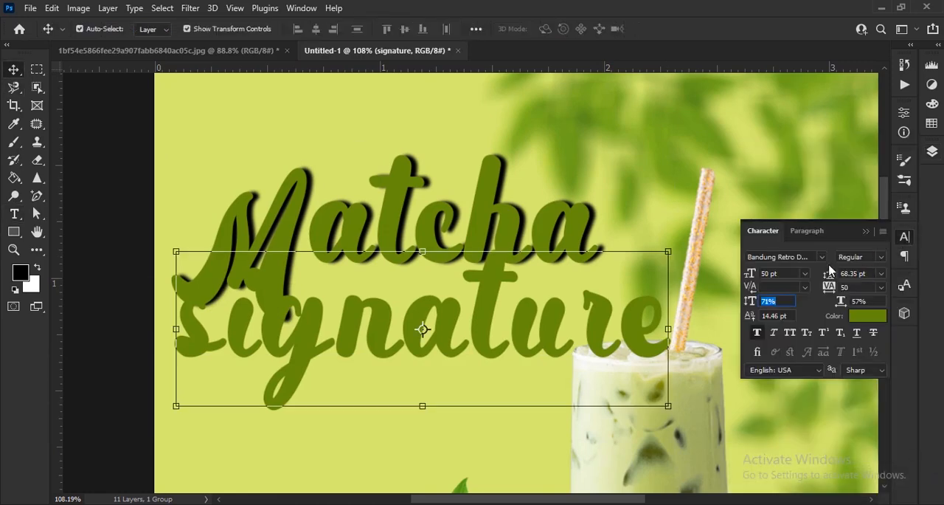
click(822, 258)
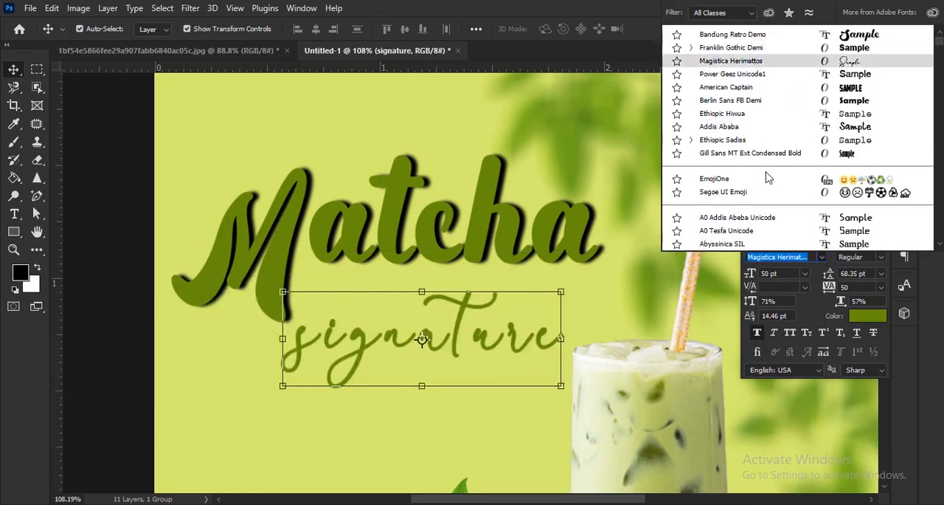
click(760, 62)
click(788, 333)
click(788, 336)
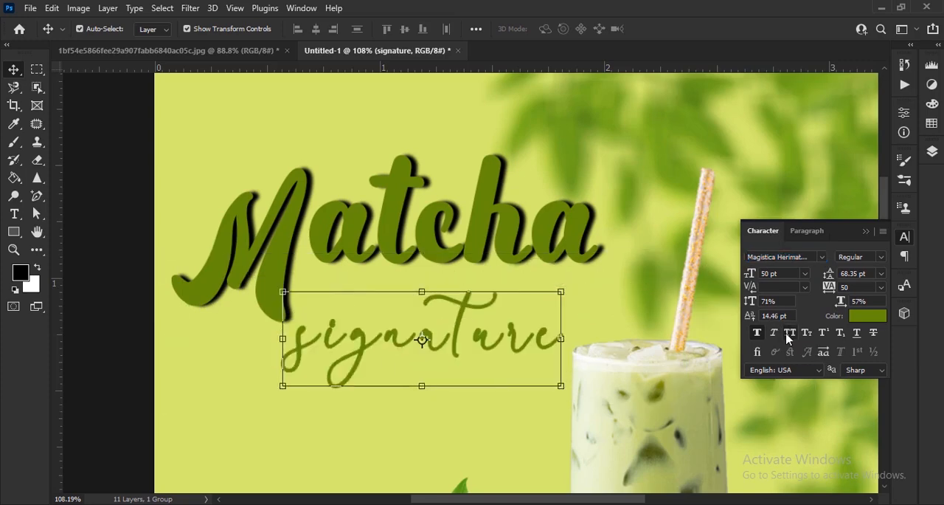
Apply All Caps to only the first letter of the signature text.
click(14, 213)
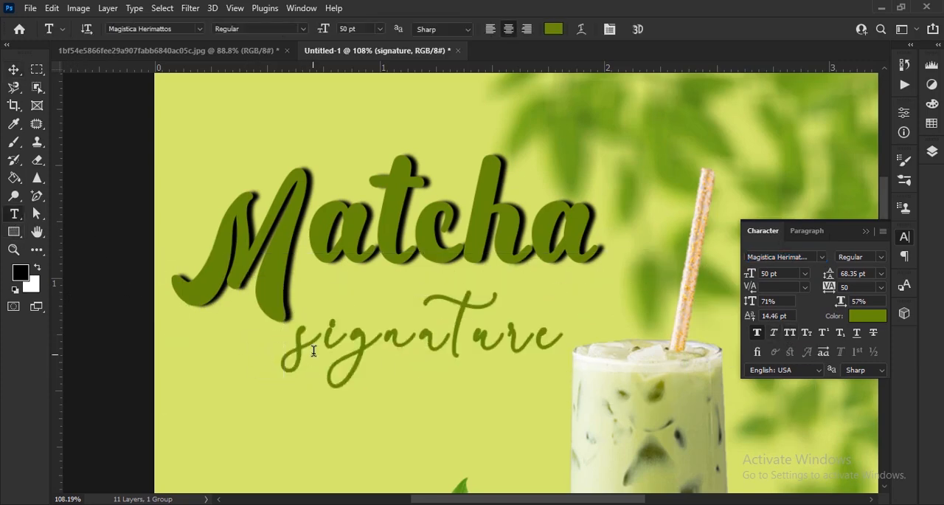
click(290, 347)
click(795, 335)
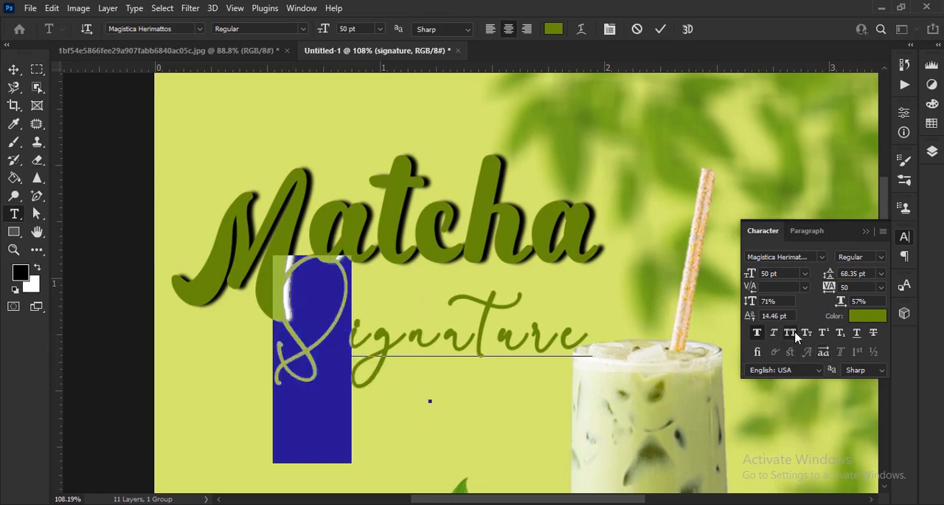
click(660, 30)
key(v)
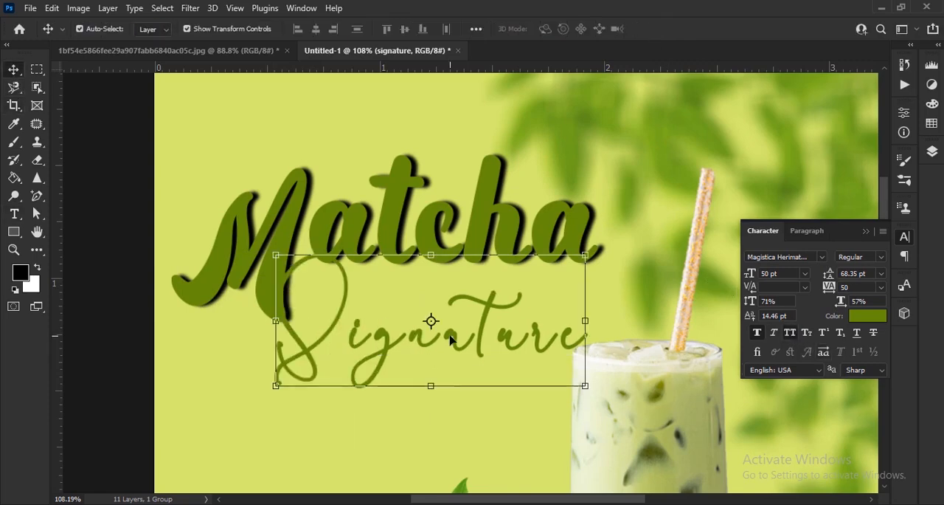
Color the Signature text black (000000), reduce it to 38 pt and nudge it closer to the headline.
click(863, 318)
text(000000)
click(727, 133)
drag(752, 275, 742, 277)
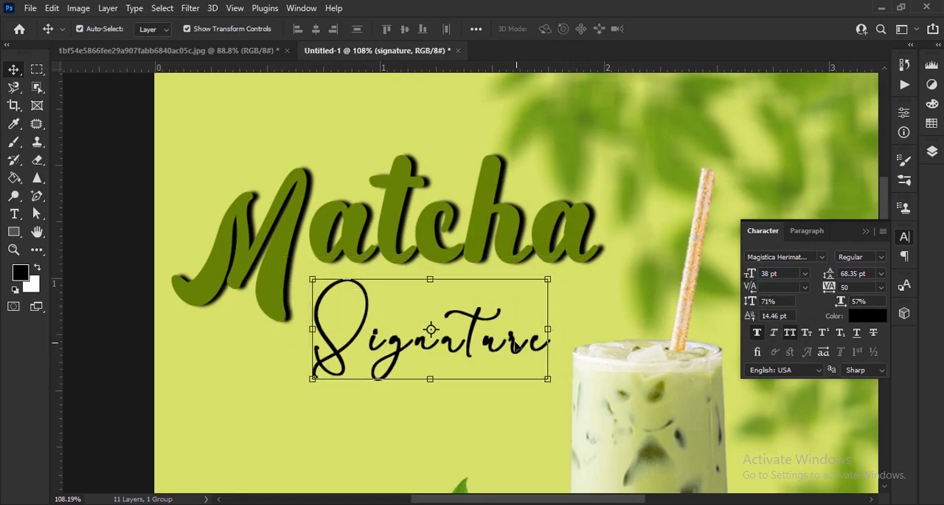
drag(520, 347, 522, 338)
Shift the Signature text under the Matcha headline and rotate it by about -4.59°.
scroll(517, 359, up, 3)
mouse_move(446, 307)
mouse_down()
mouse_move(412, 314)
mouse_move(388, 306)
mouse_up()
mouse_move(503, 386)
mouse_down()
mouse_move(527, 406)
mouse_move(542, 380)
mouse_up()
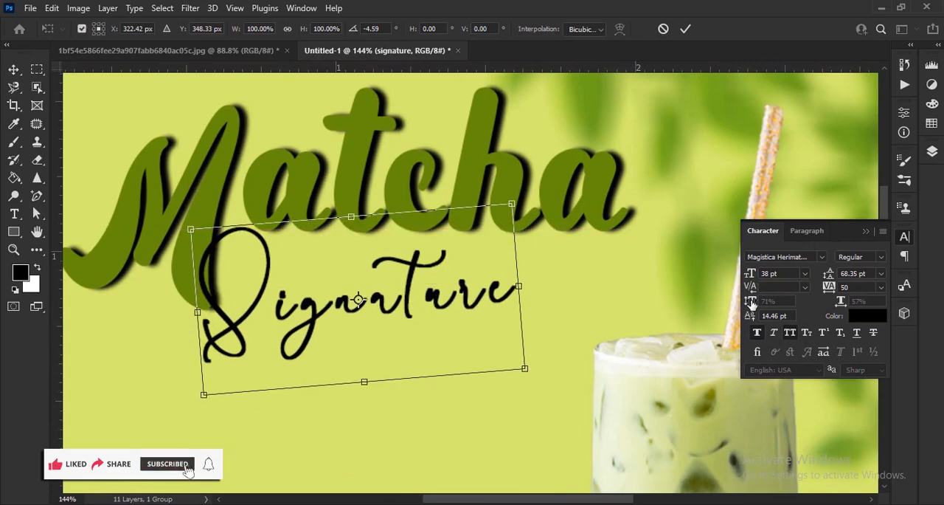
click(686, 29)
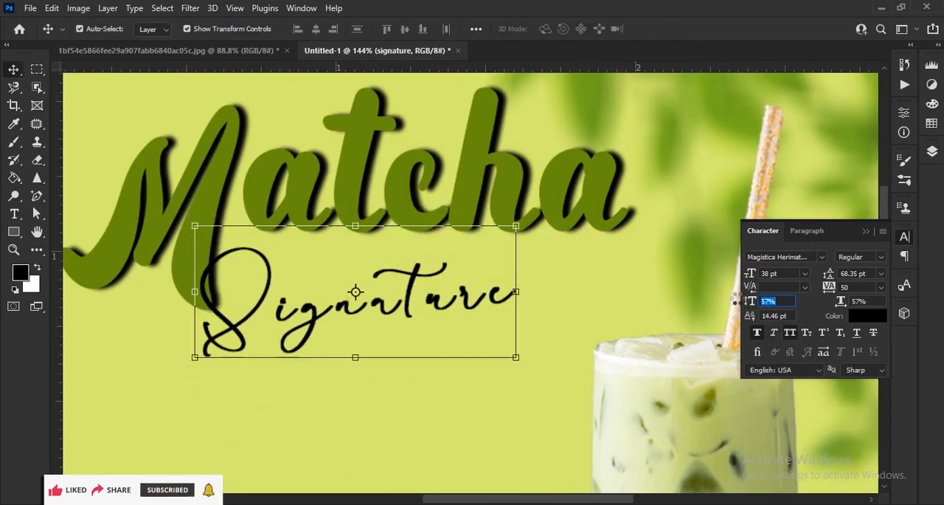
Set the Signature text to 57% vertical scale, -10 tracking and 40 pt, and tuck it under the headline.
drag(831, 288, 829, 288)
drag(412, 289, 392, 284)
drag(750, 274, 751, 274)
click(866, 232)
key(ctrl+0)
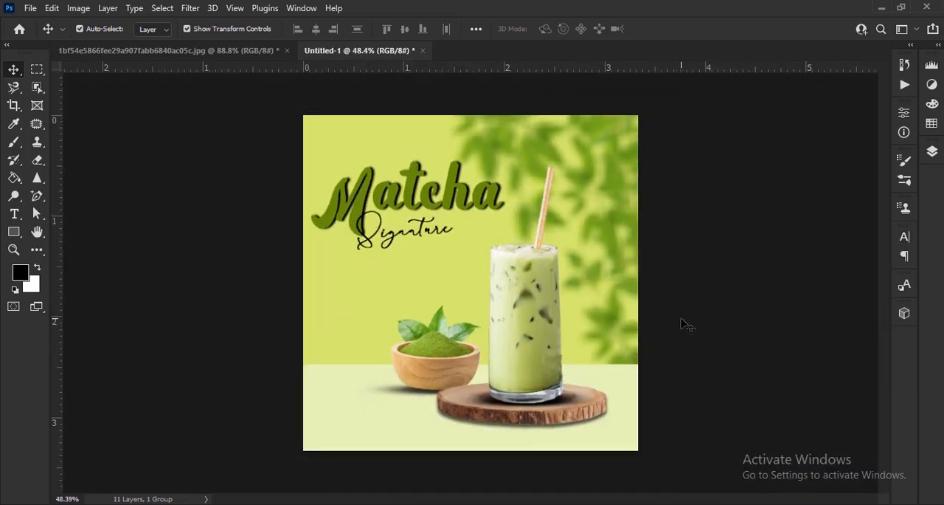
Add a text layer reading "ICED" on the green background between the Signature text and the matcha bowl.
scroll(354, 321, up, 5)
click(14, 213)
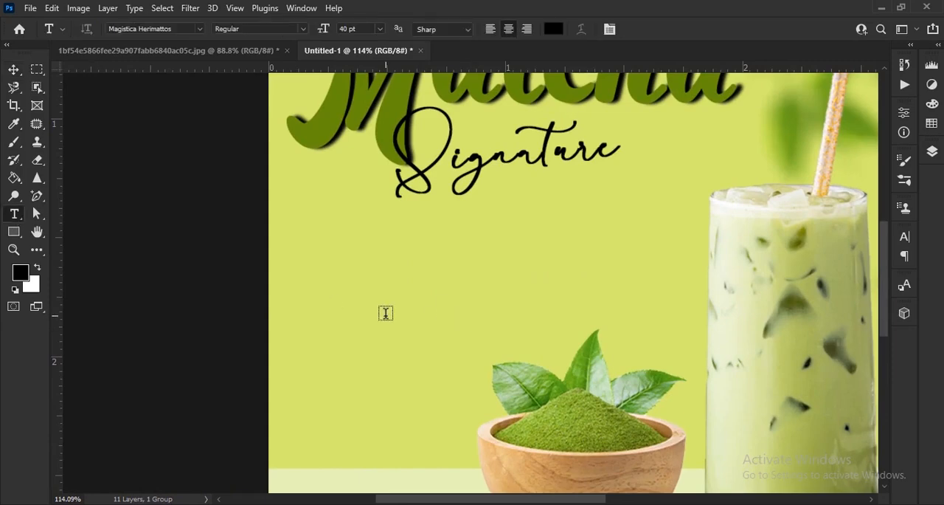
click(386, 308)
text(ICED)
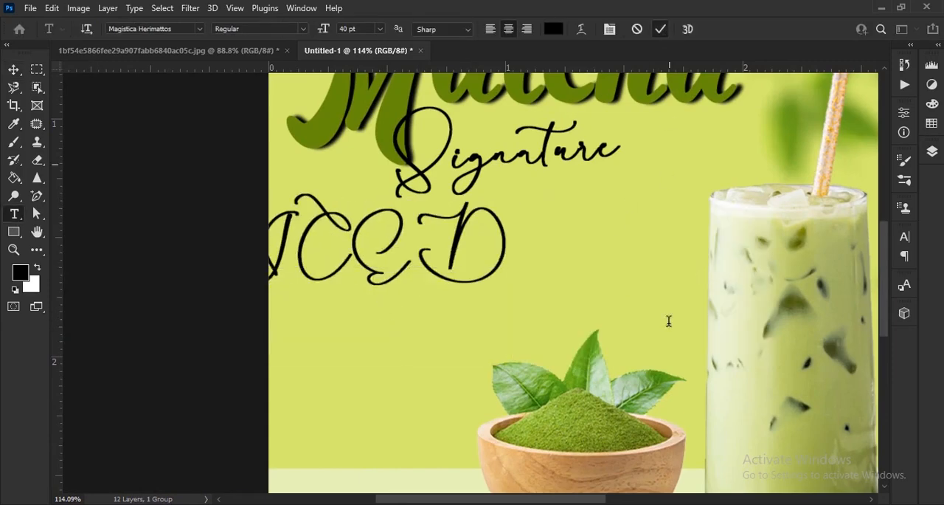
click(13, 69)
Change the ICED text's font to Franklin Gothic Demi, reduce it to 26 pt and reposition it near the poster's left edge.
click(905, 236)
click(822, 257)
click(708, 61)
drag(440, 262, 436, 297)
scroll(182, 307, right, 2)
scroll(310, 295, up, 4)
scroll(516, 332, left, 3)
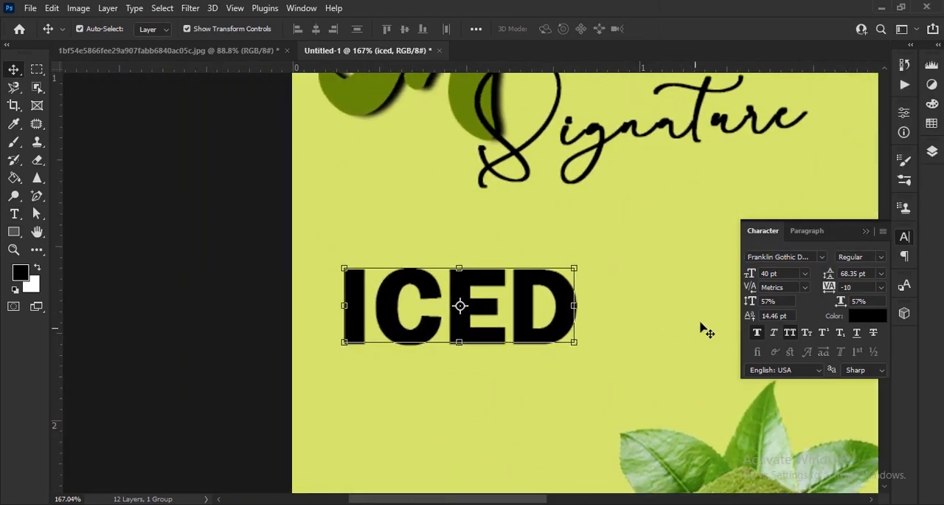
drag(750, 277, 740, 277)
drag(508, 338, 462, 352)
Place a copy of the ICED text directly below it, replace its wording with "MATCHA" and left-align it with ICED.
drag(357, 370, 497, 339)
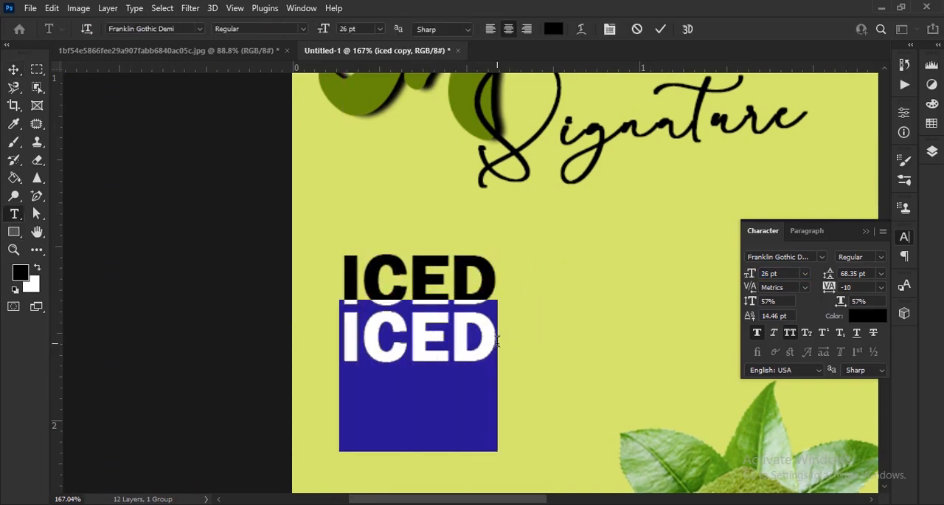
text(MATCHA)
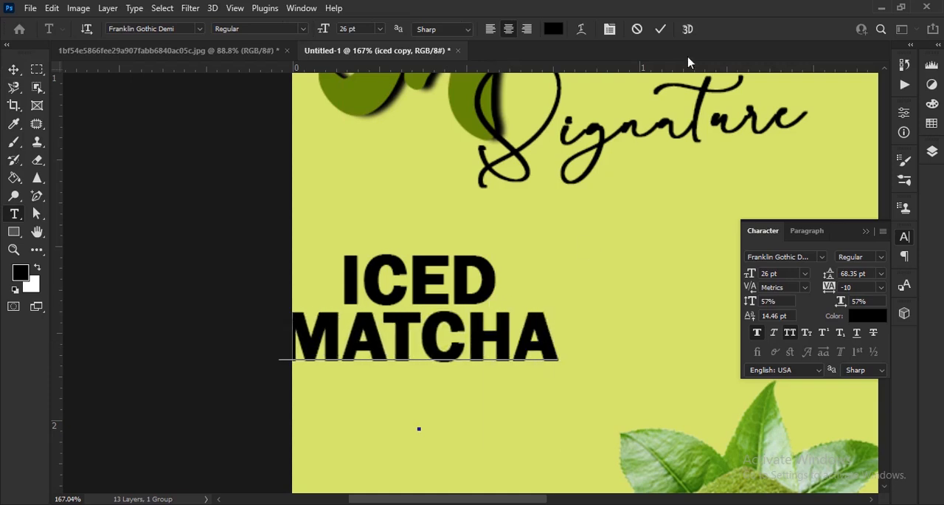
key(ctrl+Return)
key(v)
drag(458, 357, 512, 356)
click(866, 231)
key(ctrl+0)
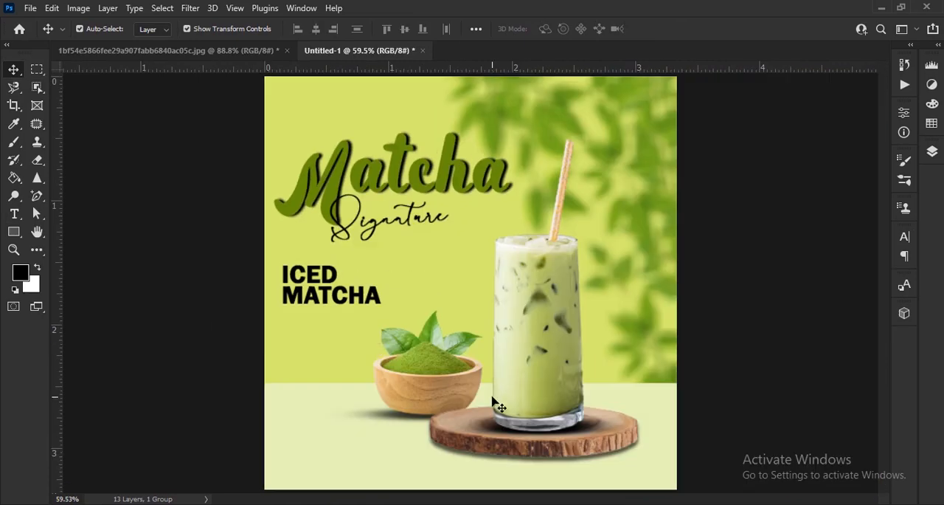
Turn off All Caps for the letters after the I so the text reads "Iced".
scroll(325, 295, up, 5)
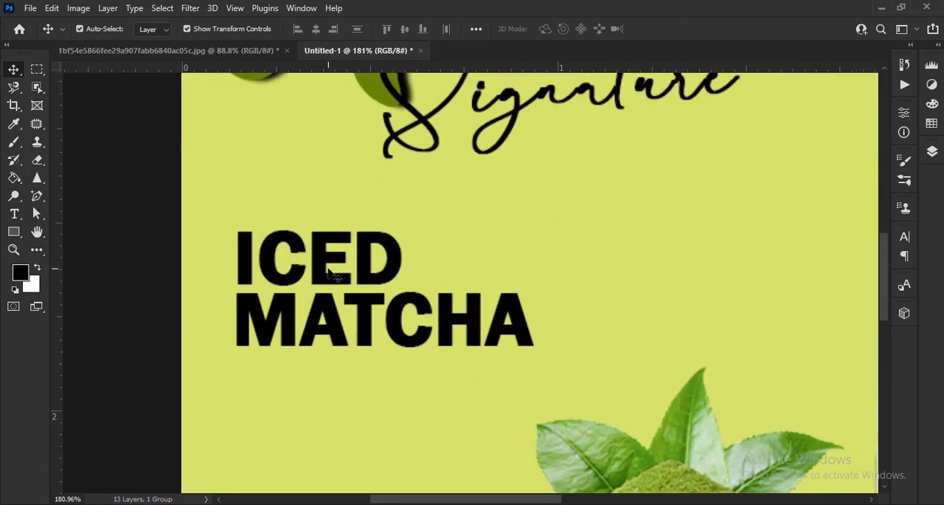
click(904, 236)
click(14, 213)
drag(258, 254, 414, 253)
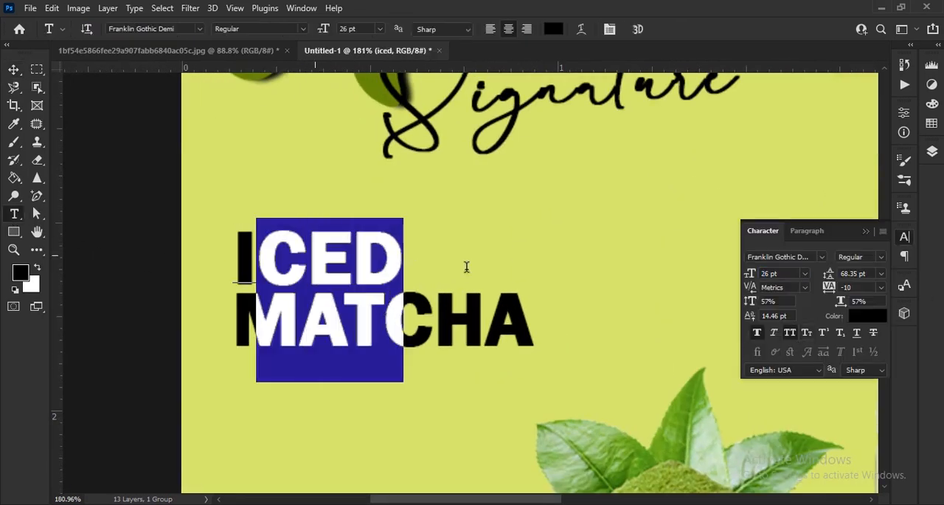
click(790, 333)
click(687, 281)
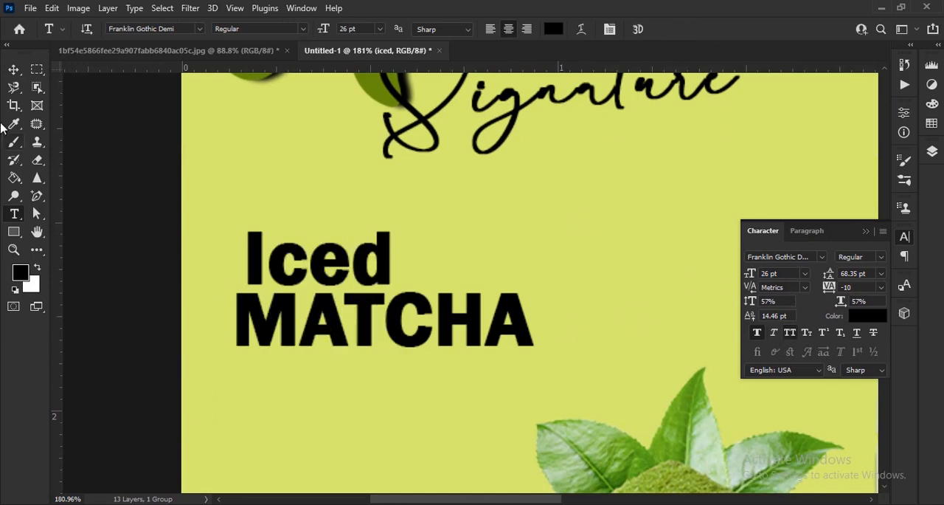
click(14, 68)
Turn off All Caps for the letters after the M in the lower MATCHA text and left-align it under Iced.
click(14, 213)
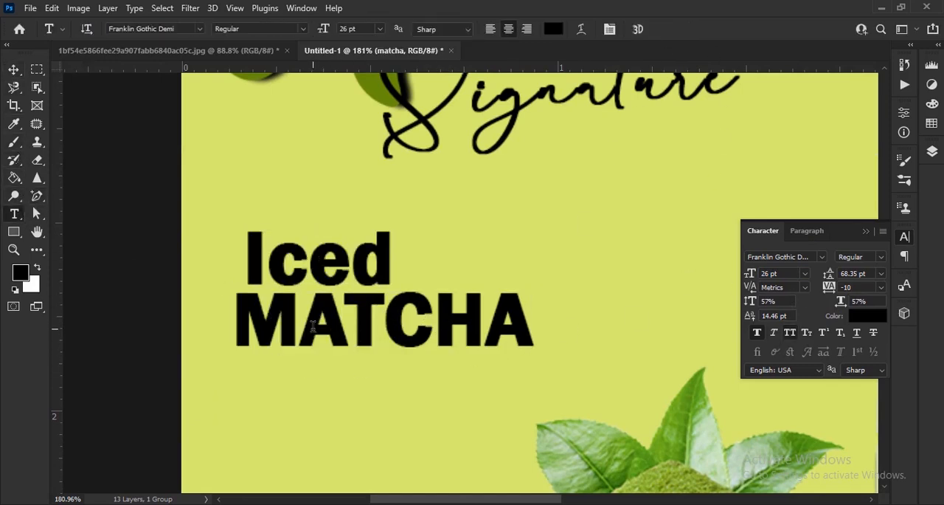
drag(301, 317, 545, 330)
click(659, 30)
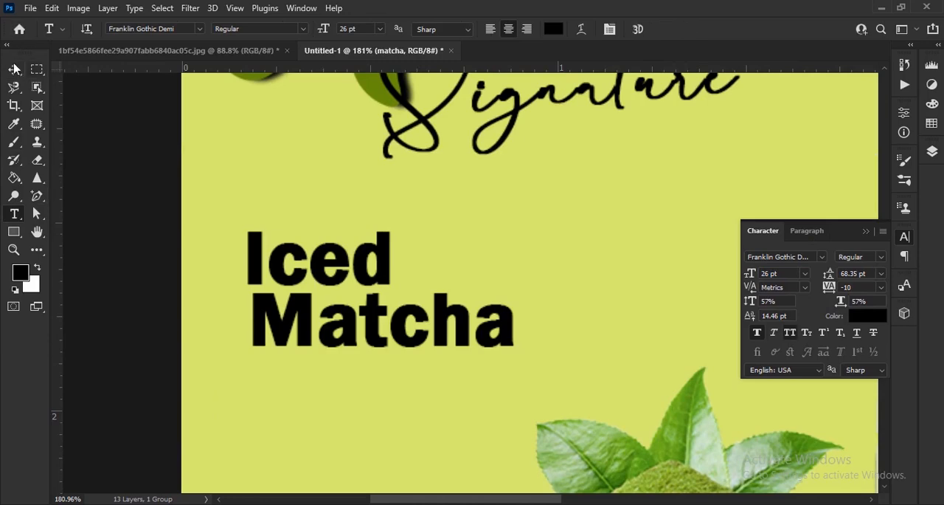
click(13, 70)
mouse_move(465, 329)
mouse_down()
mouse_move(455, 324)
mouse_move(460, 334)
mouse_up()
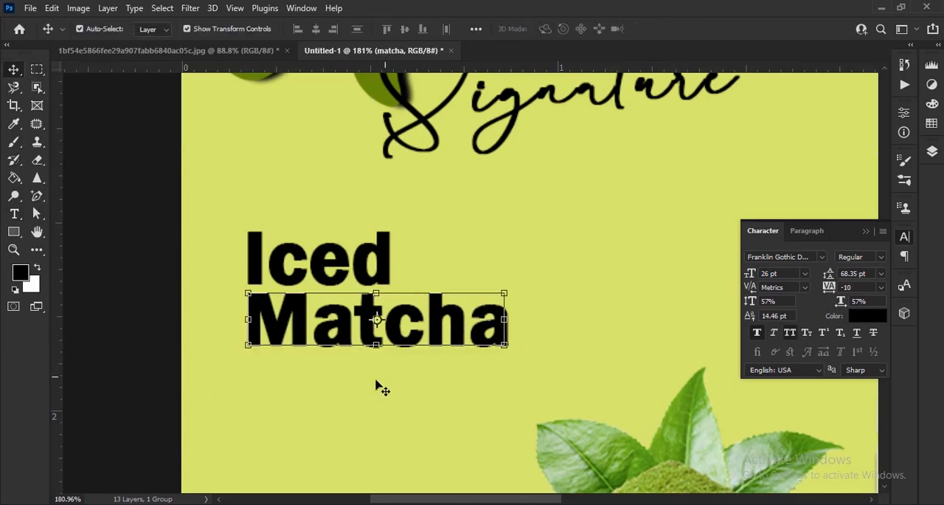
Choose the Ellipse tool and set its fill color to bright red.
key(ctrl+0)
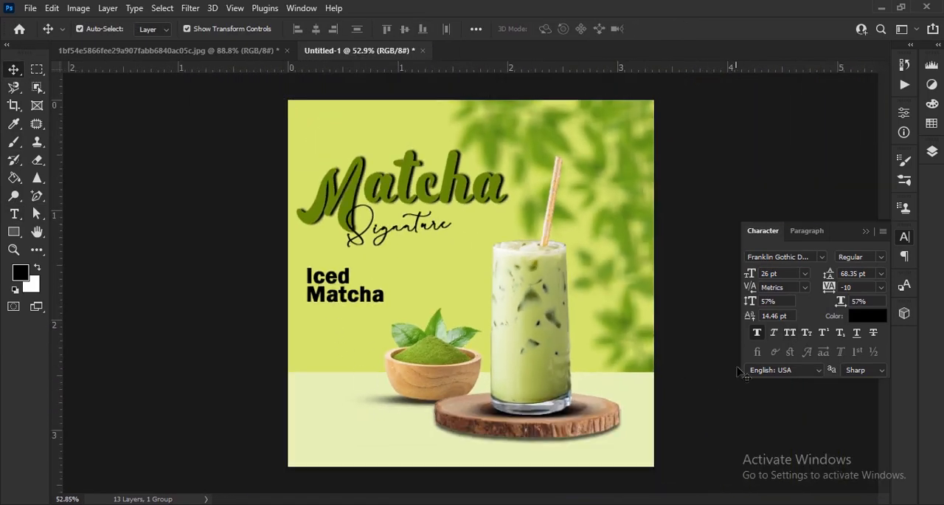
click(866, 231)
scroll(576, 371, up, 5)
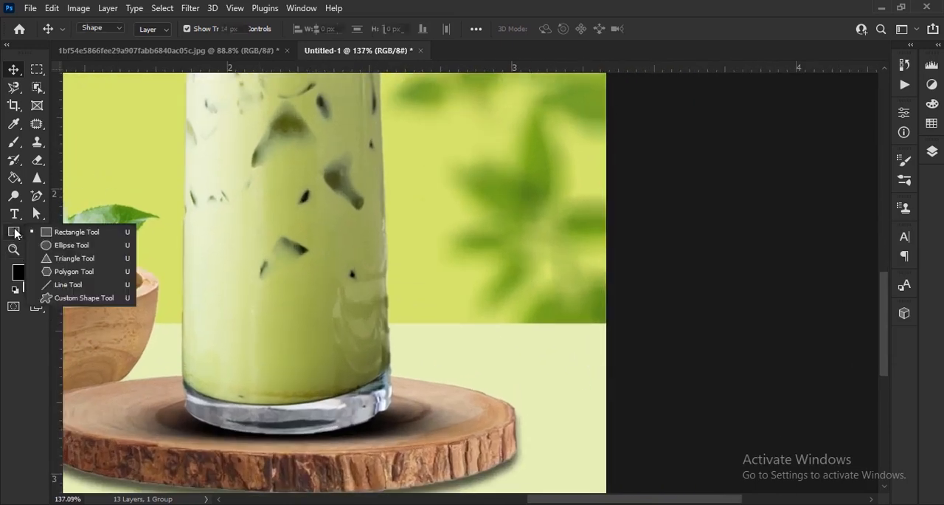
click(14, 233)
click(154, 29)
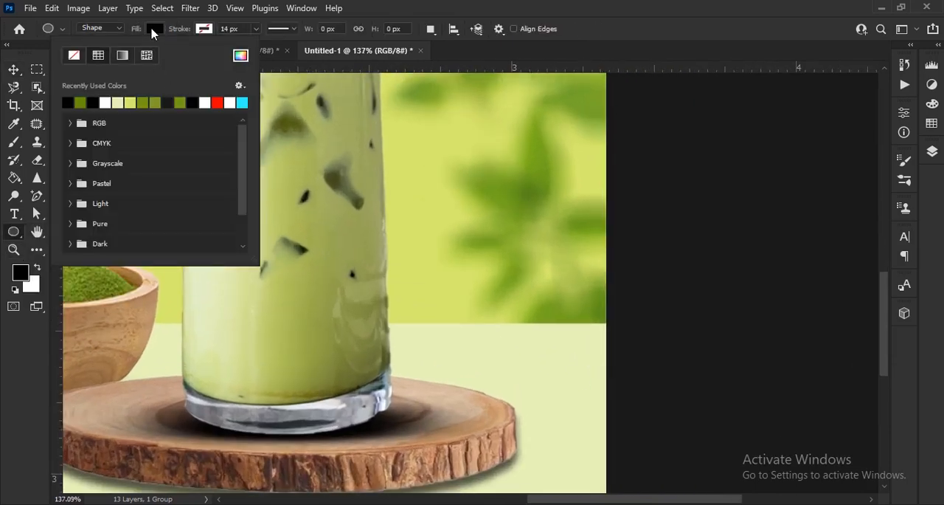
click(241, 59)
drag(685, 105, 601, 113)
drag(520, 159, 553, 158)
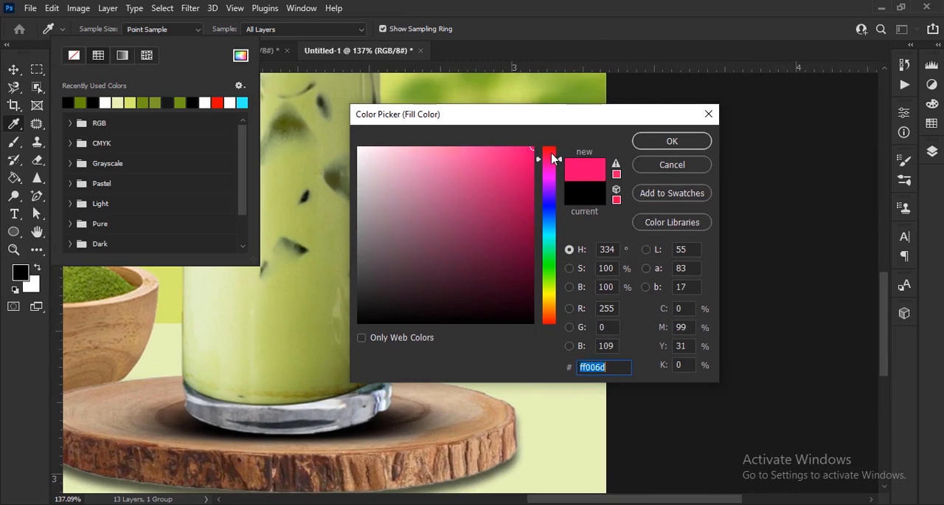
click(672, 141)
click(524, 269)
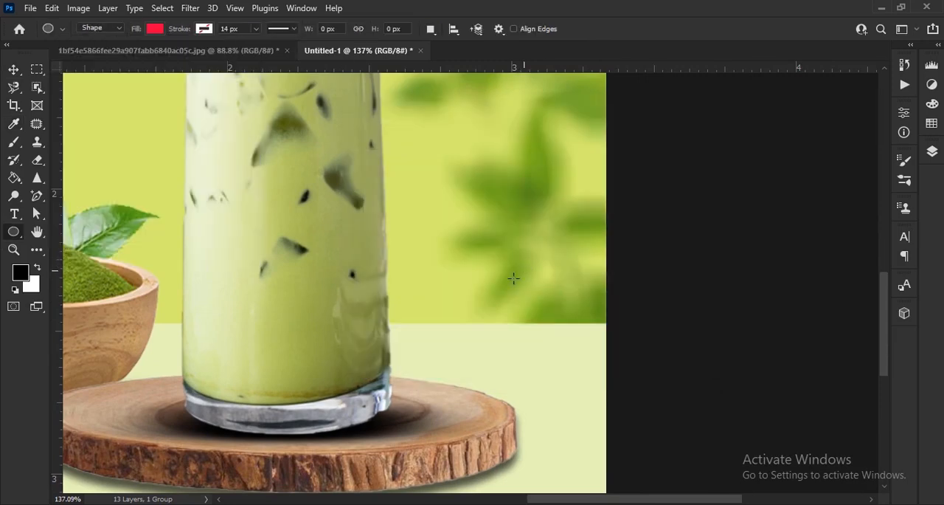
Draw a circle about 168 px across over the glass's lower right side and move it slightly up along the glass.
drag(371, 282, 529, 386)
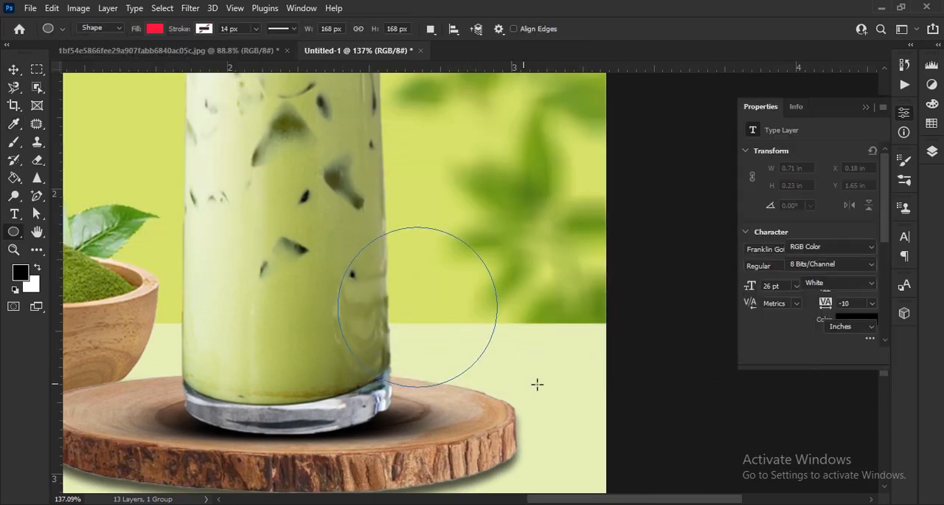
click(865, 108)
click(14, 70)
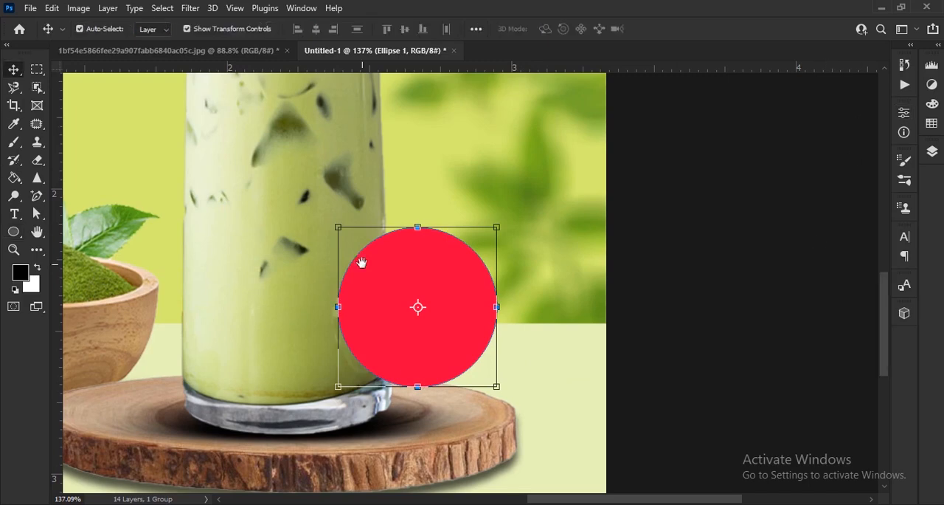
drag(361, 261, 399, 370)
drag(493, 452, 503, 334)
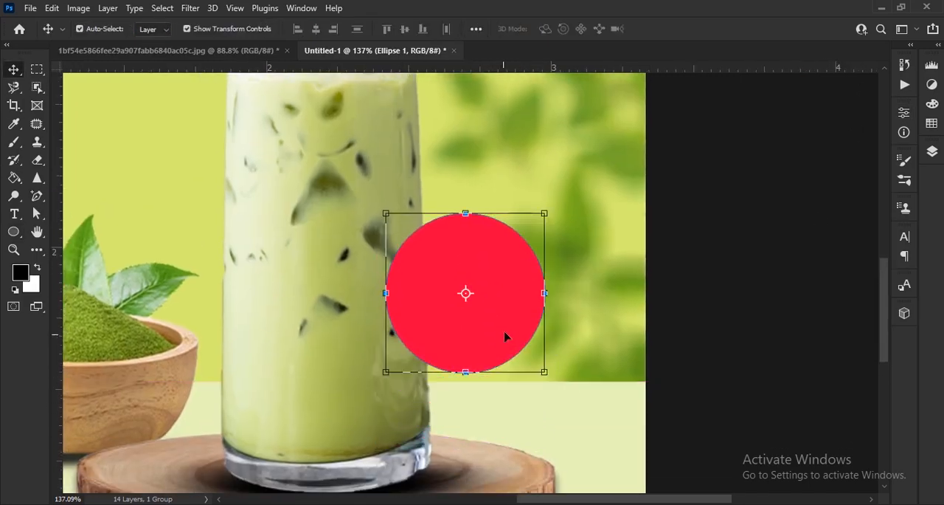
scroll(554, 289, right, 5)
Add a Bevel & Emboss effect to the red circle with 73% highlight opacity and 31% shadow opacity.
click(932, 152)
click(802, 445)
click(849, 312)
click(413, 132)
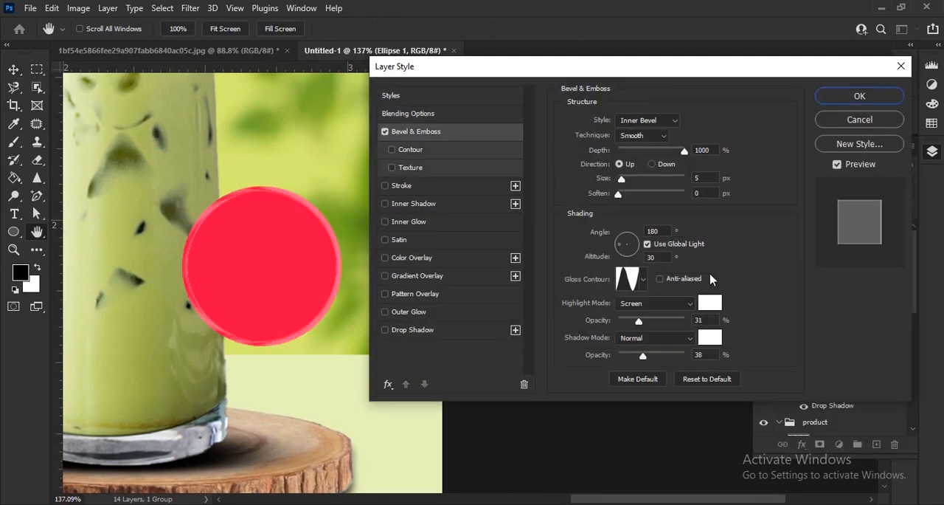
drag(646, 355, 641, 359)
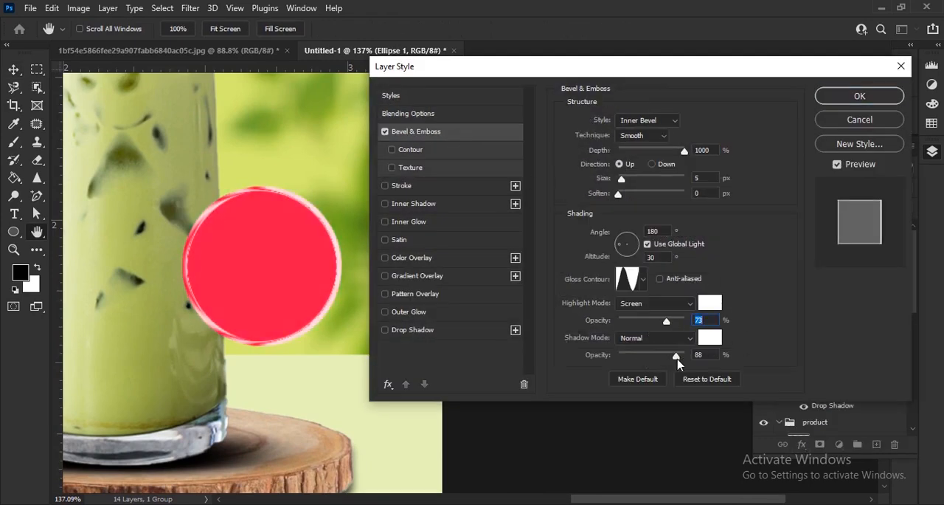
click(644, 280)
click(603, 336)
click(586, 336)
click(642, 281)
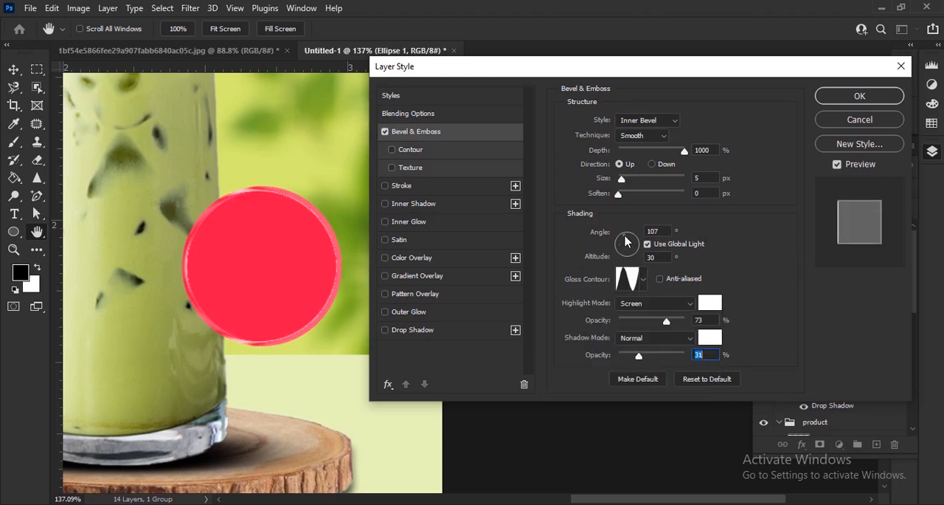
Set the bevel's angle to -174°, altitude 37°, soften 3 px, highlight opacity 92% and shadow opacity 0%, reduce its depth, and apply the style.
click(625, 241)
drag(618, 196, 623, 199)
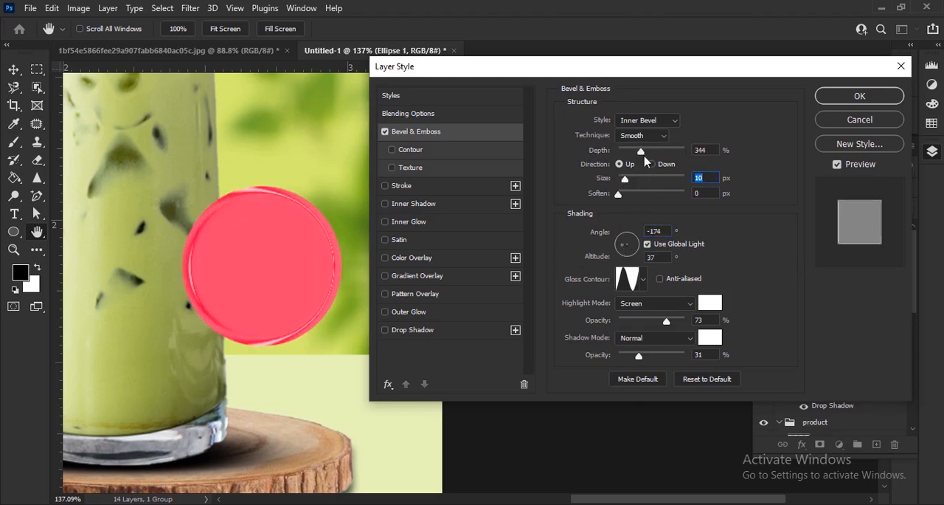
drag(629, 196, 638, 201)
drag(629, 354, 618, 354)
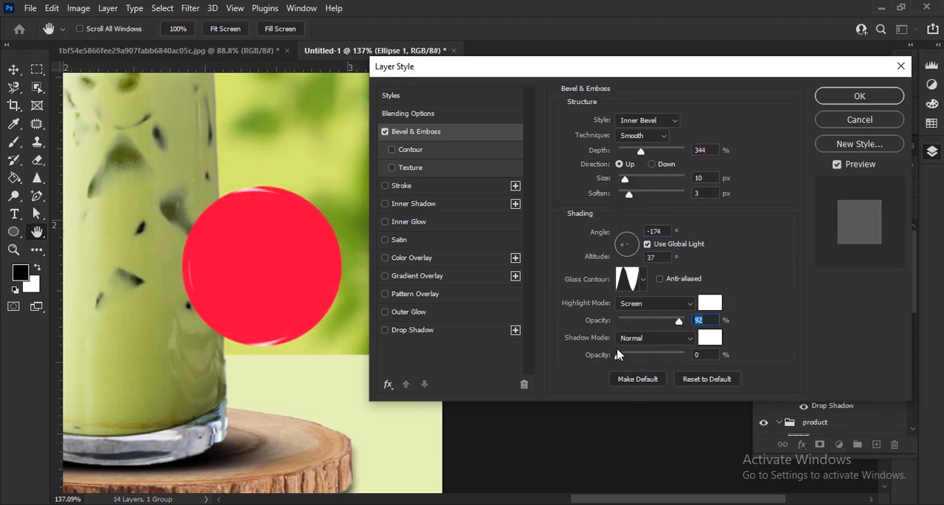
drag(627, 182, 626, 181)
mouse_move(642, 152)
mouse_down()
mouse_move(670, 153)
mouse_move(633, 152)
mouse_up()
key(Return)
Deselect the red circle, choose the Type tool and set its text color to white.
scroll(233, 291, up, 4)
drag(233, 291, 385, 345)
click(737, 357)
click(14, 213)
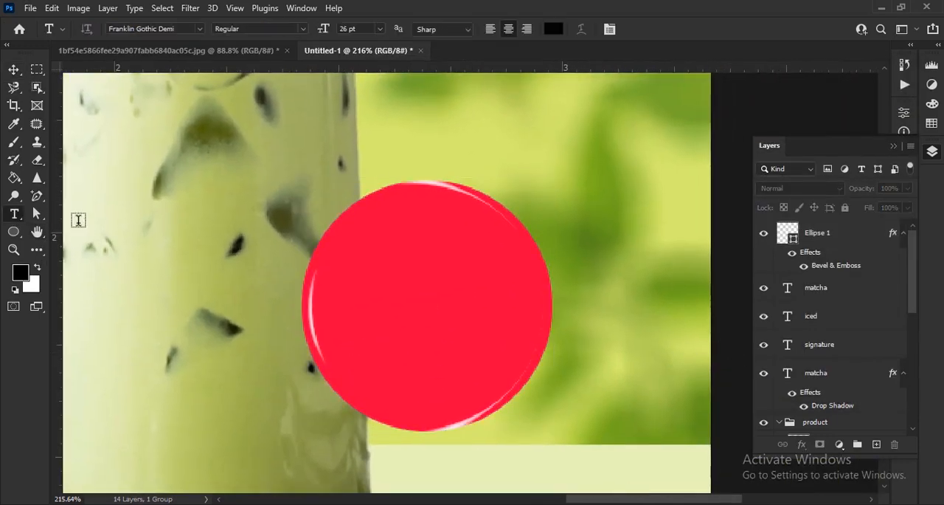
click(553, 29)
drag(384, 172, 302, 84)
click(672, 142)
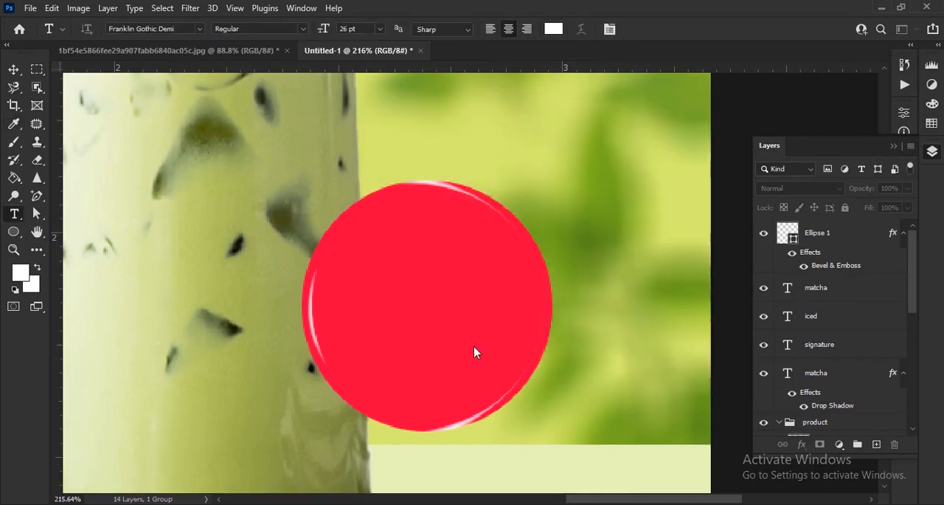
Add the price text "$ 4.00" over the red circle.
click(373, 325)
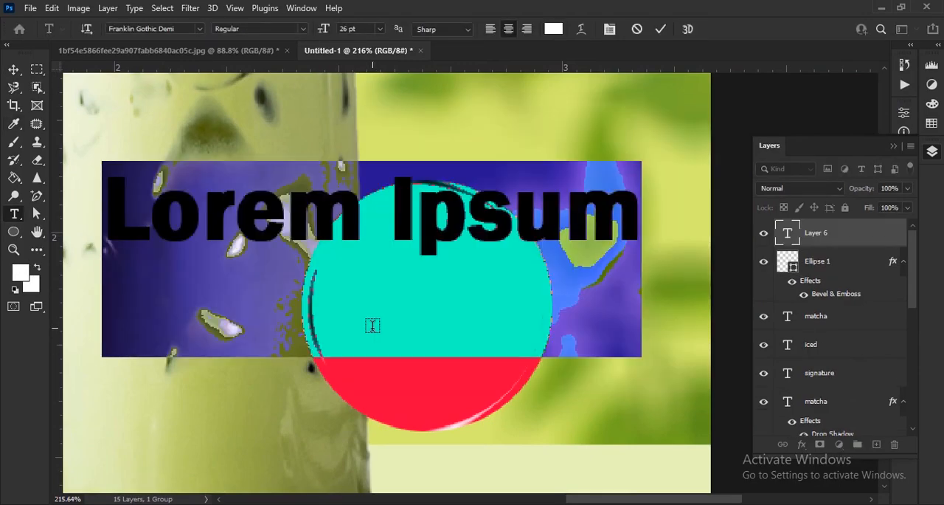
text($)
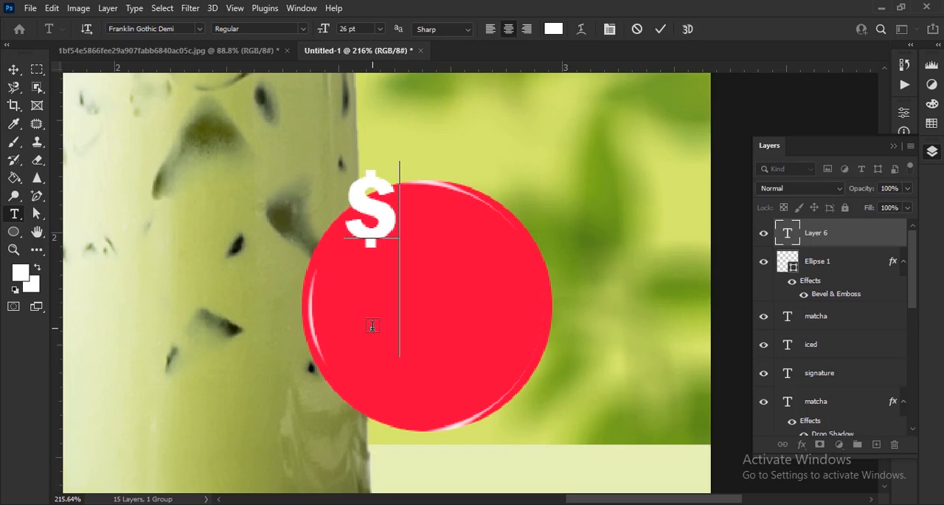
text( 4)
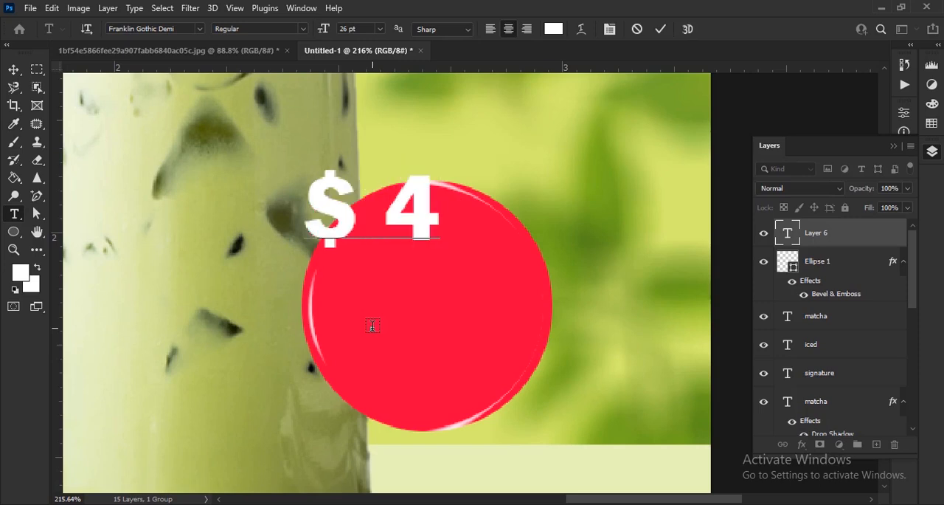
text(.00)
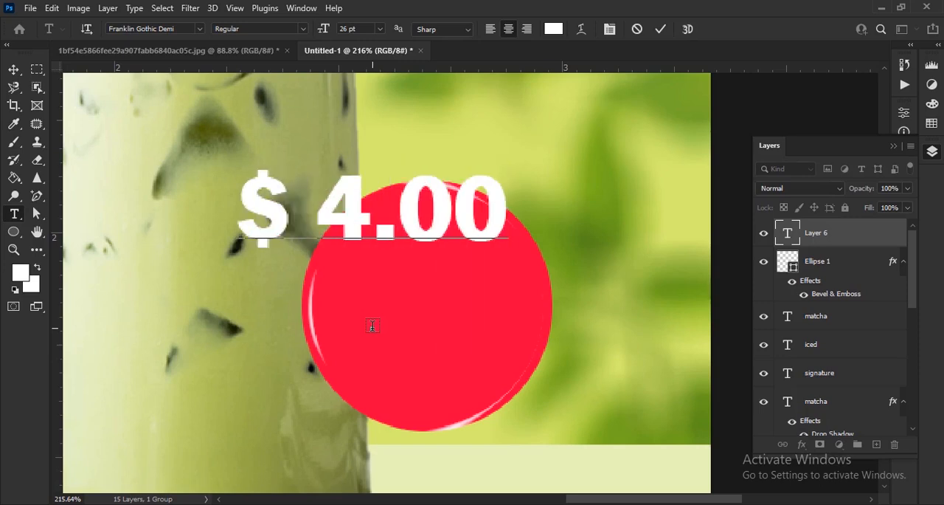
click(660, 31)
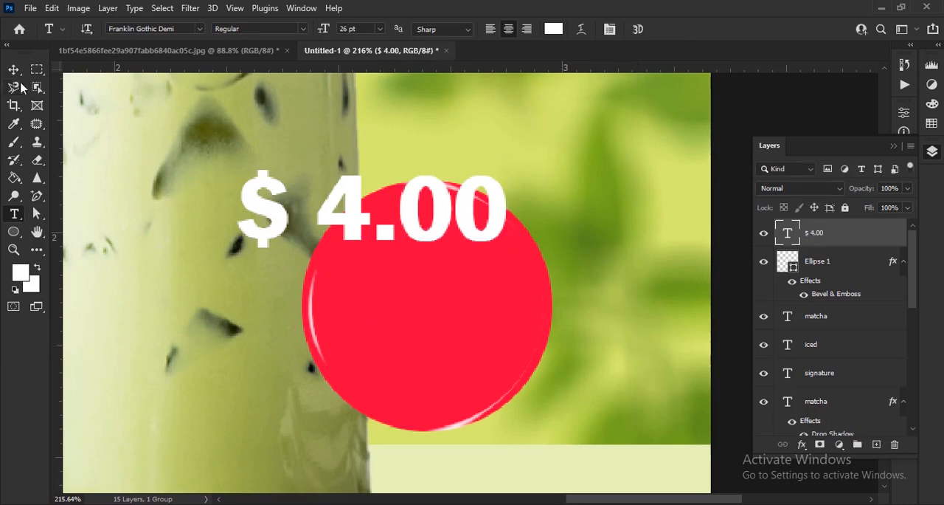
Place the price text across the red circle without its space so it reads "$4.00", and open its character settings.
click(15, 70)
drag(449, 212, 512, 312)
click(895, 146)
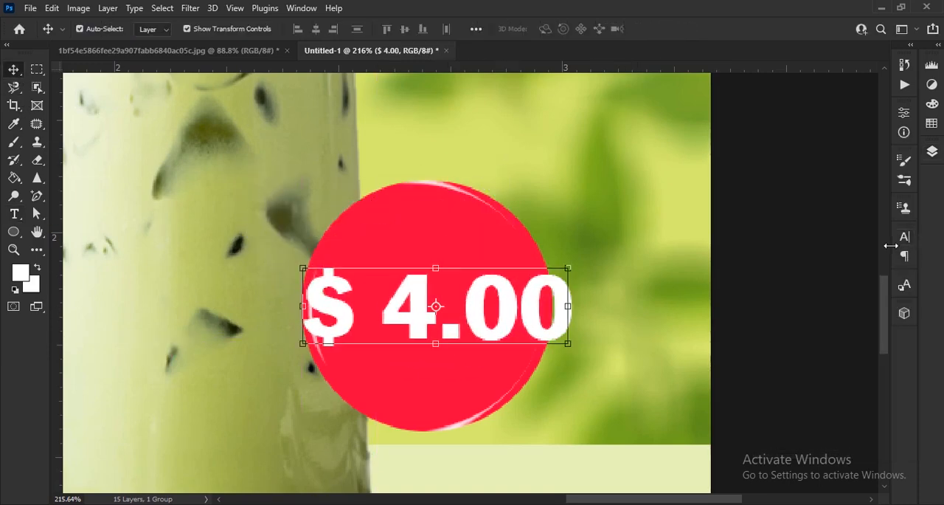
double_click(379, 310)
key(BackSpace)
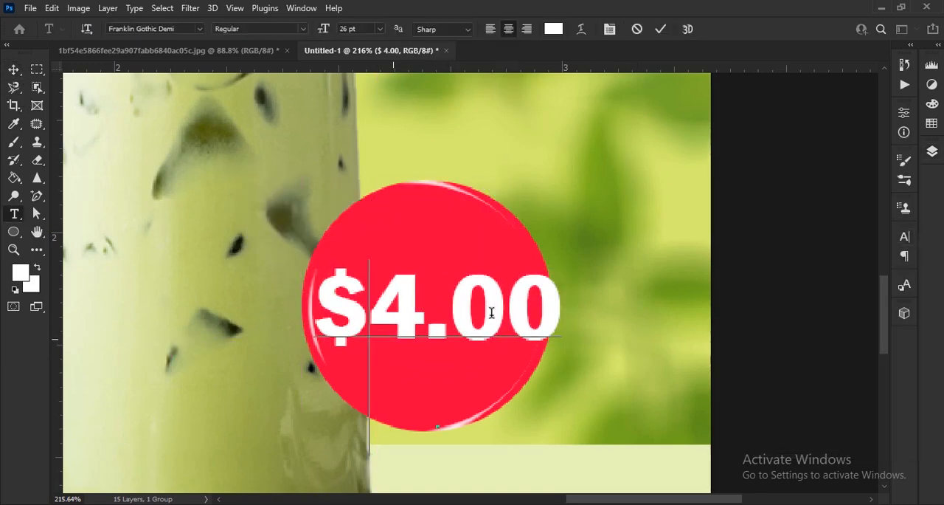
click(659, 30)
click(905, 236)
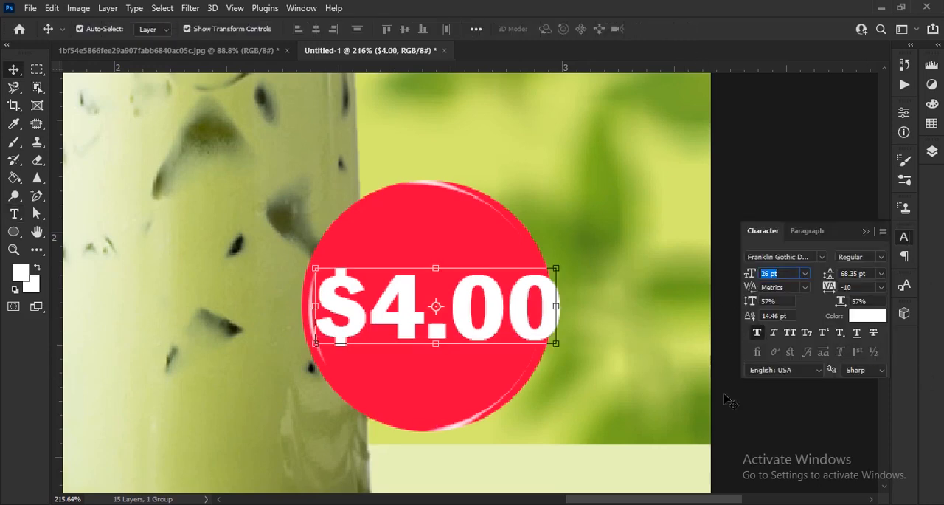
click(471, 214)
key(BackSpace)
key(Return)
click(470, 212)
click(840, 446)
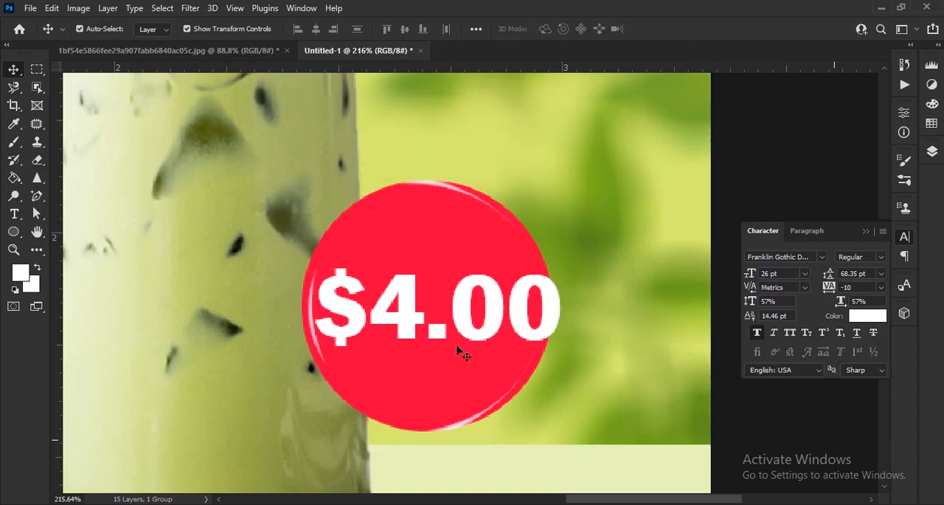
Reduce the "00" after the decimal point in the price to 15 pt.
key(t)
drag(451, 316, 744, 329)
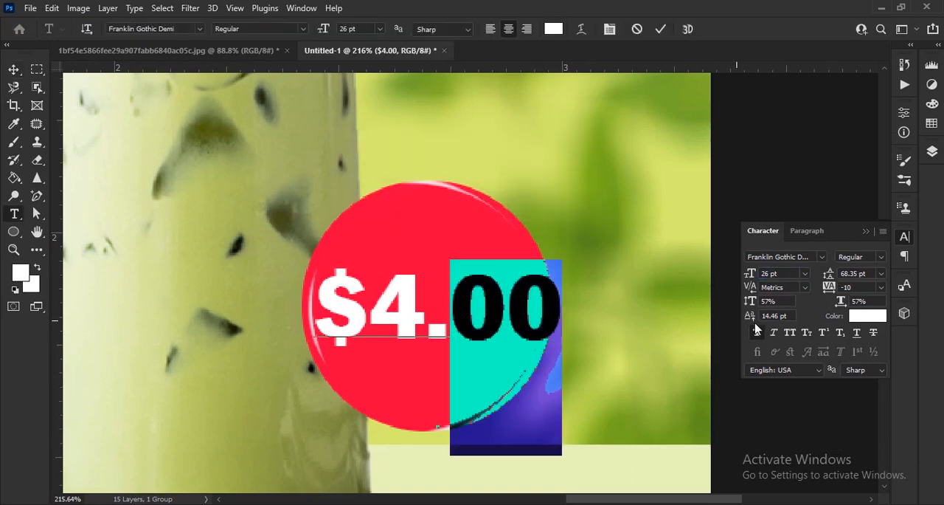
drag(751, 282, 732, 282)
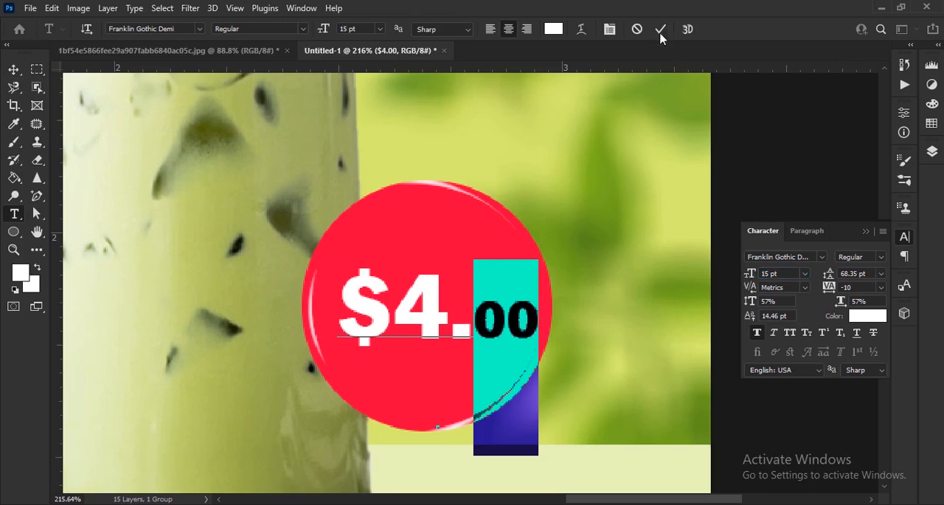
click(660, 29)
Center the $4.00 price within the red circle and slightly increase its vertical scale.
key(v)
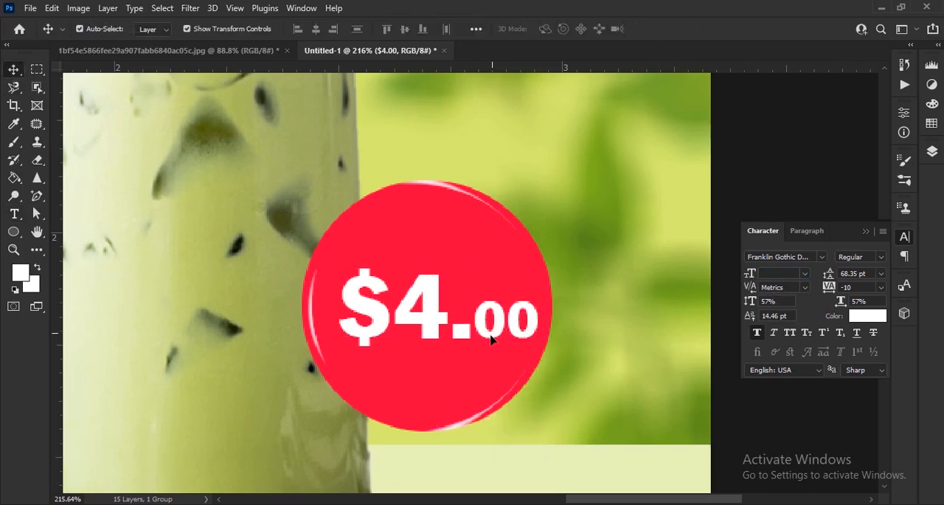
drag(490, 337, 480, 337)
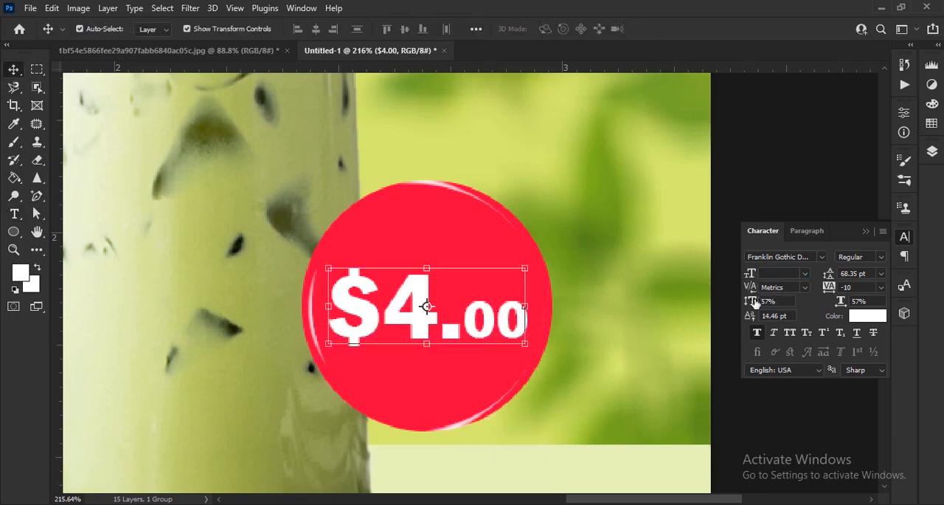
drag(754, 303, 760, 303)
click(866, 232)
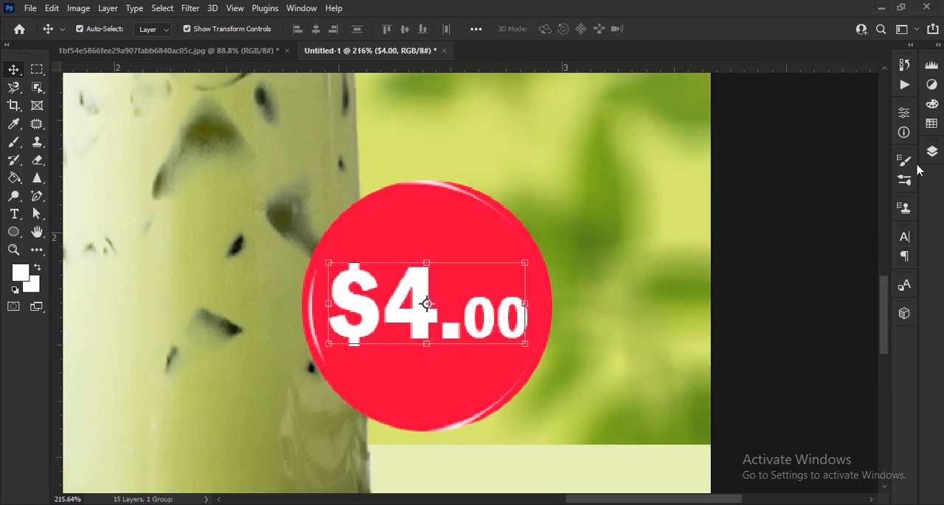
click(932, 152)
click(734, 263)
Choose the Rectangle tool and set its fill to the olive green #709213.
scroll(735, 265, down, 7)
scroll(438, 386, up, 3)
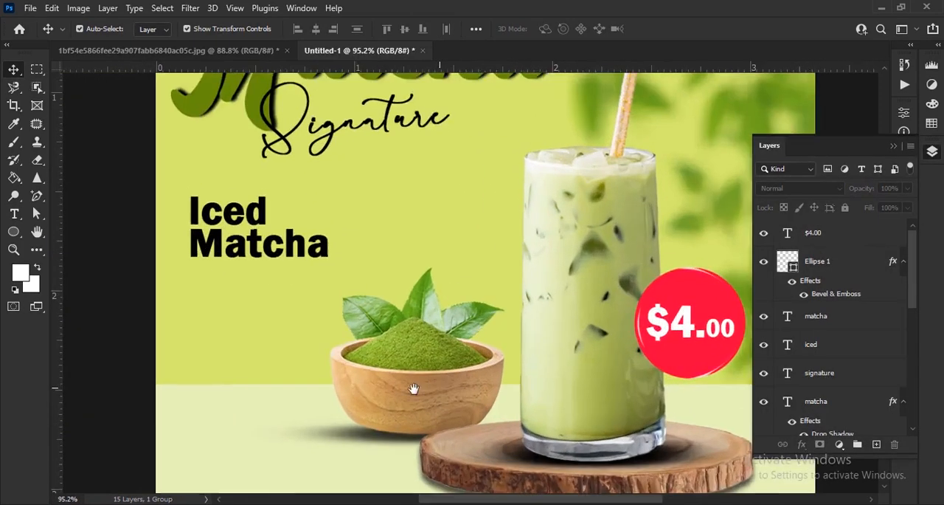
drag(439, 387, 546, 332)
scroll(454, 301, up, 4)
click(13, 232)
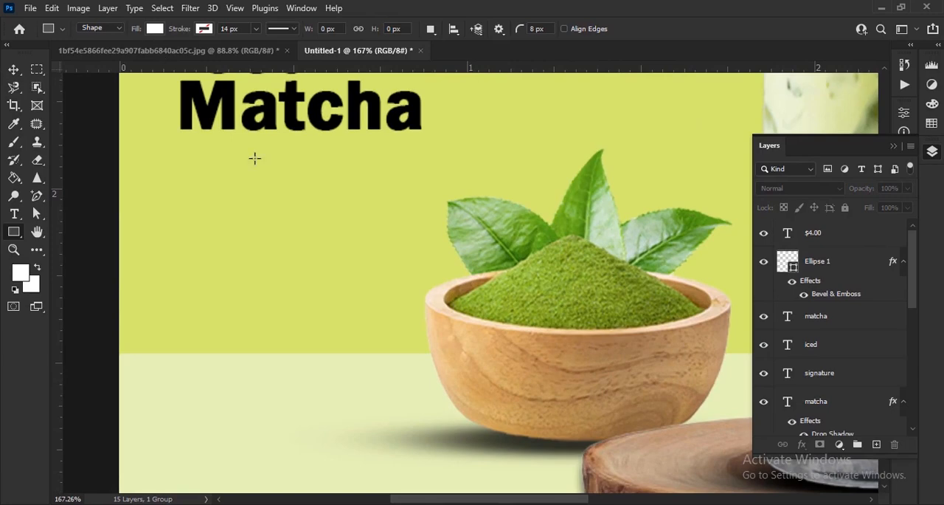
scroll(223, 275, right, 2)
scroll(162, 272, up, 2)
click(155, 28)
click(240, 55)
click(728, 270)
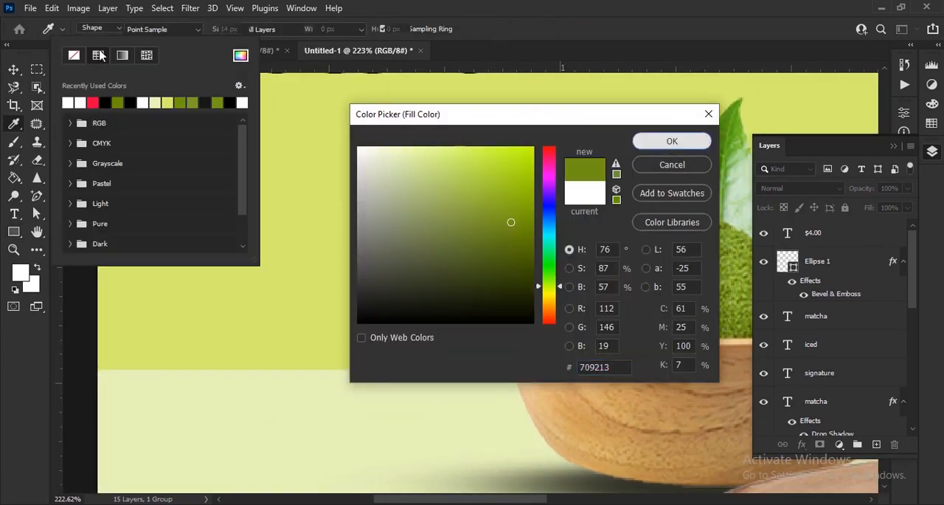
click(672, 141)
Draw a wide rounded rectangle below the Iced Matcha text beside the bowl, round its corners further and nudge it slightly down.
drag(137, 282, 440, 354)
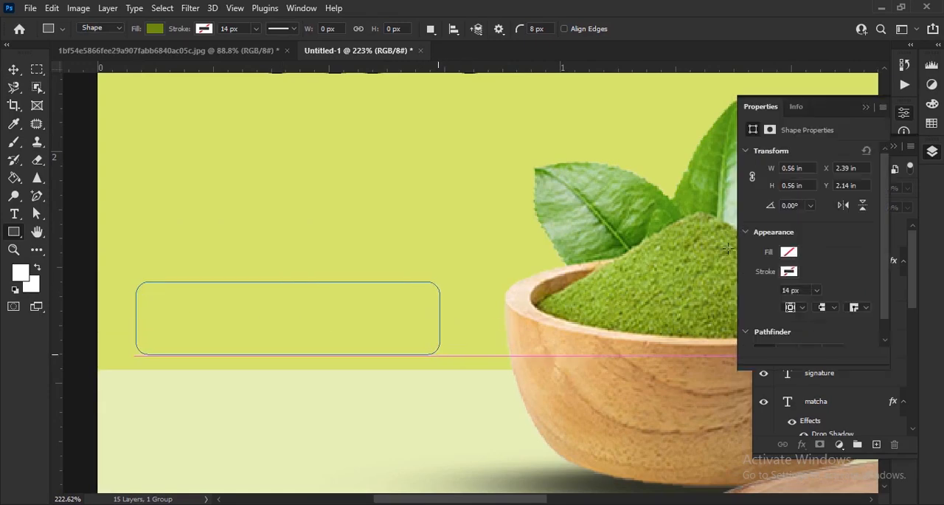
click(13, 68)
scroll(393, 345, up, 2)
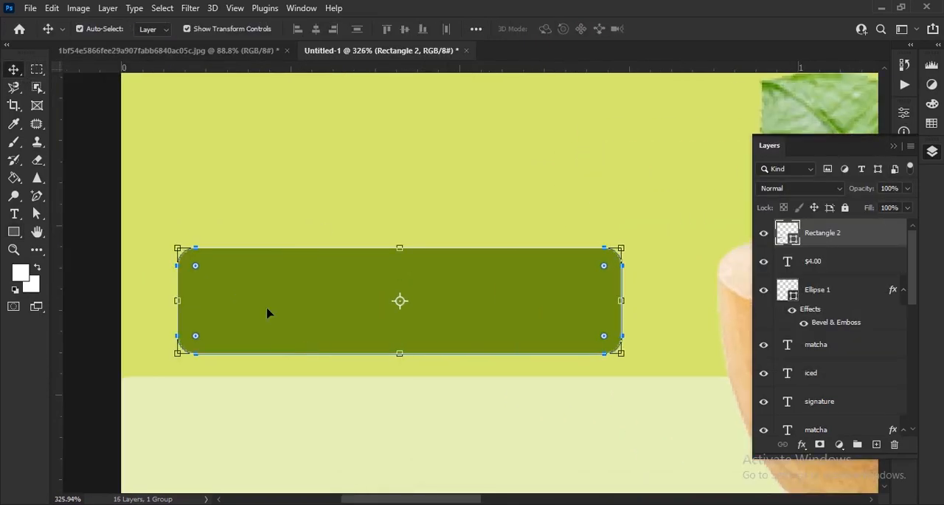
drag(195, 266, 216, 272)
click(91, 337)
drag(565, 321, 564, 327)
click(223, 411)
Add the white text "order now" at 15 pt and move it onto the green rounded rectangle.
key(t)
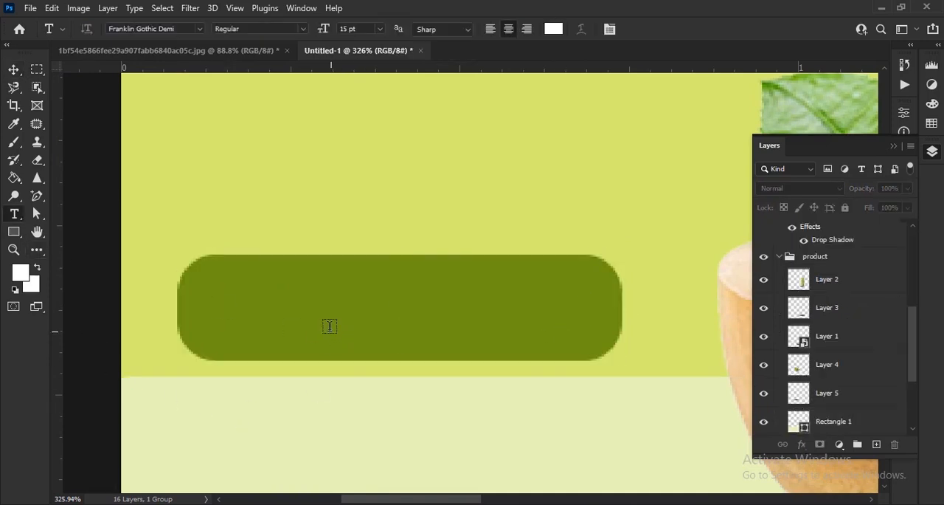
click(314, 318)
text(order)
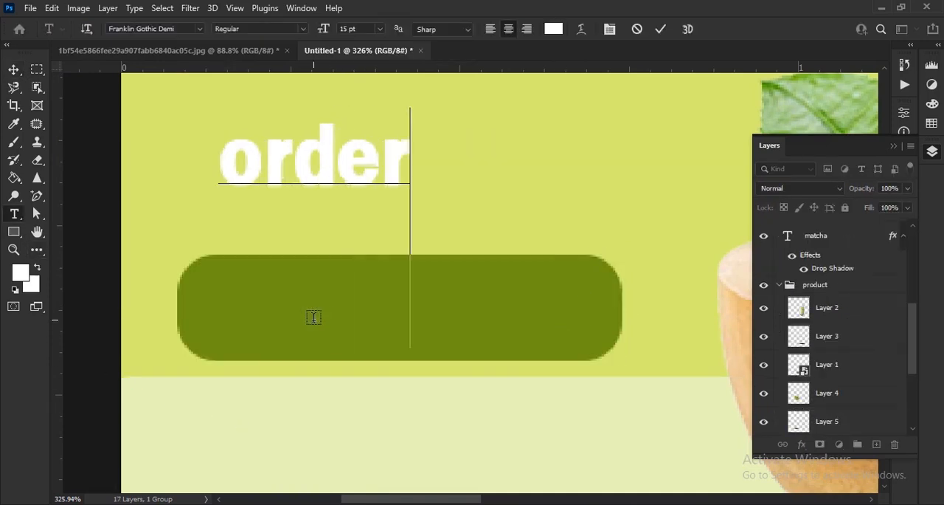
text( now)
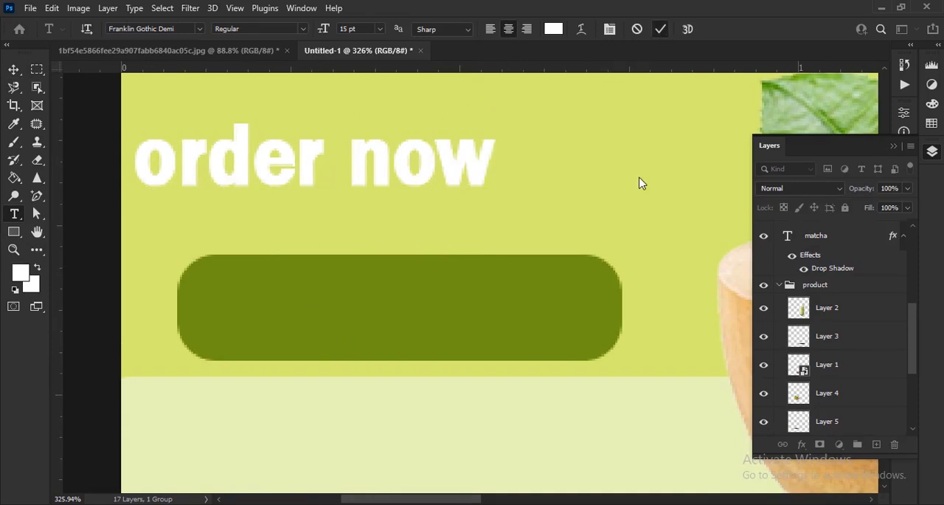
click(660, 29)
key(v)
drag(376, 173, 473, 312)
Format the order now text in all caps at 13 pt and center it within the green label.
click(896, 146)
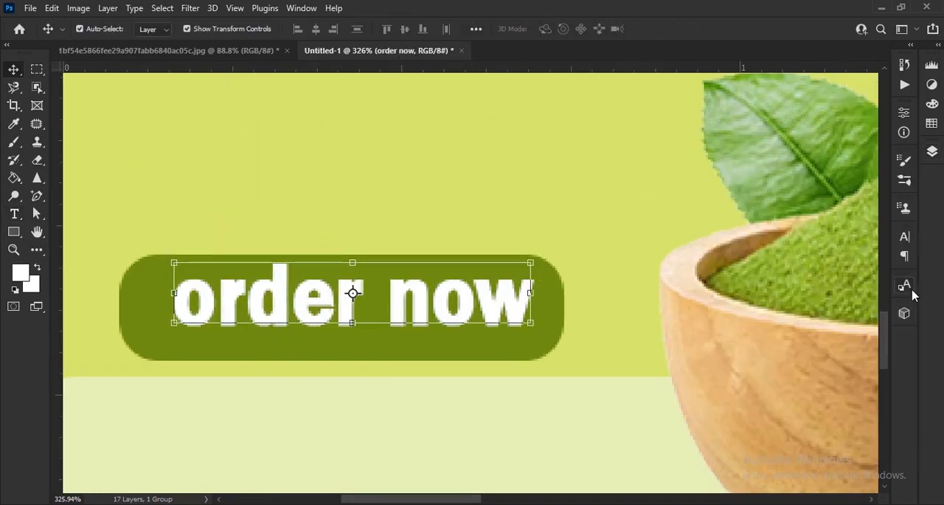
click(904, 236)
click(790, 335)
drag(753, 301, 750, 276)
drag(537, 314, 527, 319)
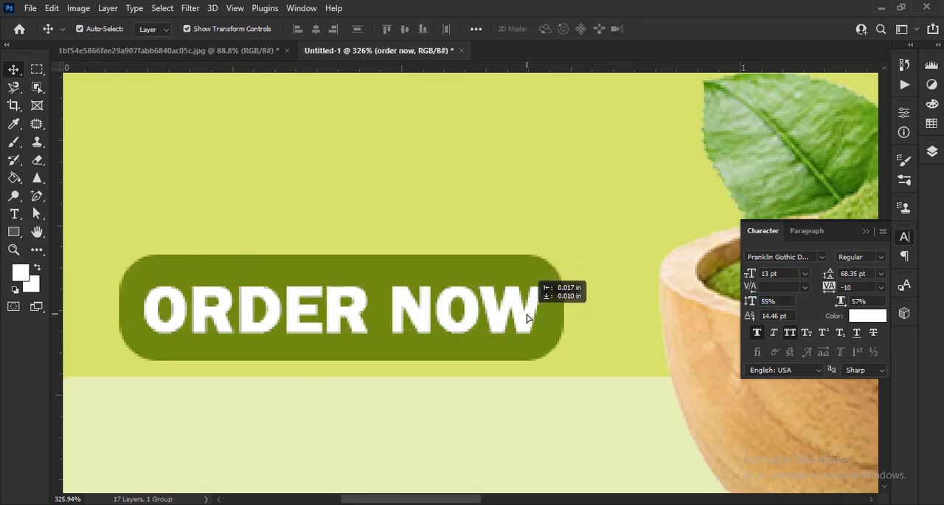
Draw a small olive green circle in the poster's lower-left area and duplicate it into a horizontal row of four.
scroll(527, 319, down, 6)
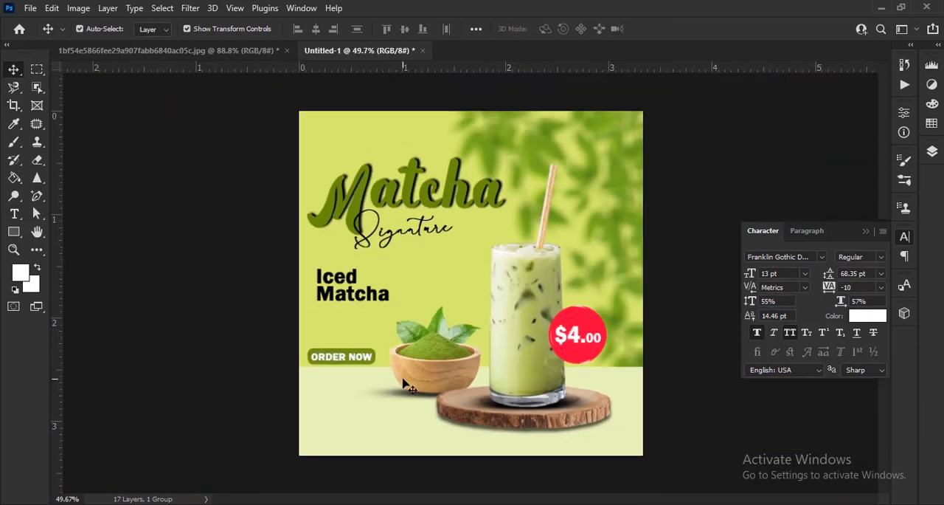
scroll(404, 379, down, 1)
scroll(404, 379, up, 5)
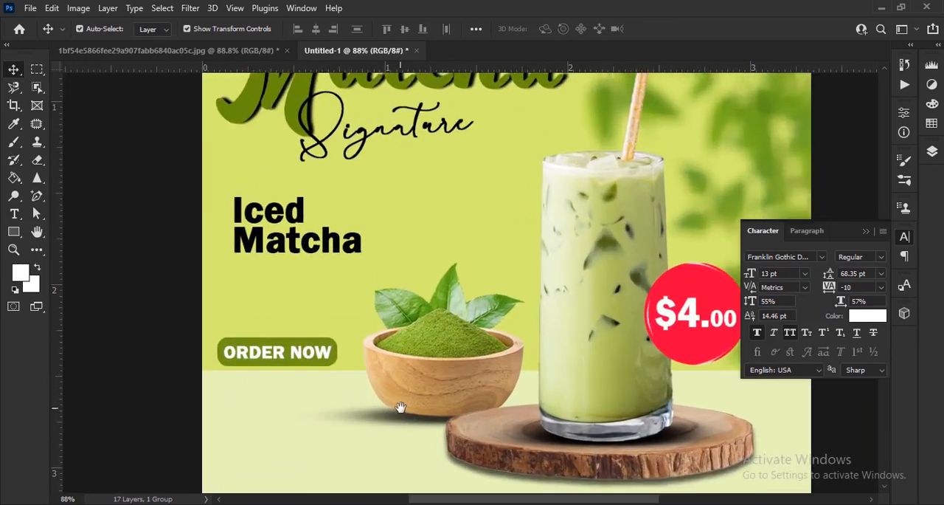
scroll(360, 388, up, 3)
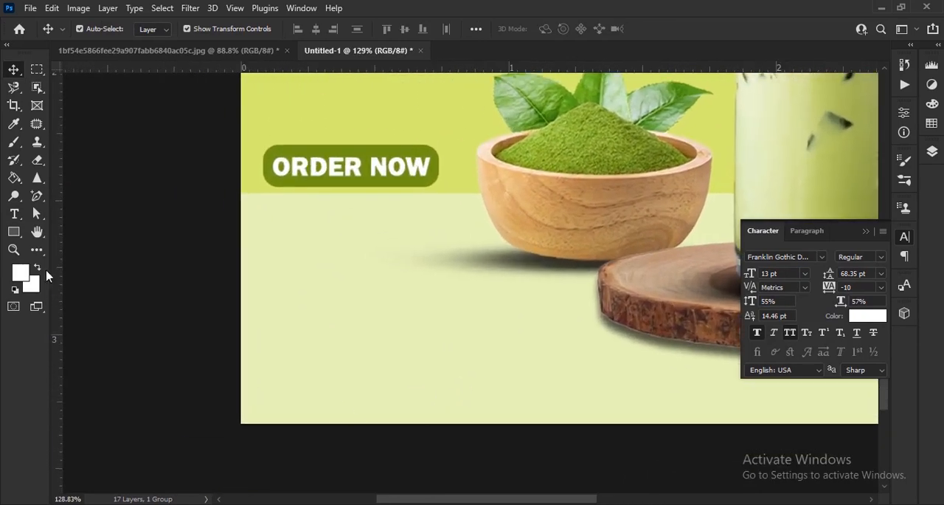
right_click(18, 241)
click(61, 251)
scroll(307, 381, up, 4)
drag(238, 262, 457, 358)
key(v)
drag(306, 323, 294, 296)
drag(293, 295, 522, 300)
drag(514, 311, 640, 310)
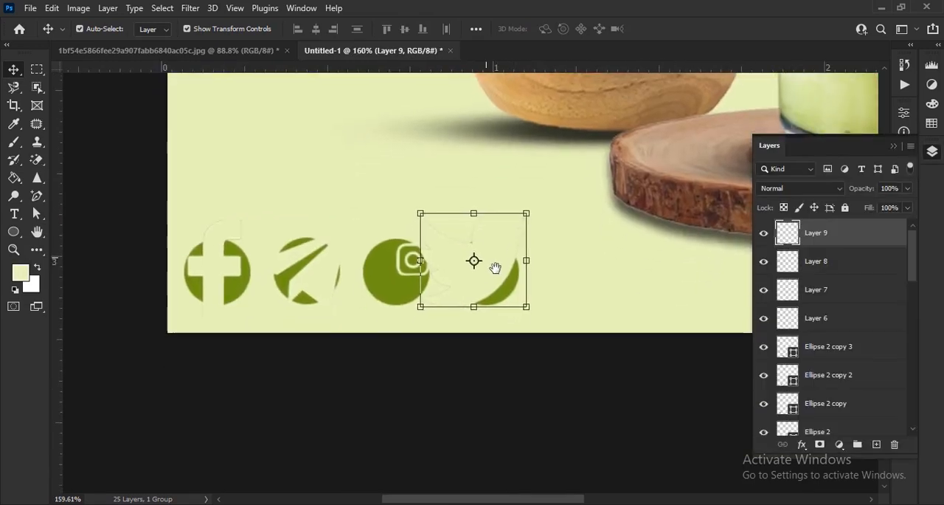
Scale the Twitter and Instagram icons to fit and center them on the fourth and third circles.
scroll(392, 253, up, 2)
drag(391, 253, 507, 266)
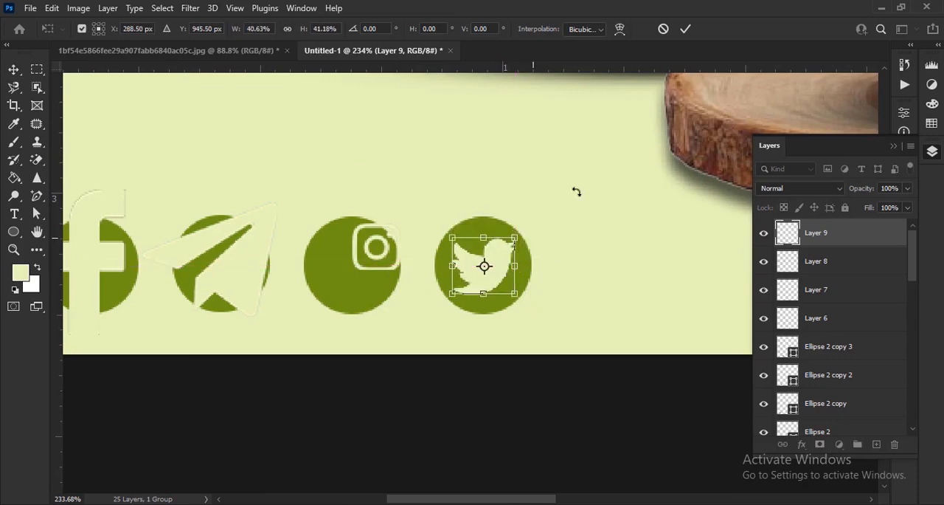
click(686, 29)
drag(386, 249, 560, 272)
key(ctrl+t)
key(Left)
key(Return)
Shrink the Telegram and Facebook icons and center them on the second and first circles.
click(394, 280)
drag(424, 259, 386, 261)
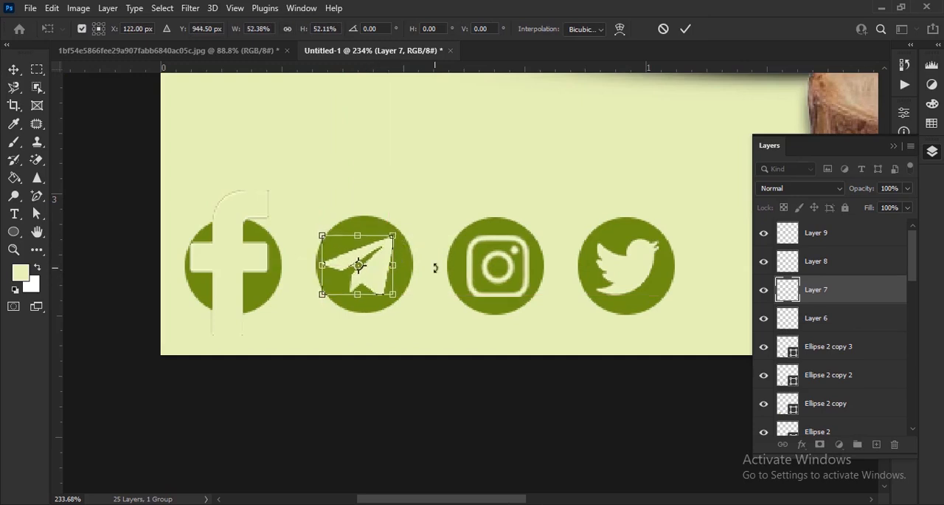
key(Return)
click(361, 332)
drag(226, 310, 364, 280)
drag(361, 265, 365, 317)
click(685, 28)
Merge the four icons and their circles into one layer, then scale the row down near the poster's lower-left corner.
scroll(337, 369, down, 2)
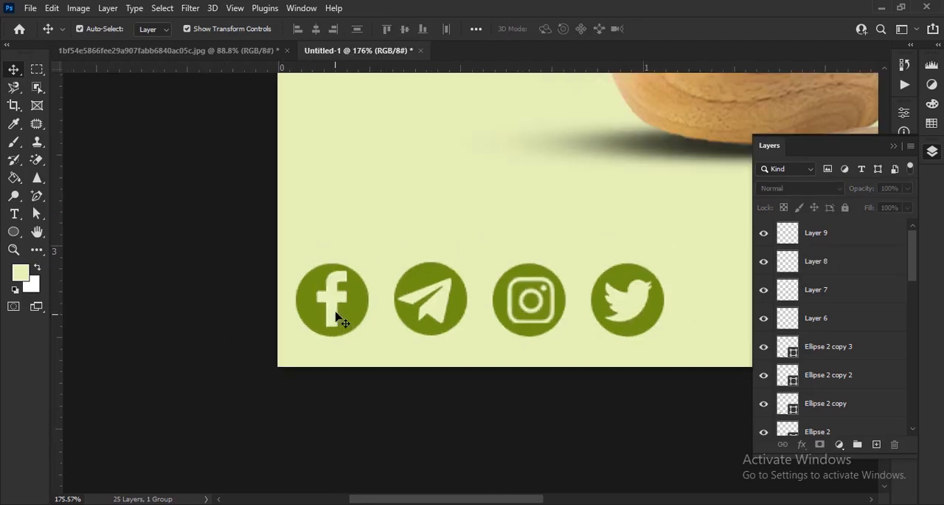
click(849, 234)
shift+click(852, 428)
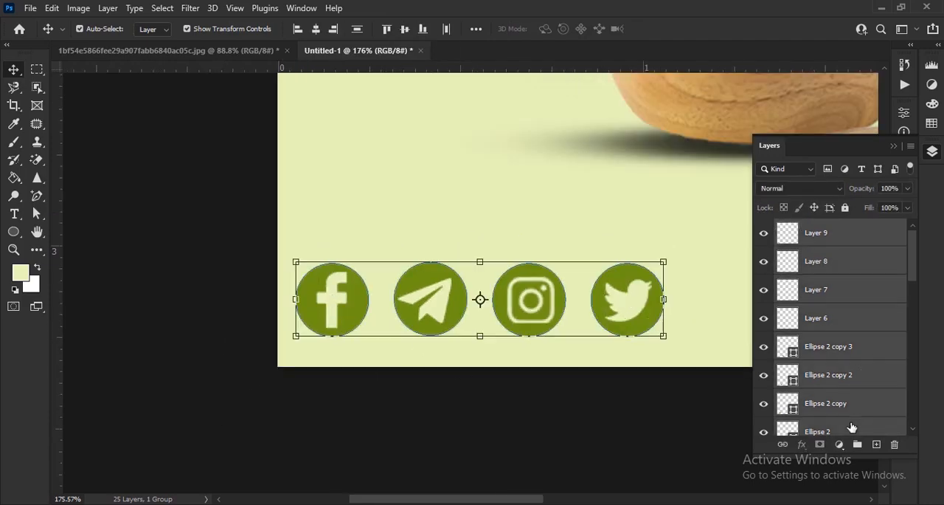
key(ctrl+e)
scroll(479, 318, down, 12)
scroll(398, 458, up, 12)
drag(471, 448, 329, 400)
click(687, 29)
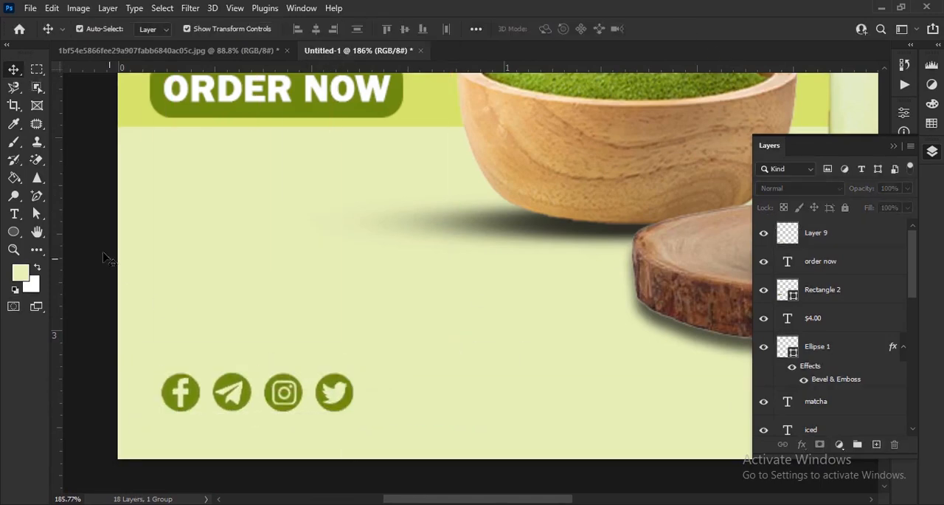
Add the black text "FOLLOW US" and place it directly beneath the row of social icons.
click(18, 274)
click(361, 316)
click(702, 144)
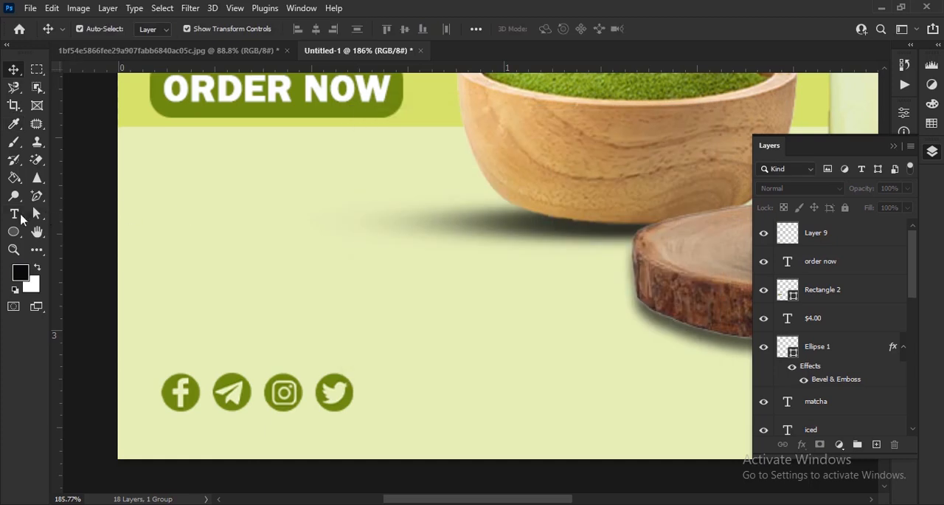
click(16, 214)
click(302, 319)
text(FOLLO)
key(BackSpace)
text(LOW)
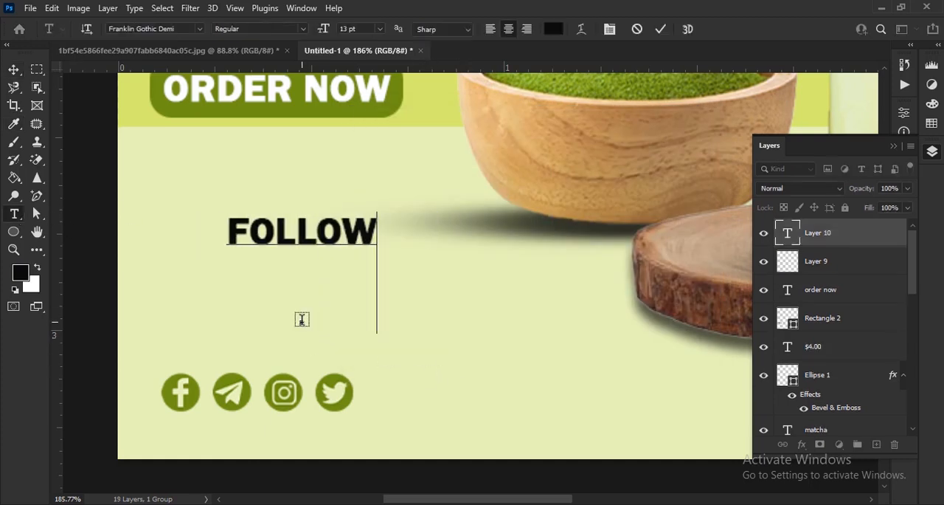
text( US)
click(18, 71)
drag(304, 318, 340, 235)
drag(369, 153, 336, 347)
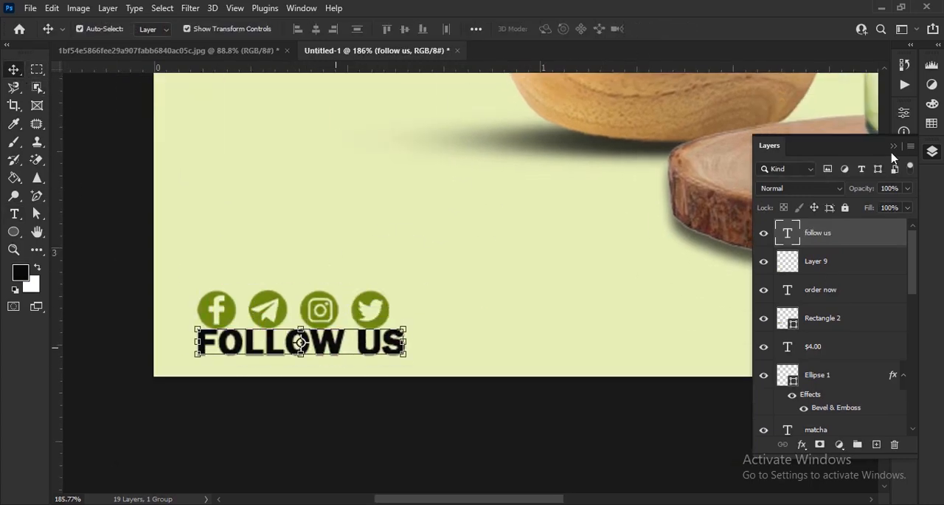
Turn off faux bold for the FOLLOW US text, reduce its size and vertical scale, and center it under the icons.
click(894, 146)
click(905, 237)
click(757, 332)
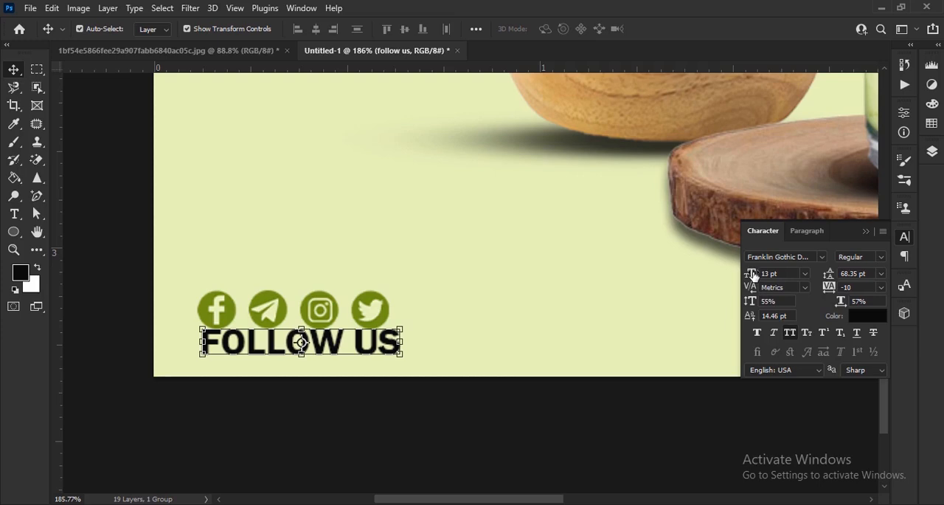
drag(754, 276, 748, 278)
drag(262, 344, 341, 377)
drag(371, 290, 371, 267)
drag(375, 357, 366, 348)
drag(749, 302, 741, 302)
click(866, 231)
Open the image wc-matcha-green-tea-almonds.png as a separate document.
scroll(464, 433, down, 5)
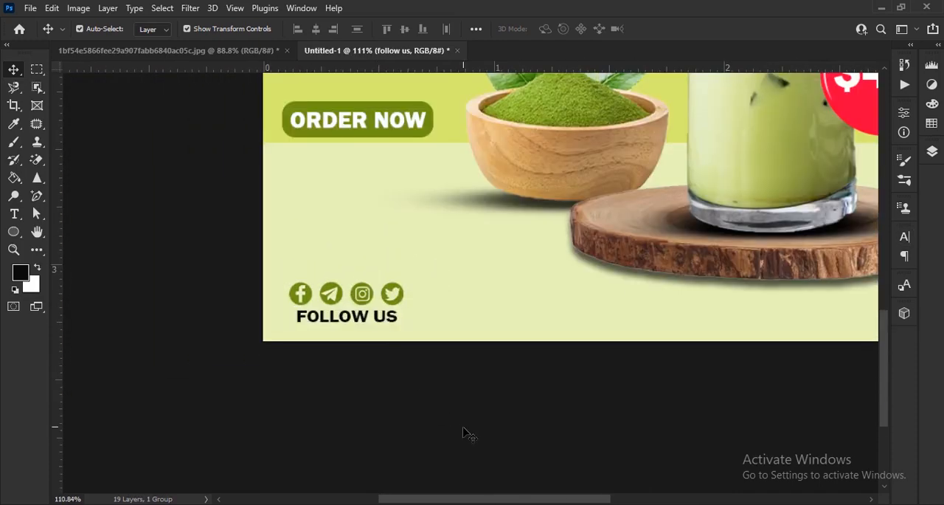
scroll(399, 375, down, 2)
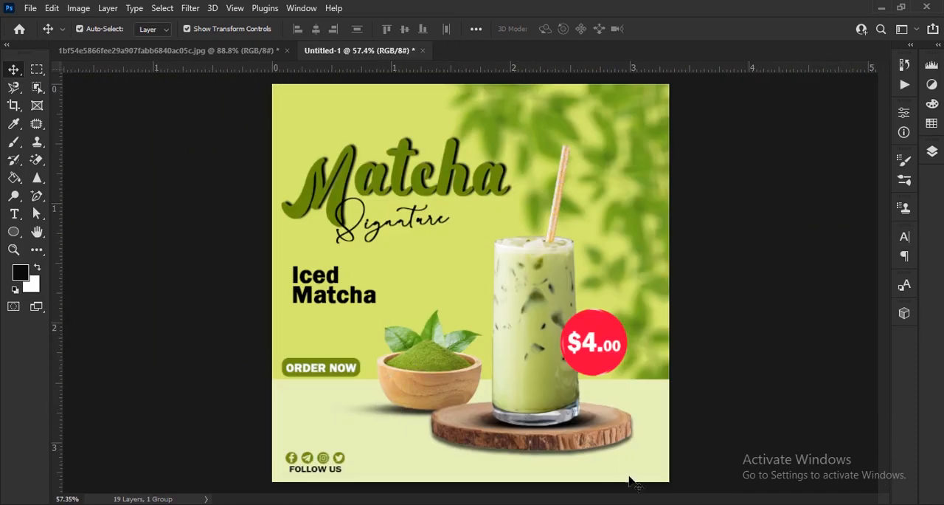
scroll(606, 467, up, 3)
key(alt+Tab)
drag(756, 166, 509, 61)
scroll(470, 280, up, 2)
Select the front whole brown almond, copy it to its own layer and bring it into the poster document.
key(w)
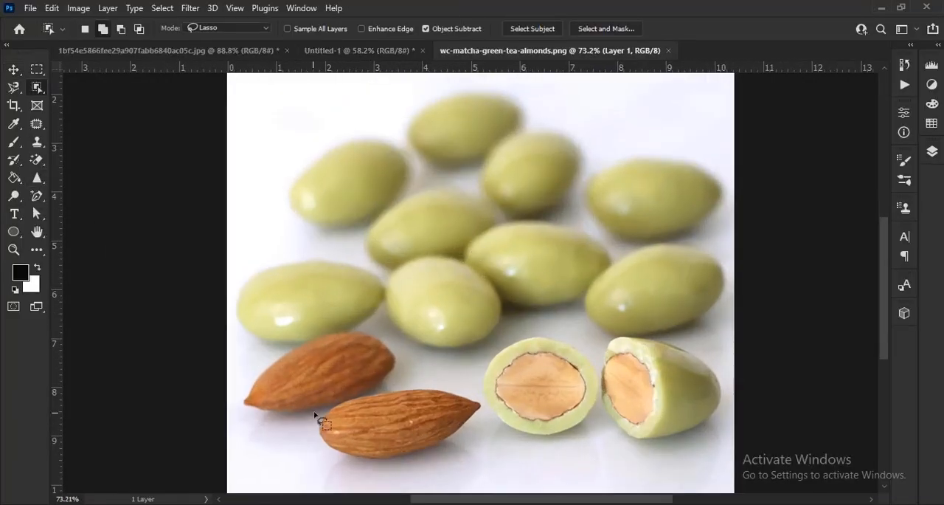
key(ctrl+j)
key(v)
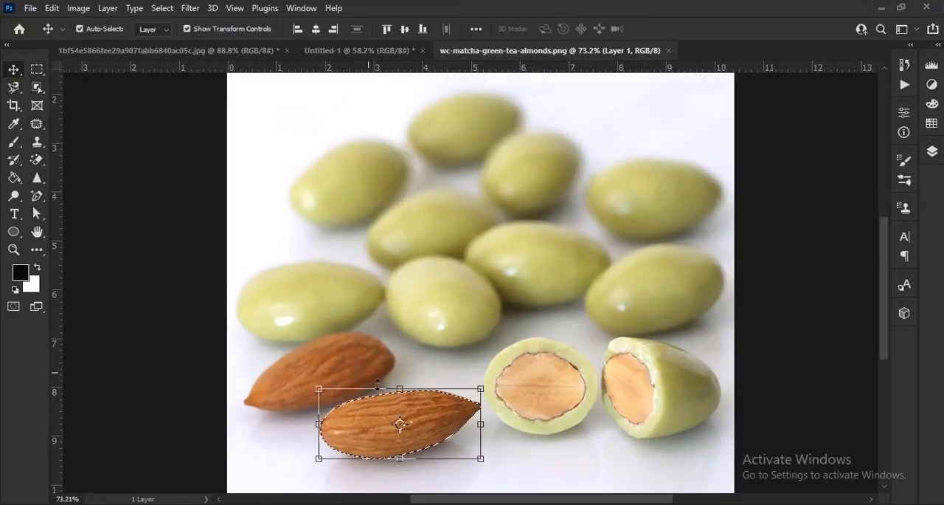
drag(432, 449, 381, 373)
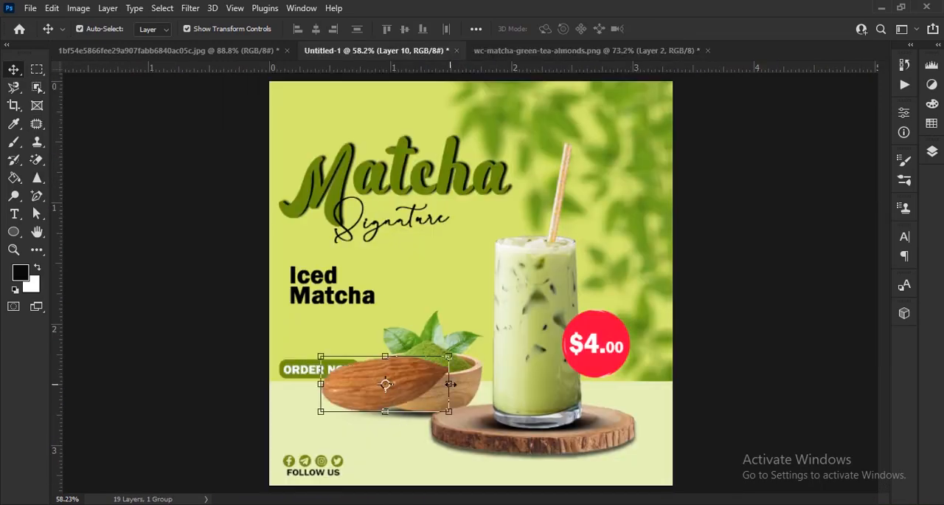
Scale the almond to about 41% and place it below the matcha bowl, beside the wooden board.
key(ctrl+t)
scroll(361, 273, up, 3)
drag(362, 270, 425, 355)
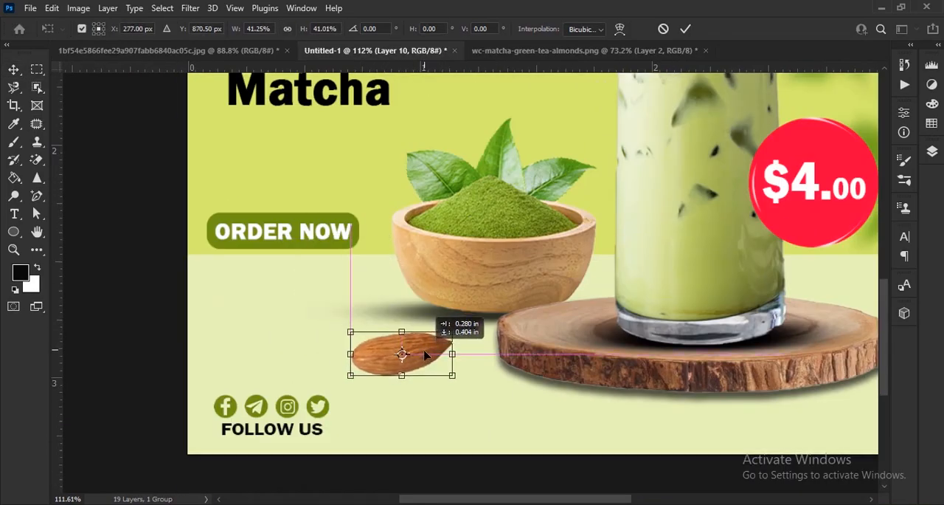
click(685, 30)
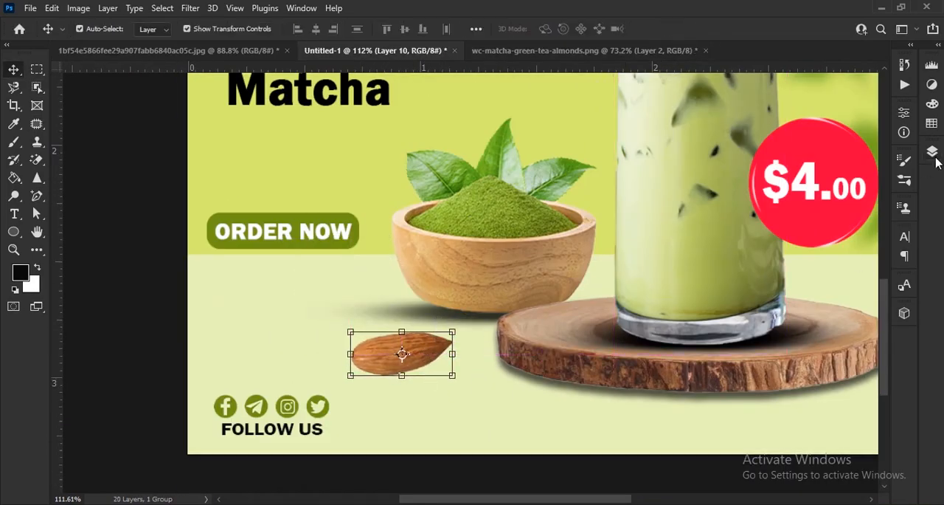
Duplicate the almond, flip the copy horizontally and place it at a smaller size below the wooden board.
drag(425, 356, 491, 395)
key(ctrl+t)
right_click(486, 401)
click(521, 380)
scroll(488, 413, up, 4)
drag(488, 413, 596, 392)
click(684, 28)
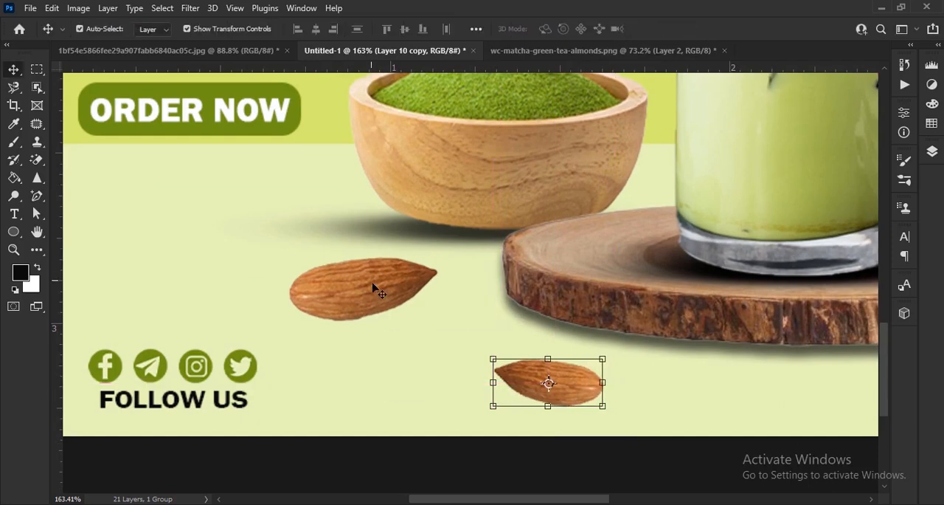
Scale the first almond down to about 85% and shift it slightly toward the wooden board.
click(371, 279)
mouse_move(437, 288)
mouse_down()
mouse_move(415, 288)
mouse_move(425, 296)
mouse_up()
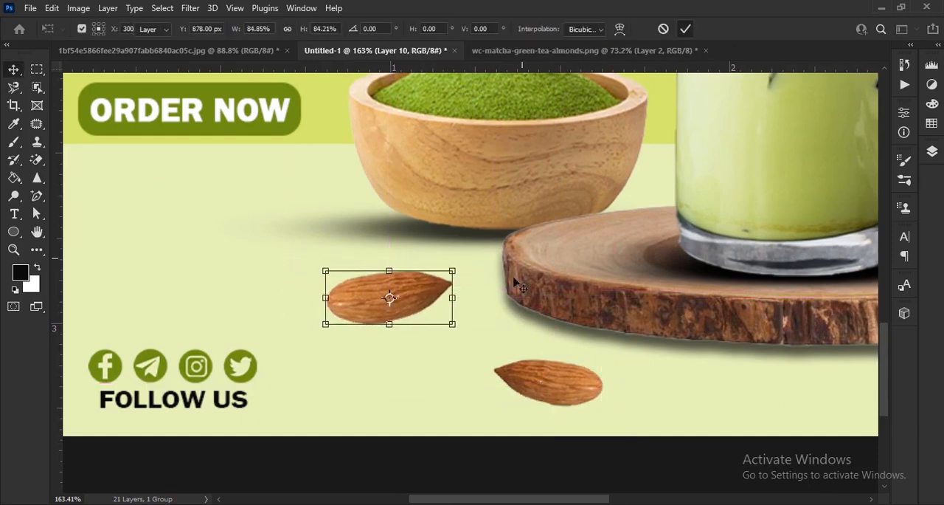
key(Return)
Create a new empty layer and place it directly beneath the first almond's layer.
click(932, 150)
click(876, 444)
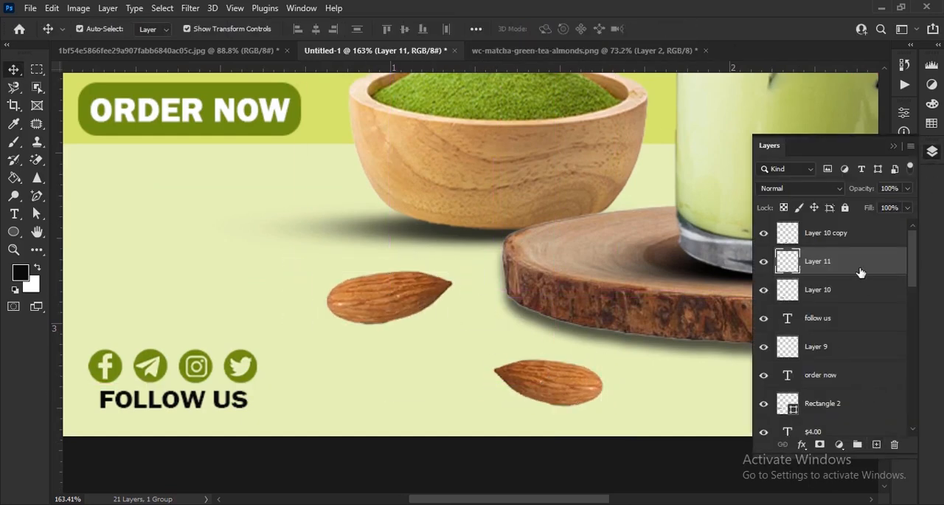
click(846, 292)
drag(842, 268, 849, 306)
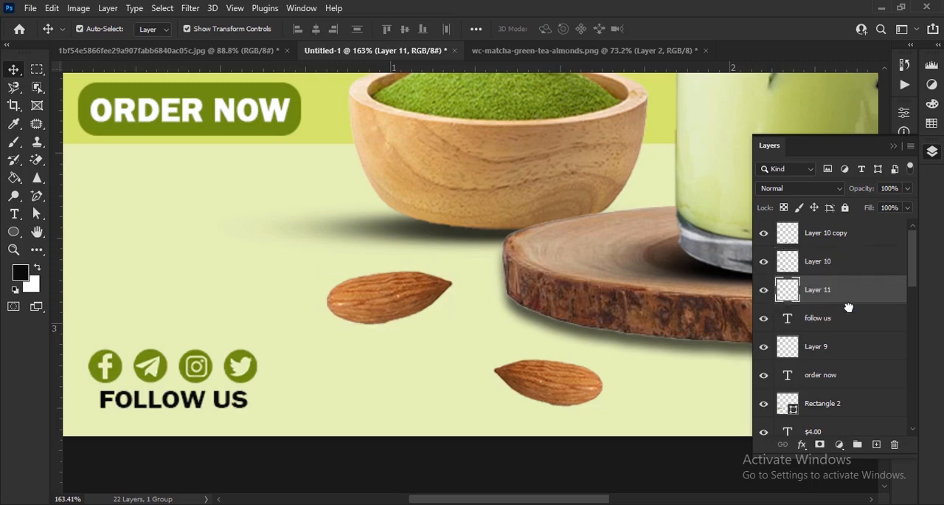
Paint a black shadow along the first almond's underside with a 20 px soft brush and lower its layer opacity to 56%.
click(14, 144)
click(100, 30)
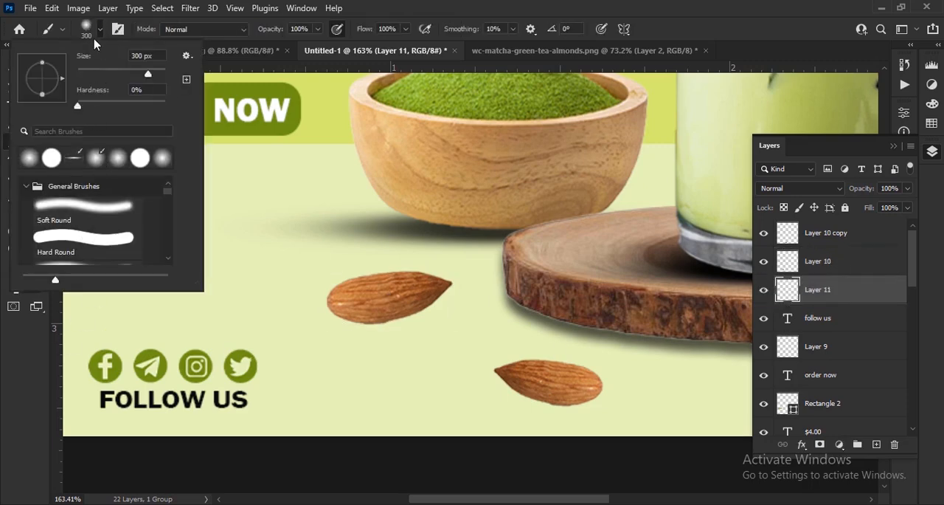
click(100, 31)
scroll(368, 302, up, 4)
key(bracketleft)
key(bracketleft)
key(bracketleft)
key(bracketleft)
key(bracketleft)
key(bracketleft)
key(bracketleft)
key(bracketleft)
key(bracketleft)
key(bracketleft)
key(bracketleft)
key(bracketleft)
key(bracketleft)
key(bracketleft)
scroll(348, 326, up, 4)
key(bracketleft)
key(bracketleft)
key(bracketleft)
mouse_move(326, 323)
mouse_down()
mouse_move(310, 322)
mouse_move(461, 310)
mouse_move(548, 269)
mouse_up()
drag(873, 191, 842, 198)
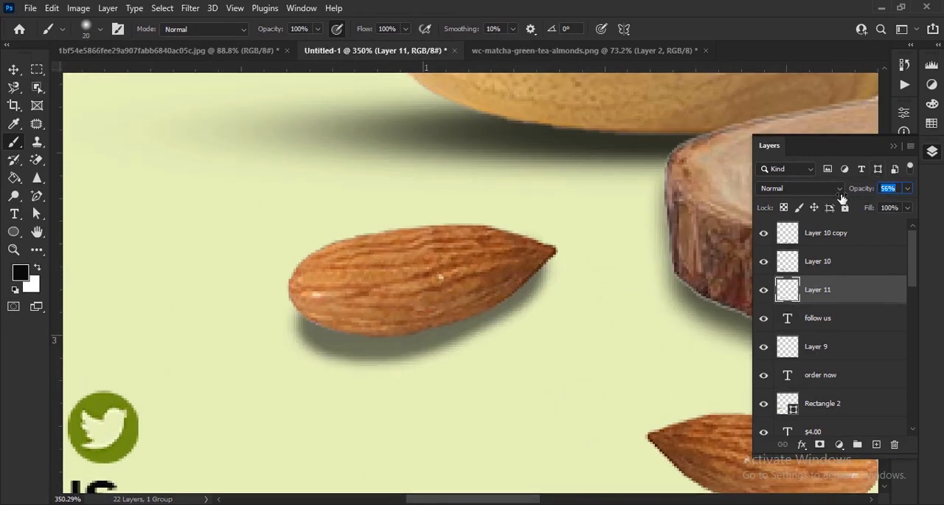
Soften the first almond's shadow with a 5-pixel Box Blur, set its opacity to 79% and nudge it upward.
click(21, 70)
click(190, 8)
mouse_move(309, 197)
click(390, 238)
drag(656, 336, 654, 337)
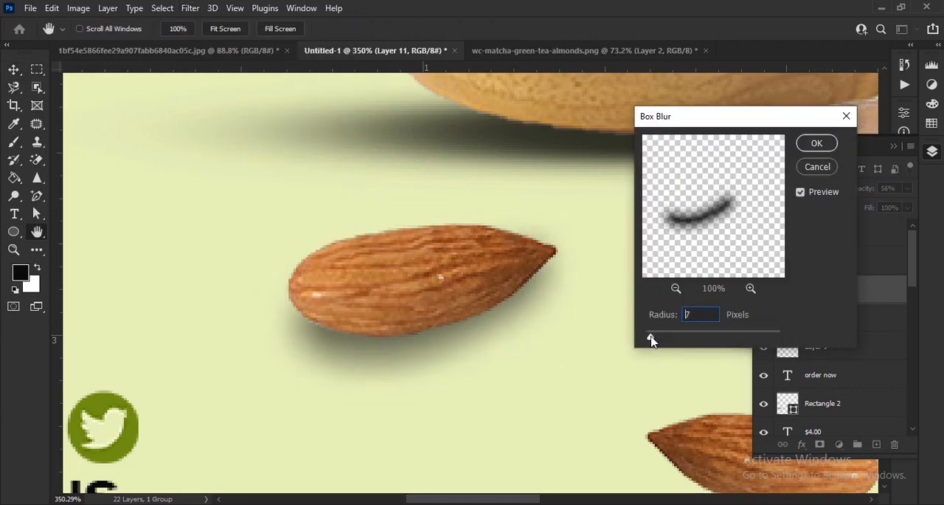
click(818, 143)
drag(875, 189, 871, 194)
key(Up)
key(Up)
Create a new layer beneath the second almond and brush a soft black shadow along its underside.
drag(692, 406, 564, 260)
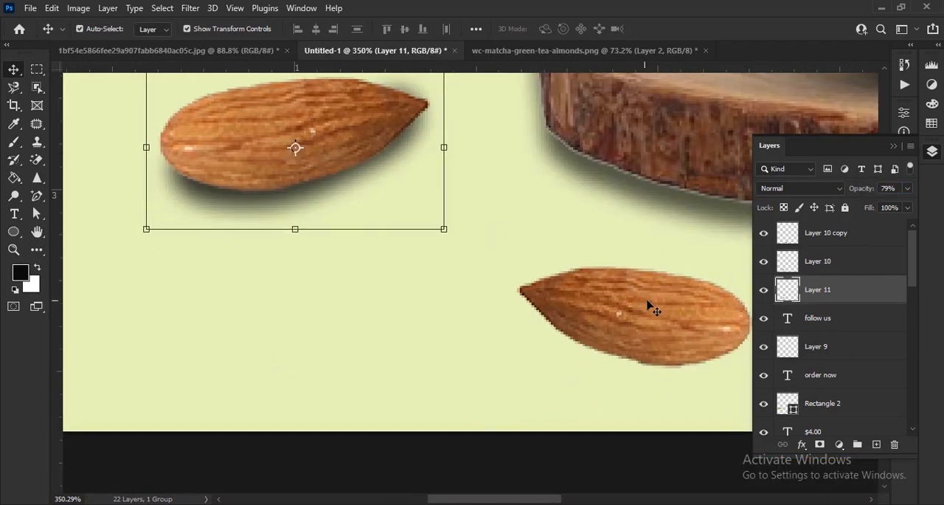
click(645, 305)
click(876, 444)
drag(839, 235, 835, 271)
drag(626, 341, 510, 326)
key(b)
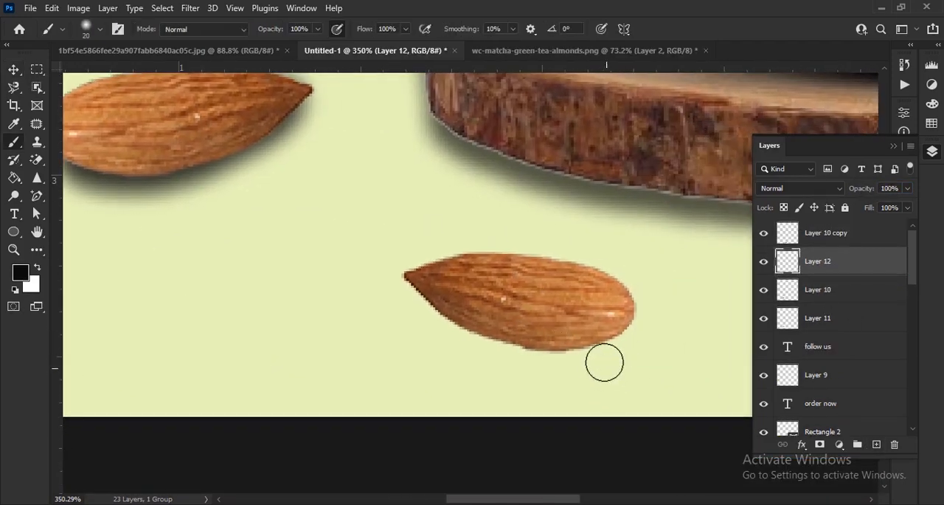
Apply a 5-pixel Box Blur to the second almond's shadow and reduce its layer opacity to 72%.
click(192, 7)
mouse_move(331, 236)
click(398, 239)
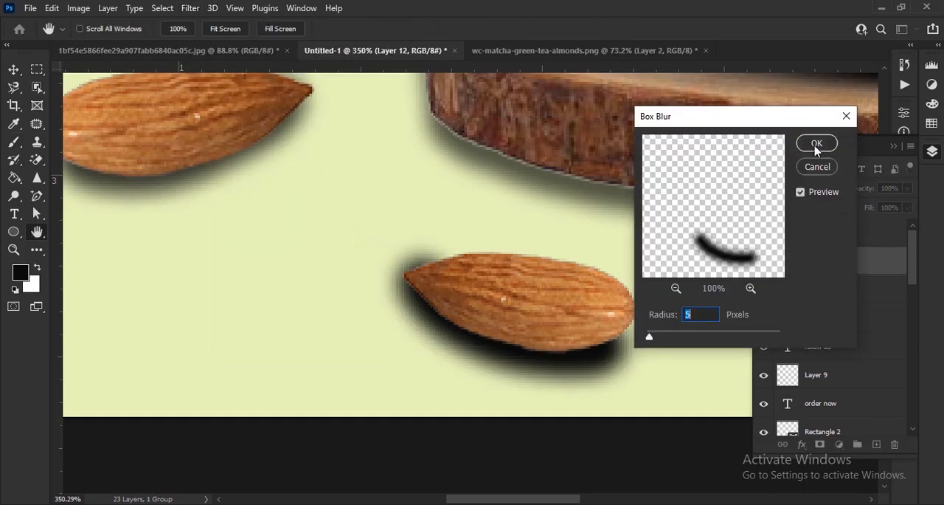
click(817, 143)
drag(875, 190, 852, 190)
key(v)
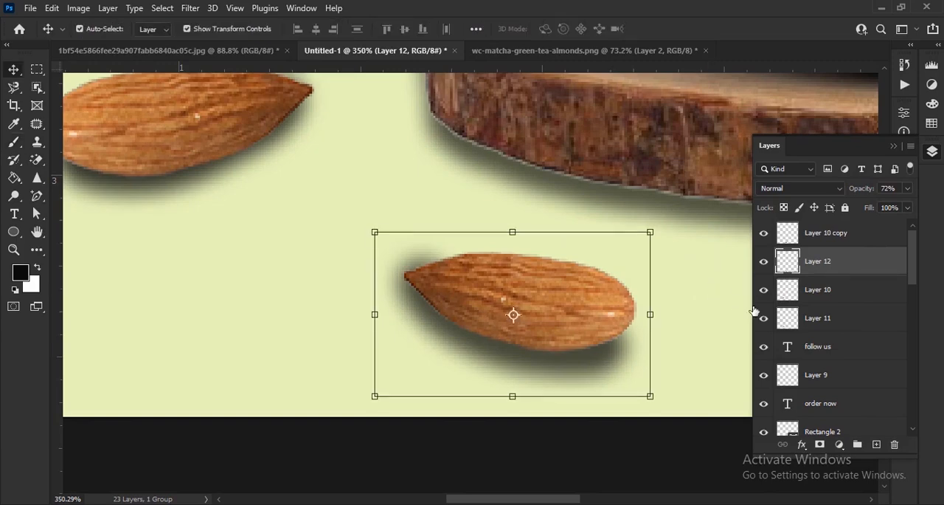
Group the two almond layers and their shadow layers together.
scroll(401, 264, down, 3)
scroll(472, 367, down, 5)
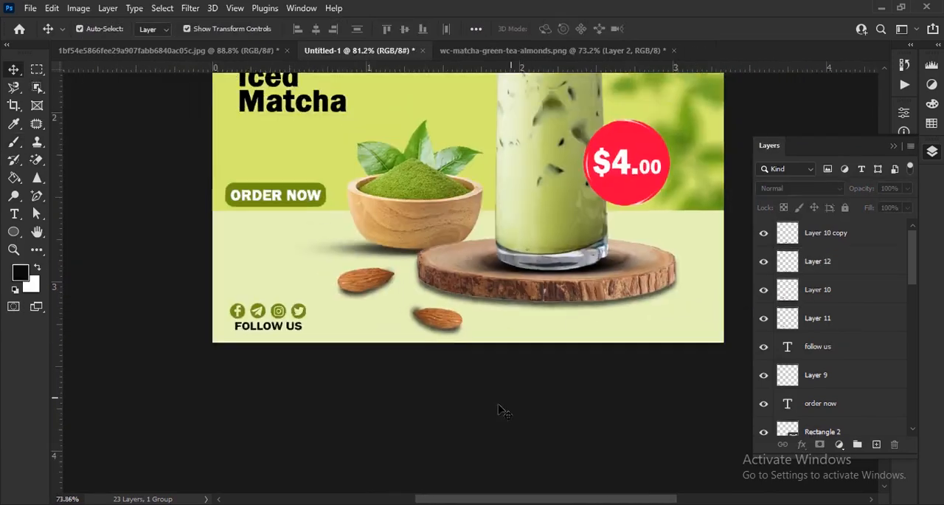
click(863, 235)
shift+click(861, 322)
key(ctrl+g)
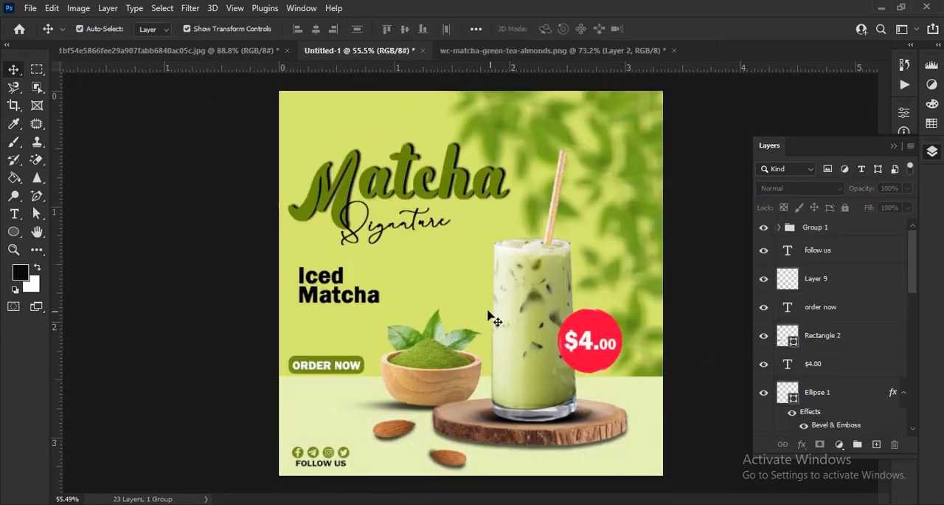
Close the wc-matcha-green-tea-almonds.png source document.
scroll(443, 428, down, 1)
scroll(479, 457, up, 4)
click(673, 50)
click(467, 201)
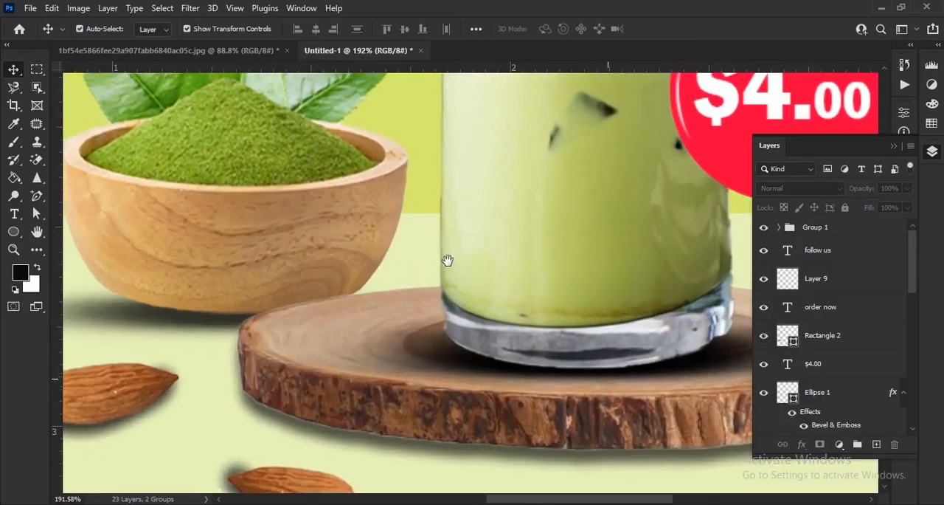
scroll(524, 294, up, 3)
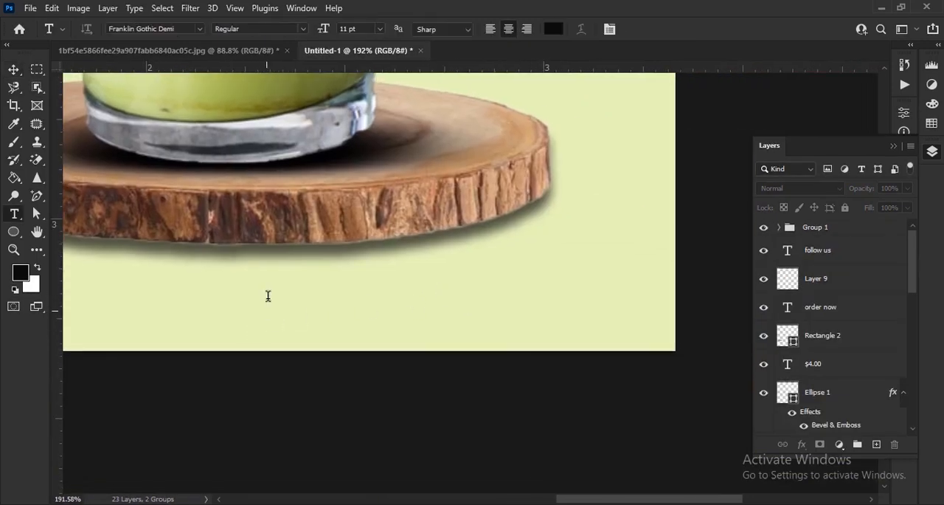
click(266, 308)
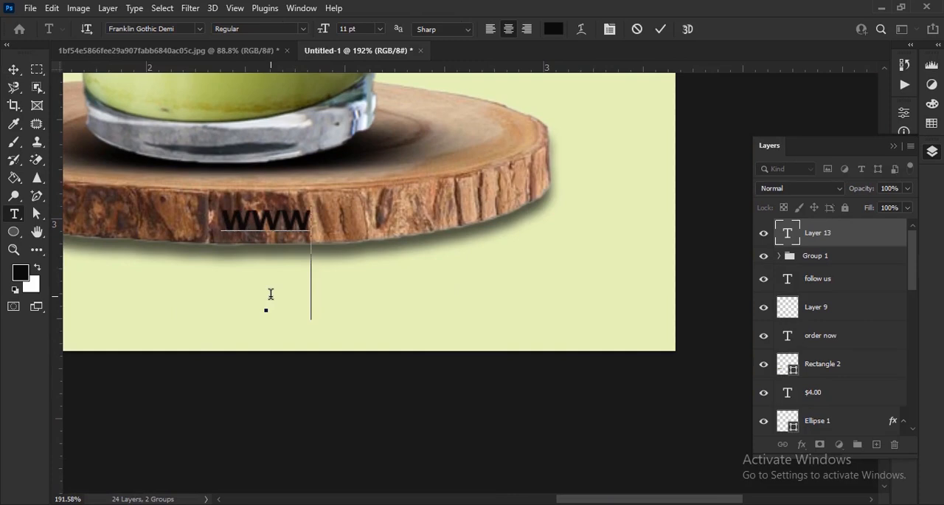
text(WWW.YOURWEBSIT.COM)
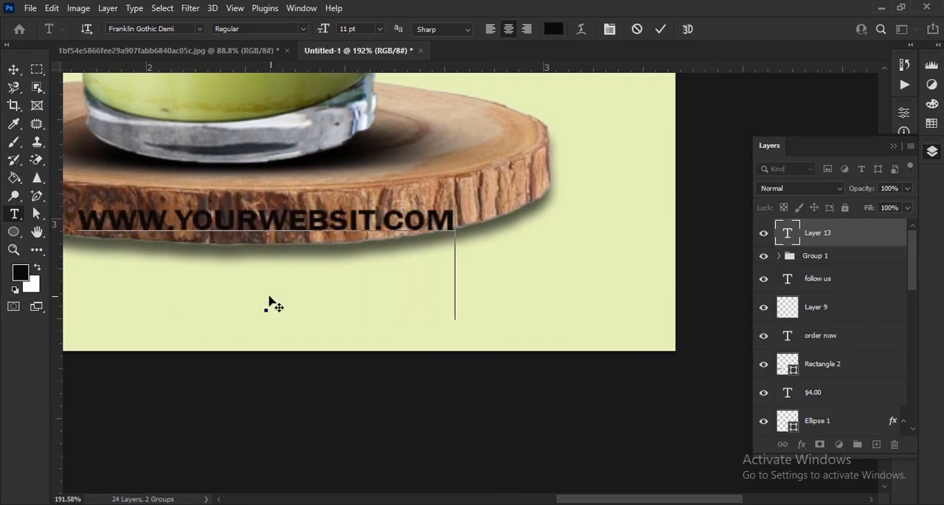
click(13, 69)
drag(422, 228, 605, 315)
Recolor the website address text from black to the poster's olive green.
click(893, 146)
click(904, 236)
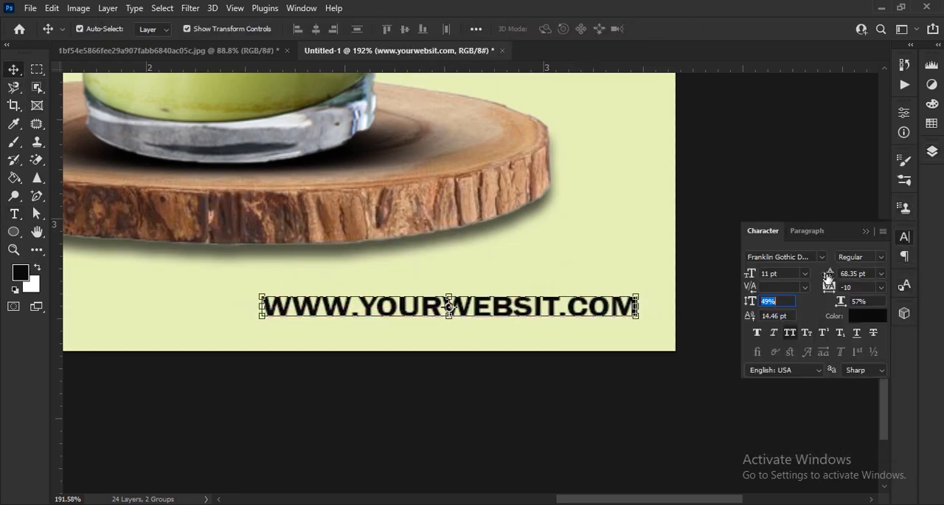
click(611, 400)
scroll(557, 339, down, 5)
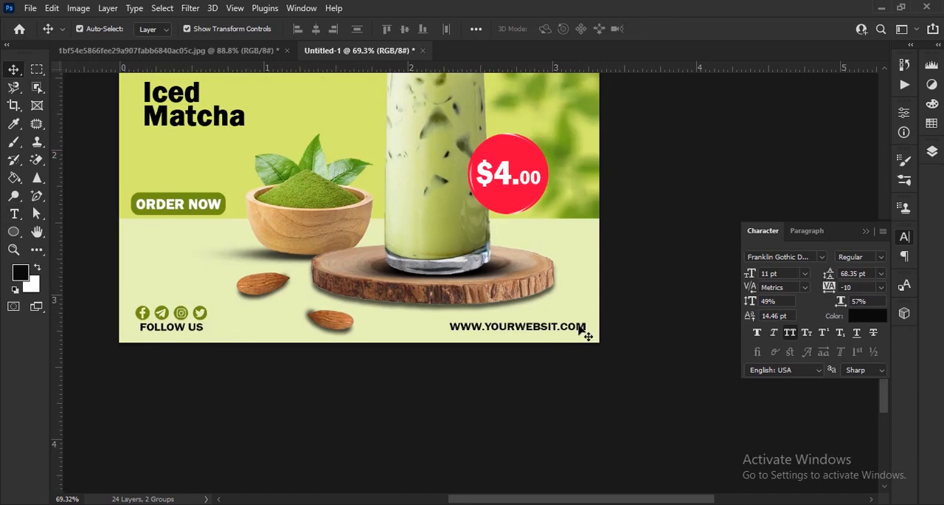
click(868, 316)
click(310, 200)
click(669, 141)
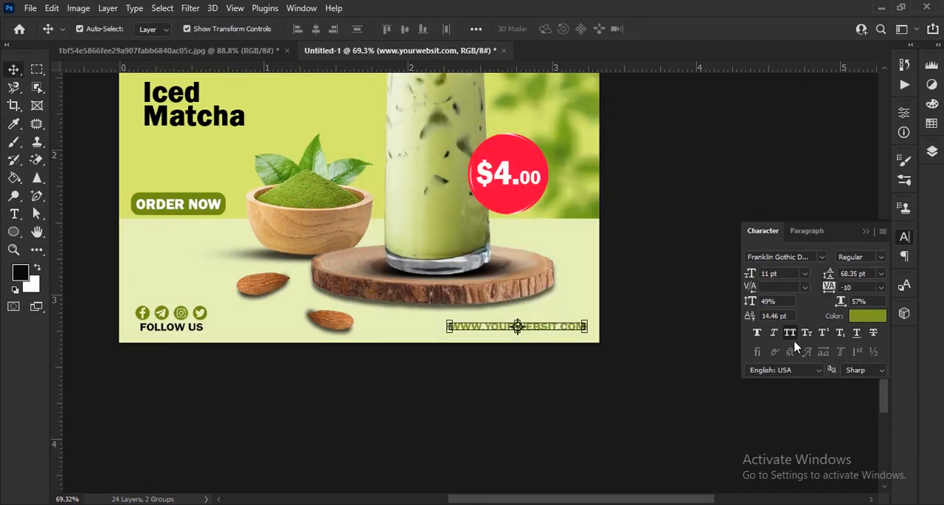
Turn off all caps for the website address and shift it toward the poster's right edge.
click(822, 256)
click(708, 76)
scroll(582, 331, up, 3)
click(821, 256)
click(763, 51)
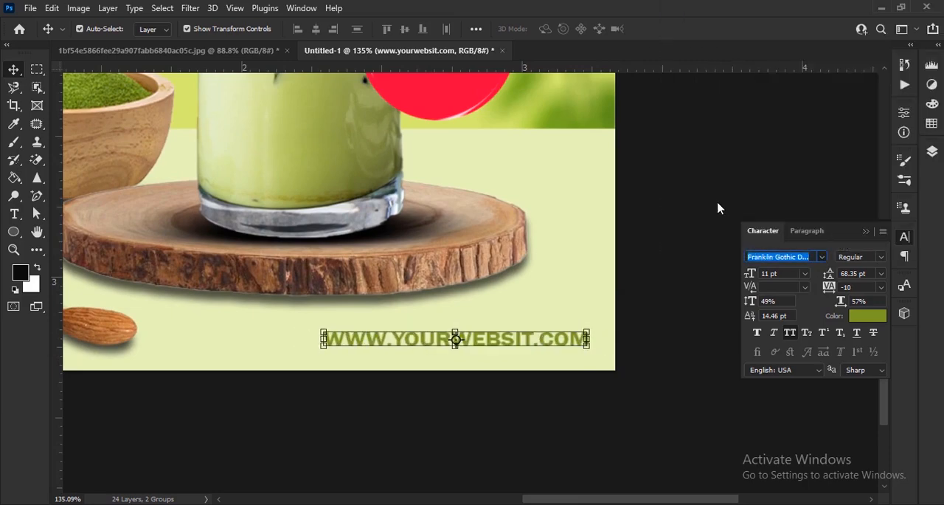
scroll(542, 361, up, 3)
drag(554, 324, 599, 327)
click(901, 234)
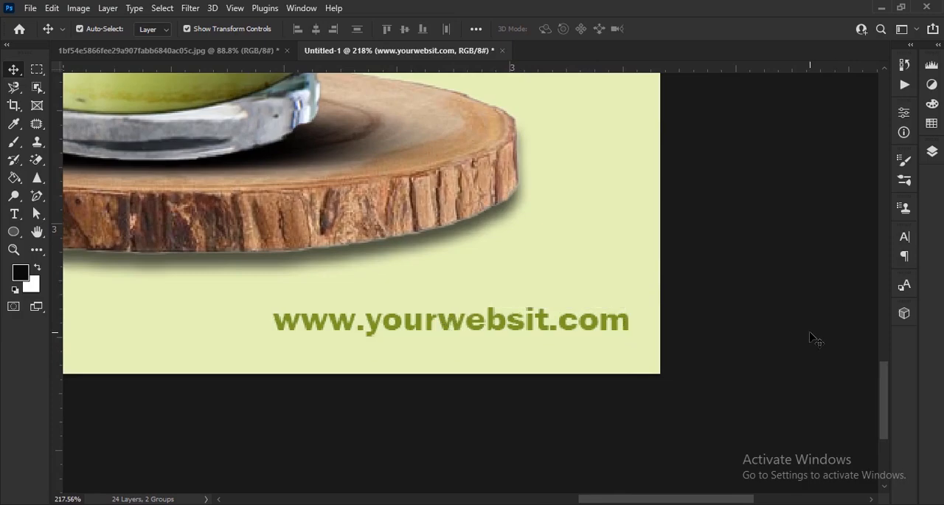
Add four lines of small olive-green text beneath the Iced Matcha heading, starting with "We will bring for free as well as the".
scroll(733, 320, down, 5)
scroll(354, 325, up, 5)
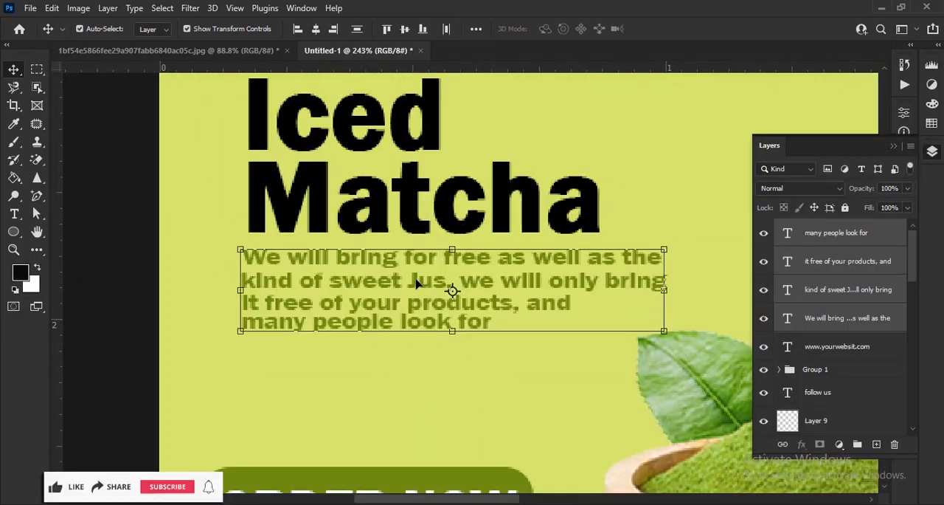
drag(428, 276, 422, 291)
click(212, 324)
scroll(369, 290, down, 6)
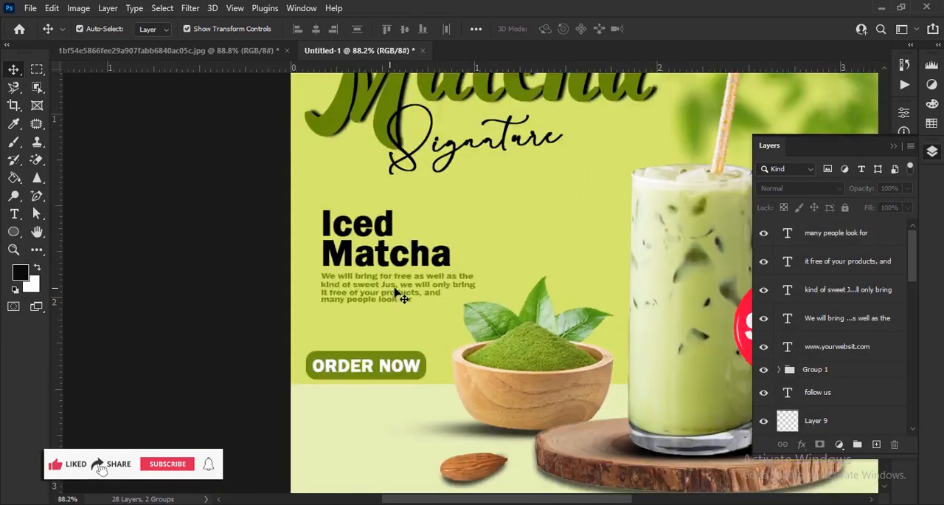
Add a logo placeholder in the poster's upper-left corner with LOGO in olive green above HERE in black.
click(894, 145)
scroll(347, 143, up, 8)
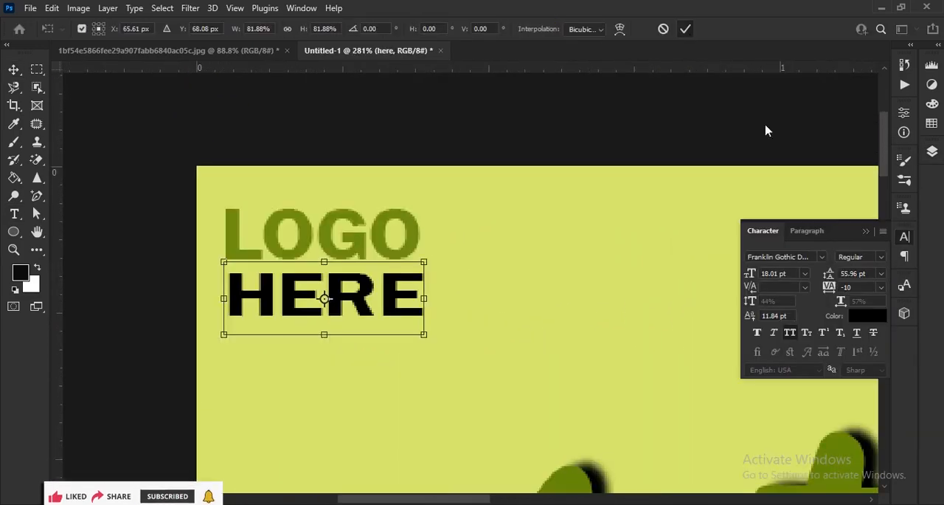
key(Return)
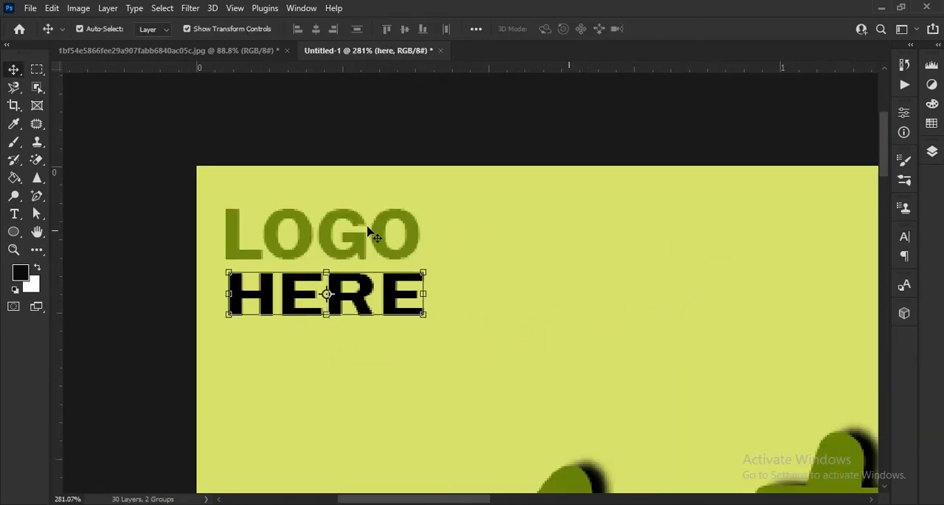
scroll(474, 238, down, 5)
scroll(822, 337, down, 2)
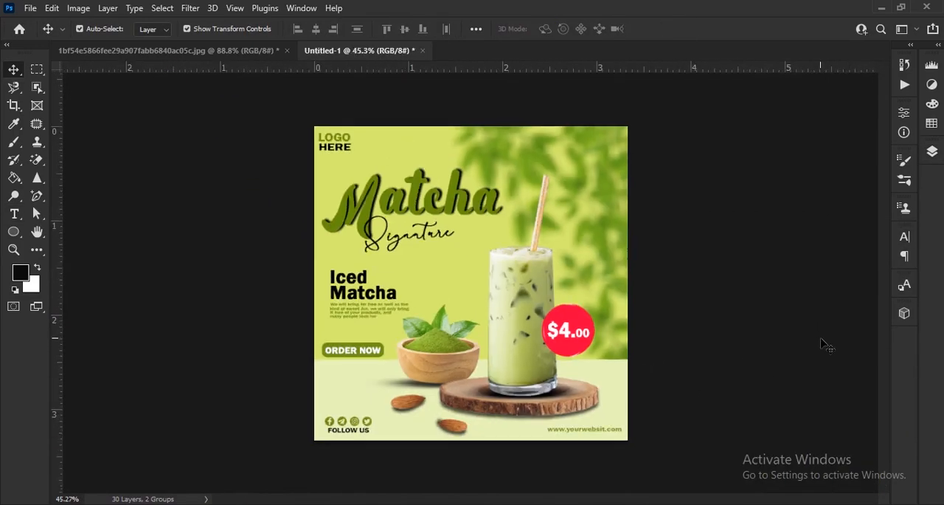
scroll(823, 336, up, 1)
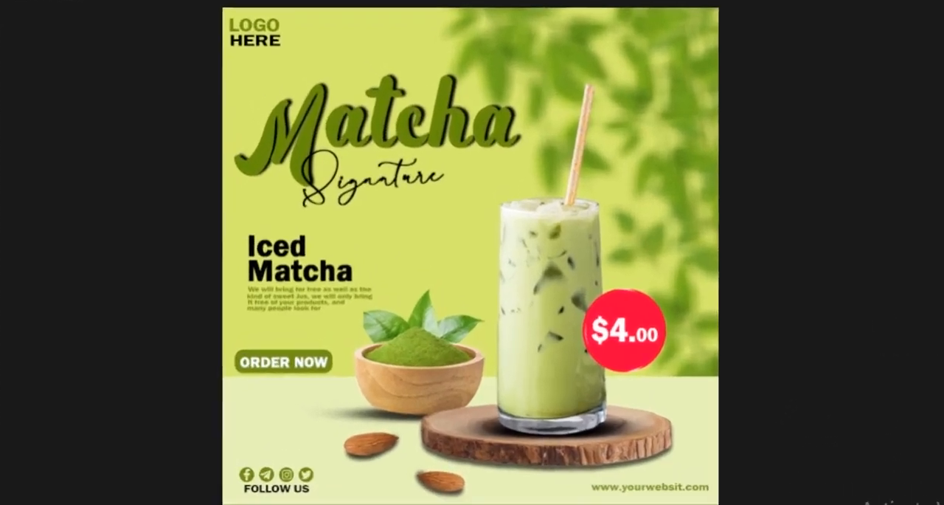